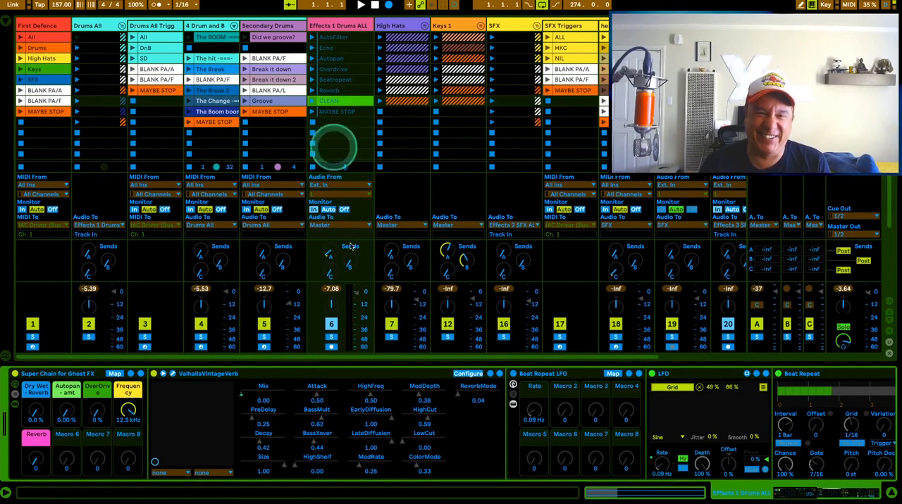
# Step: Look through the effects chain of the Effects 1 Drums ALL track and start playback
pyautogui.hscroll(5, 303, 442)
pyautogui.hscroll(20, 315, 449)
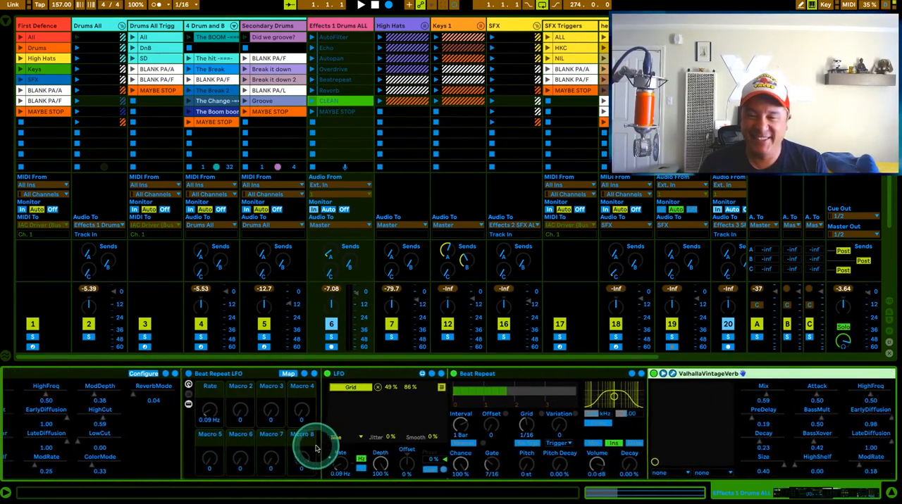
pyautogui.hscroll(10, 534, 437)
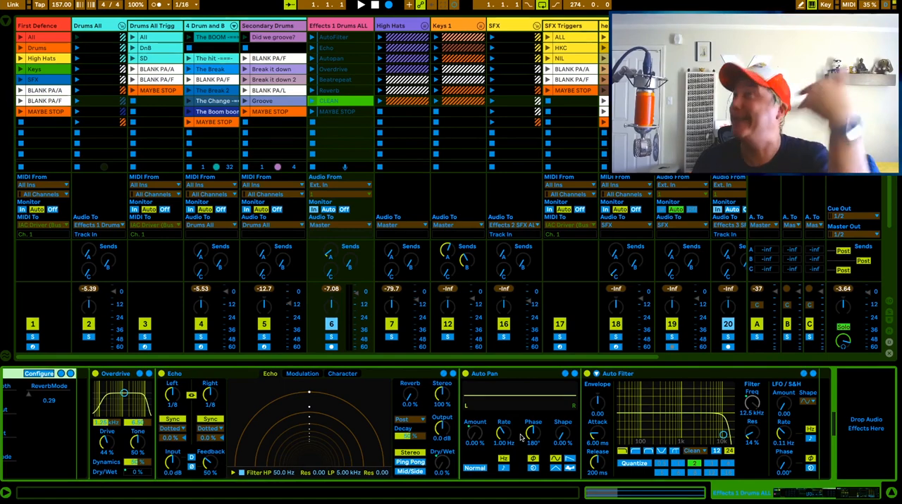
pyautogui.click(359, 5)
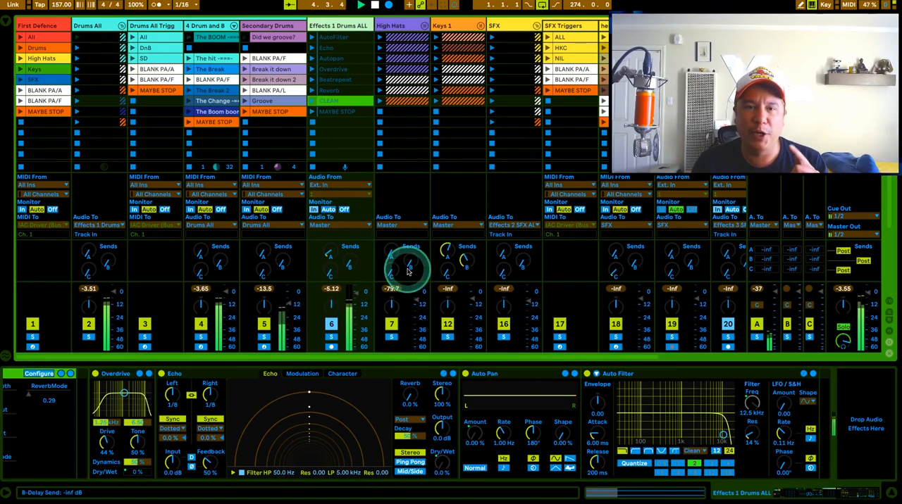
# Step: Launch the AutoFilter clip on the Effects 1 Drums ALL track during playback
pyautogui.hscroll(-10, 324, 451)
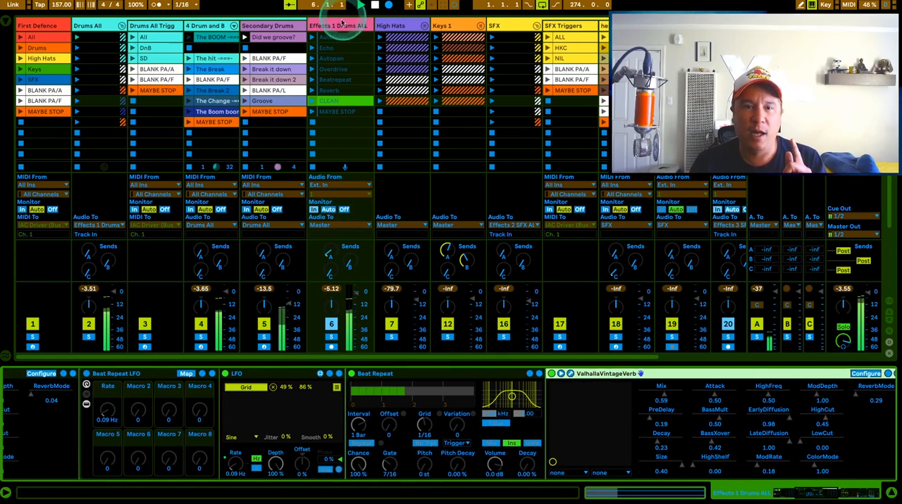
pyautogui.click(339, 26)
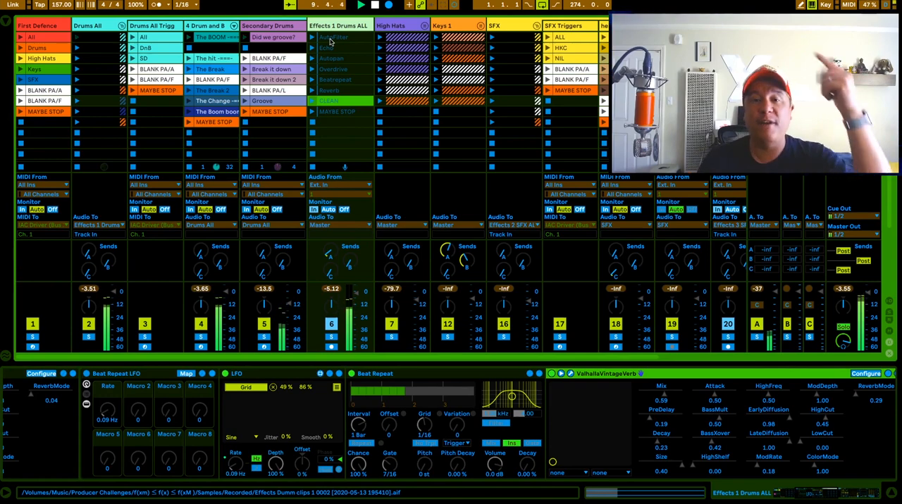
pyautogui.hscroll(-2, 317, 42)
pyautogui.click(298, 43)
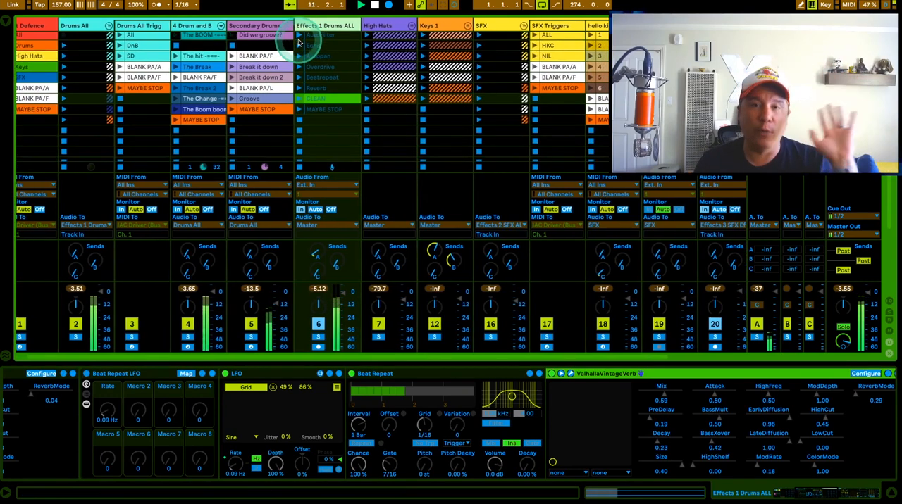
pyautogui.hscroll(-2, 303, 41)
pyautogui.click(308, 39)
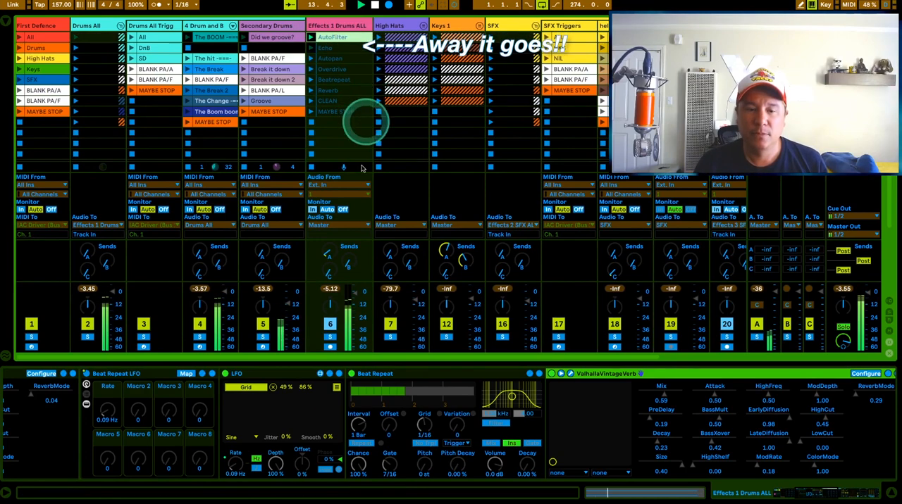
# Step: Examine how the effect clips move the macros and devices along the Effects 1 Drums ALL chain, and stop playback
pyautogui.click(352, 460)
pyautogui.hscroll(-10, 352, 454)
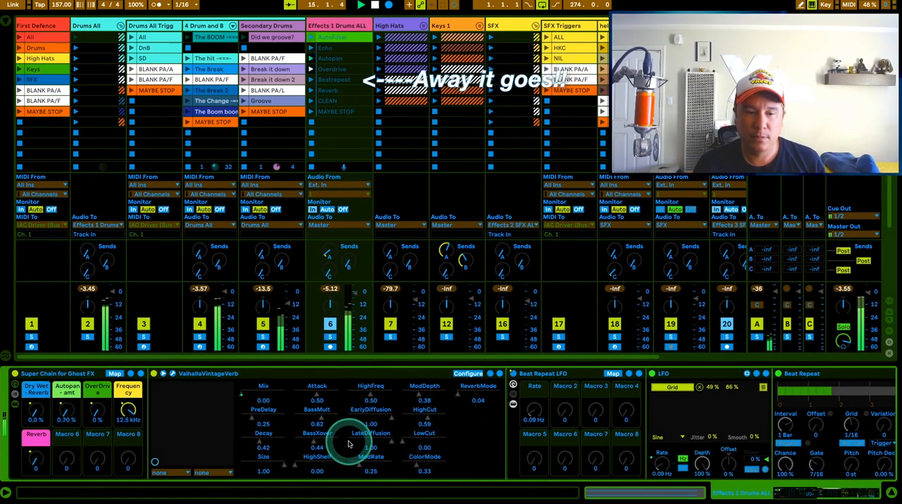
pyautogui.hscroll(10, 202, 432)
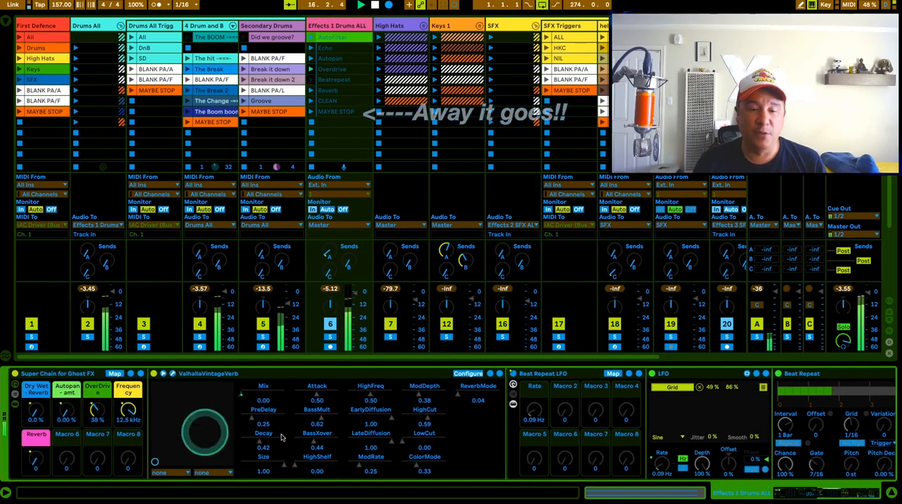
pyautogui.hscroll(12, 418, 444)
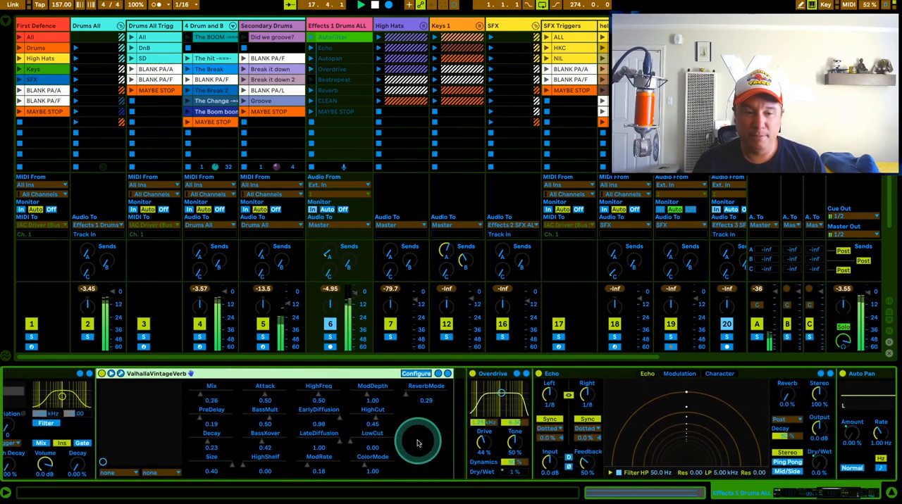
pyautogui.hscroll(2, 503, 439)
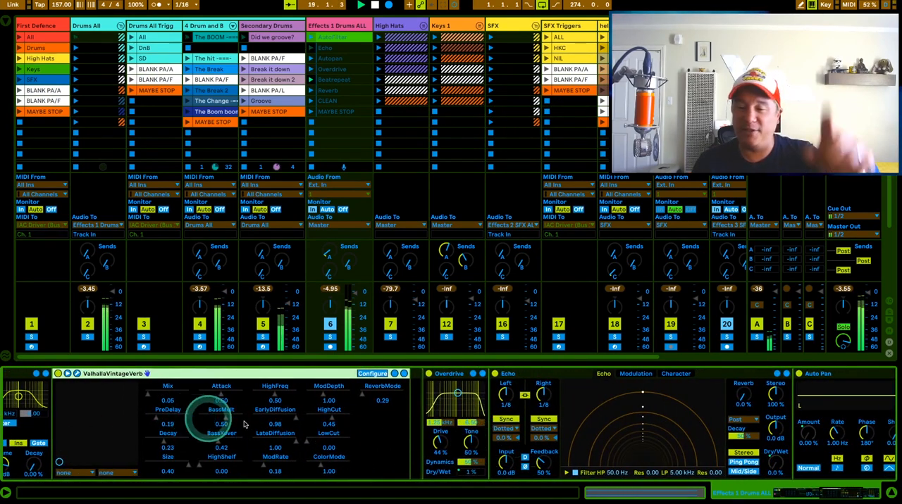
pyautogui.hscroll(3, 542, 432)
pyautogui.hscroll(4, 542, 432)
pyautogui.hscroll(1, 336, 322)
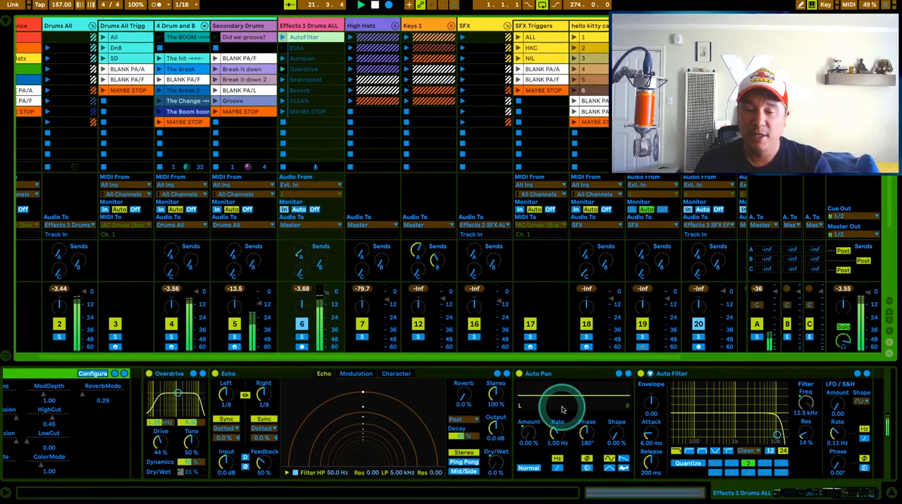
pyautogui.hscroll(1, 358, 80)
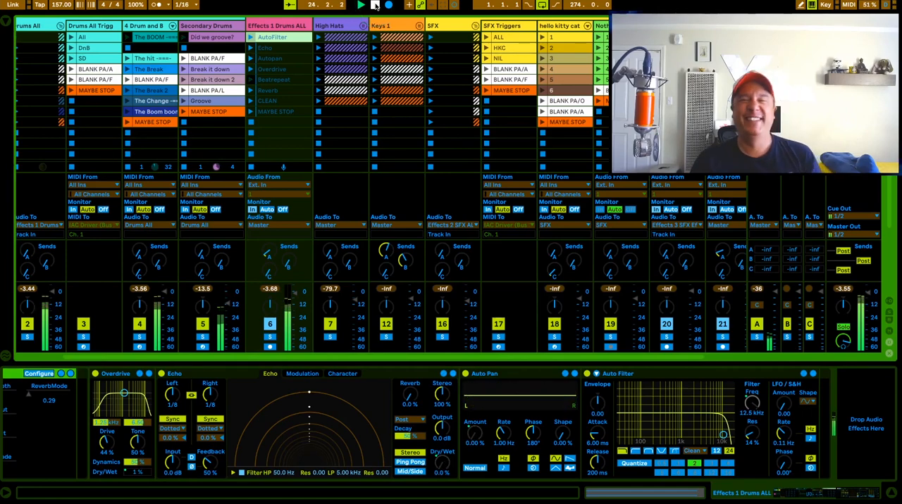
pyautogui.click(375, 6)
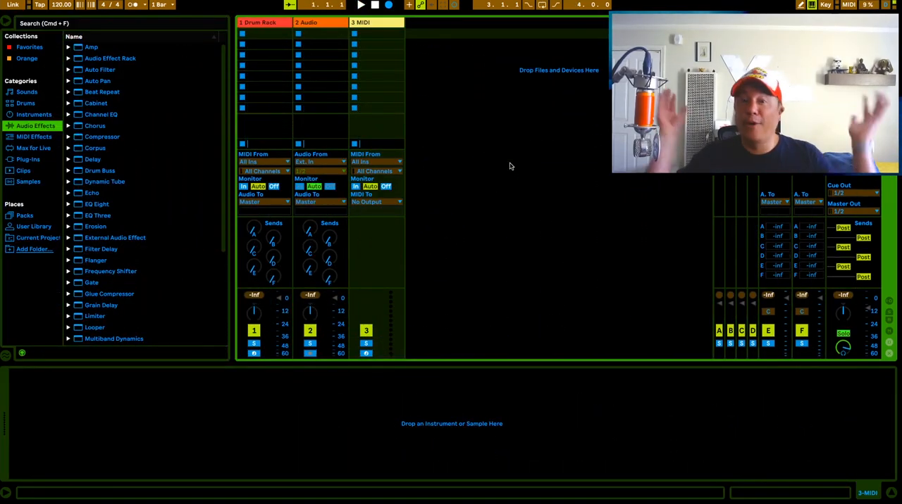
# Step: Load the IDM kit 1 - snap-1.adg drum rack preset onto the Drum Rack track
pyautogui.click(493, 164)
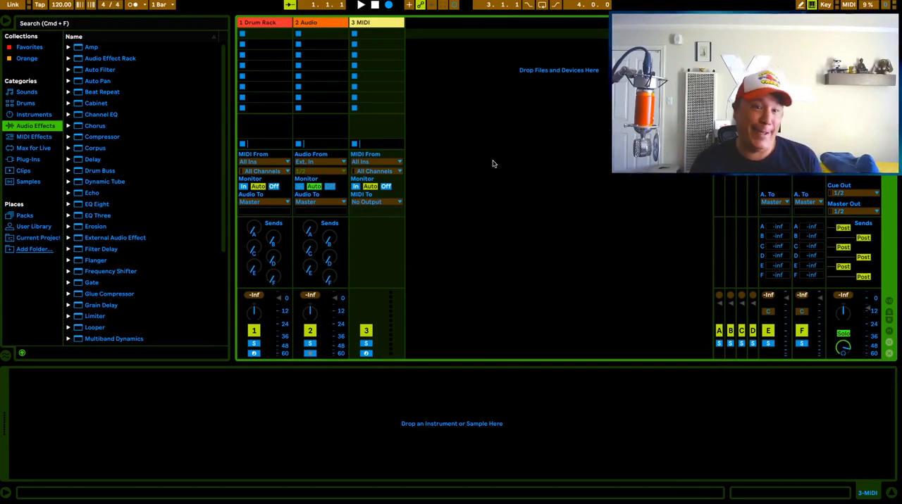
pyautogui.click(262, 23)
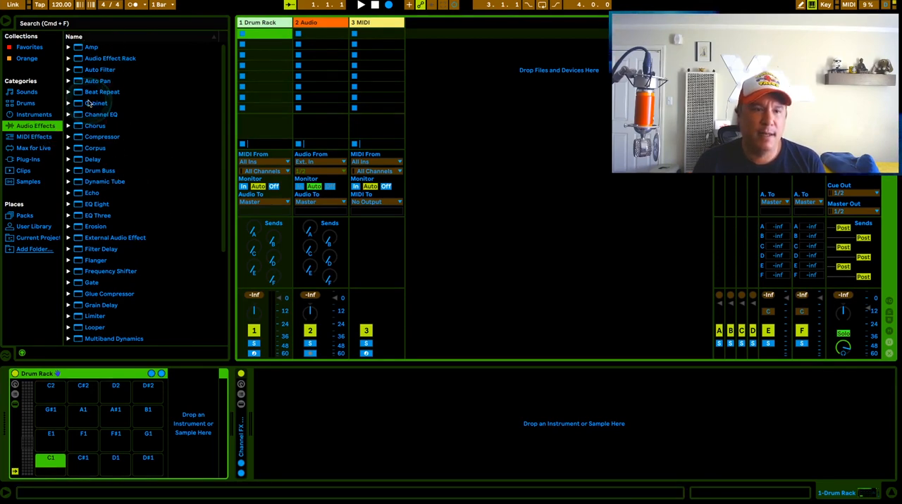
pyautogui.click(36, 115)
pyautogui.click(68, 70)
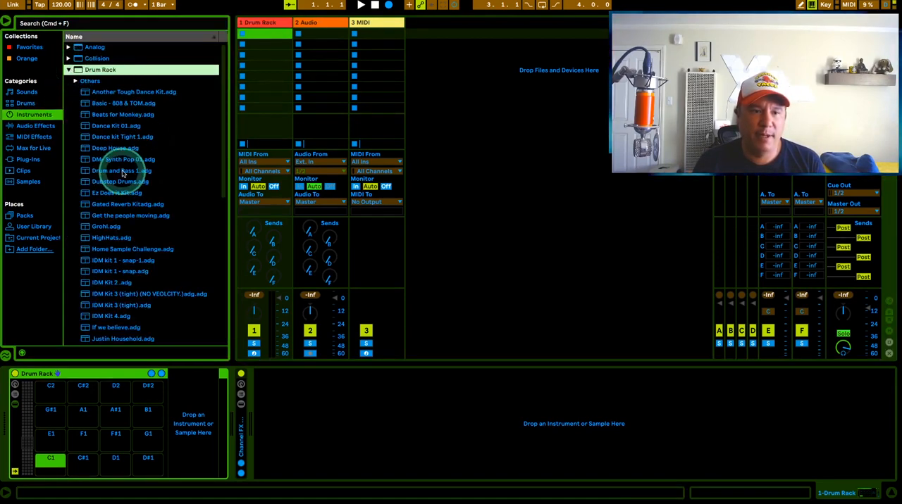
pyautogui.scroll(-3, 122, 174)
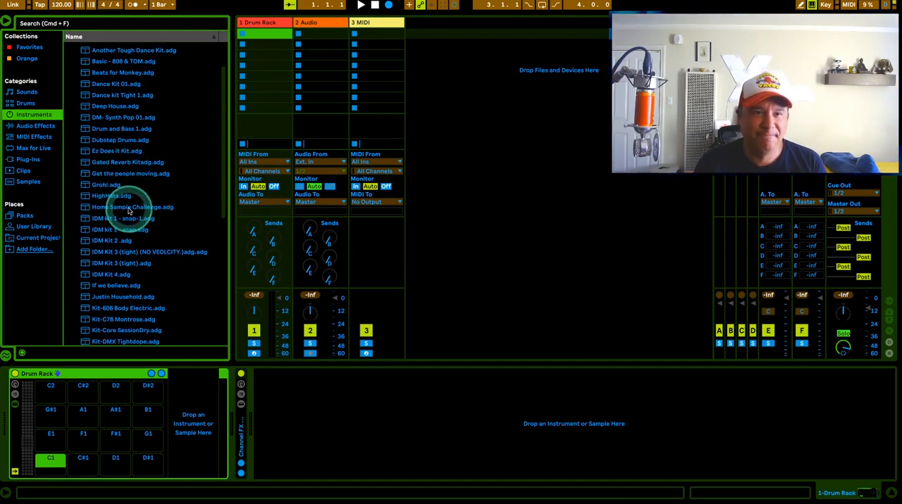
pyautogui.moveTo(132, 219); pyautogui.dragTo(266, 23)
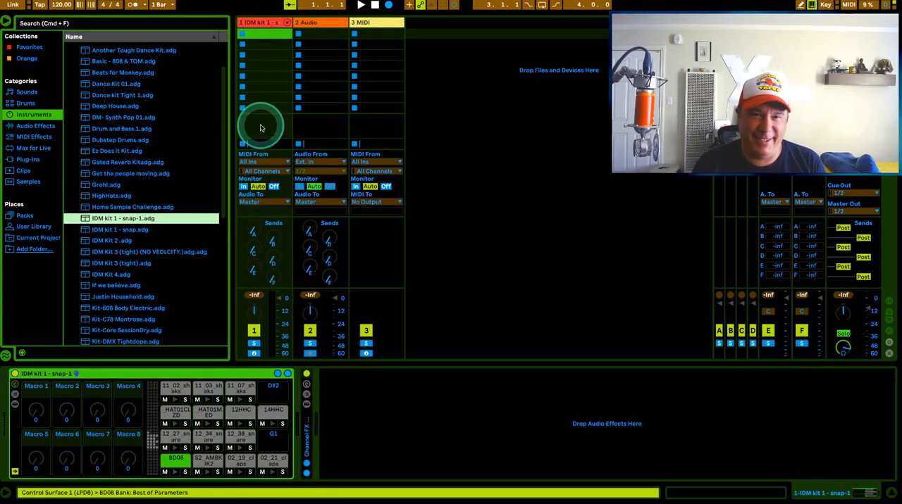
# Step: Create a MIDI clip in the drum track's first slot and set its loop length to 2 bars
pyautogui.doubleClick(265, 34)
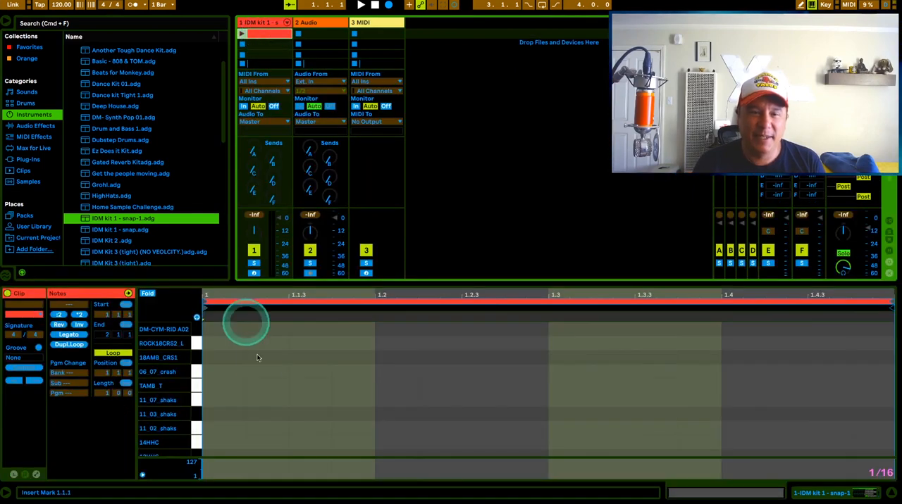
pyautogui.click(232, 425)
pyautogui.scroll(-5, 232, 425)
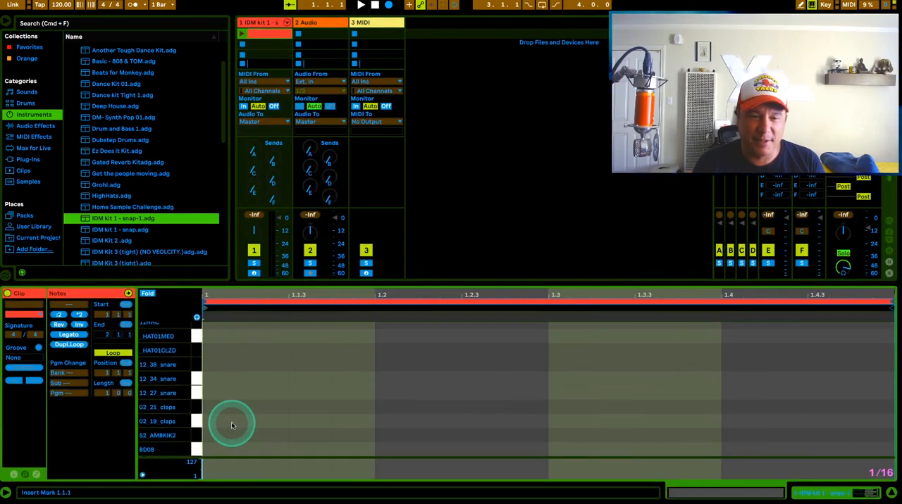
pyautogui.click(107, 393)
pyautogui.write('2')
pyautogui.click(308, 402)
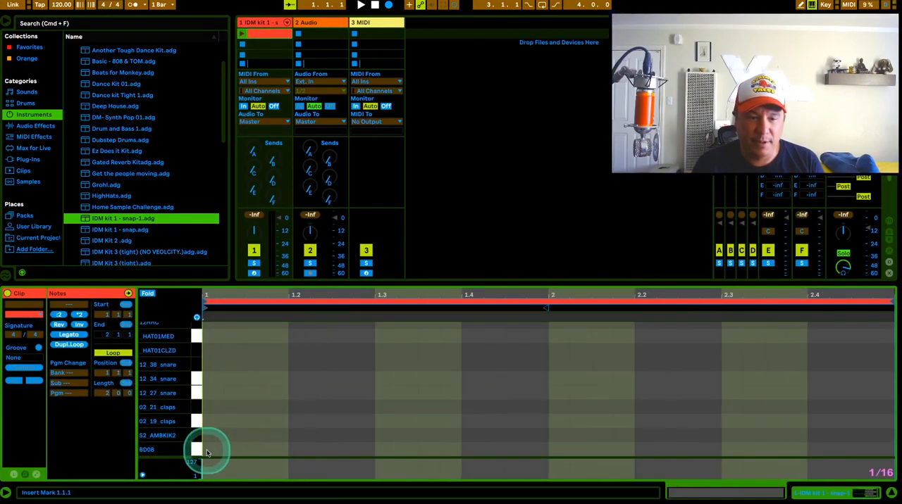
# Step: Place one-beat S2_AMBKIK2 kick notes at 1, 1.3, 2 and 2.3 by duplicating the first bar's pattern
pyautogui.click(211, 436)
pyautogui.moveTo(223, 435); pyautogui.dragTo(418, 435)
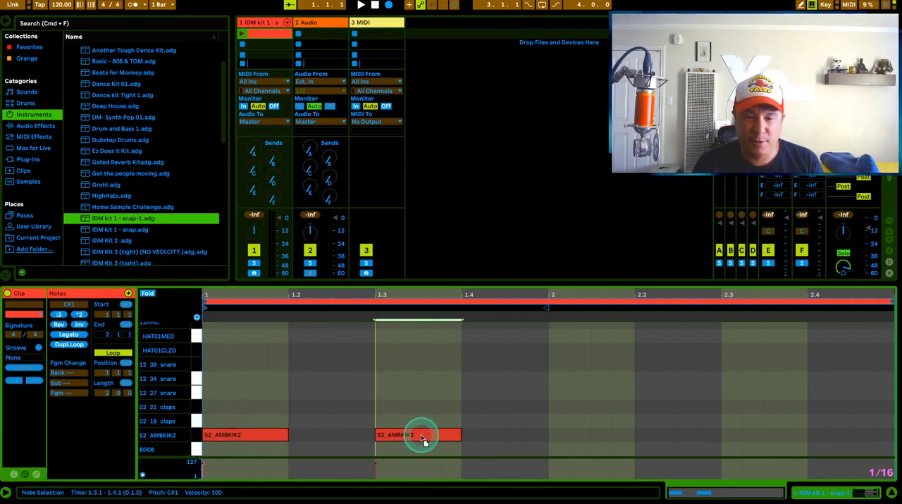
pyautogui.click(192, 435)
pyautogui.press('super+d')
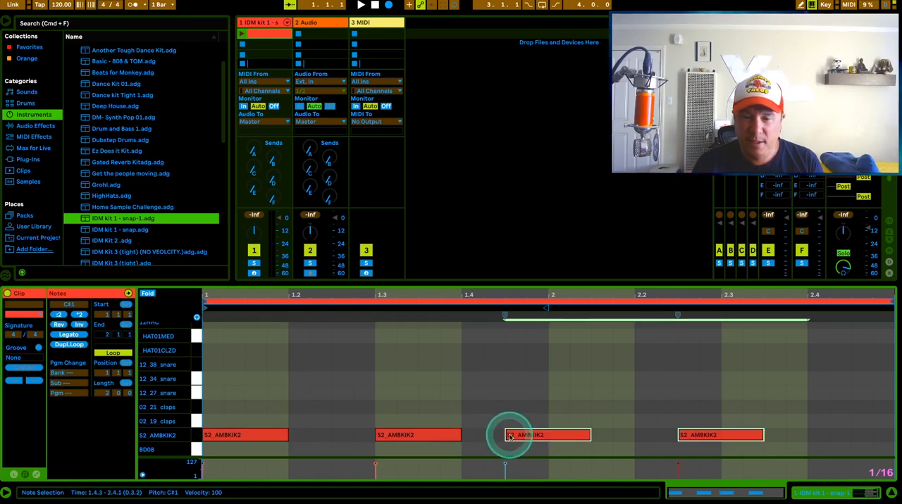
pyautogui.moveTo(507, 429); pyautogui.dragTo(548, 429)
pyautogui.click(384, 409)
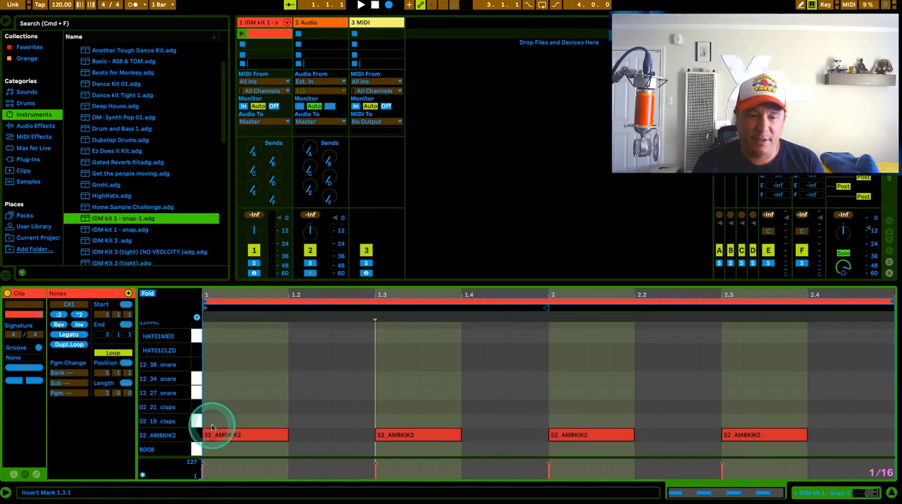
# Step: Move the second and fourth S2_AMBKIK2 kick notes half a beat later, to 1.3.3 and 2.3.3
pyautogui.click(400, 434)
pyautogui.moveTo(405, 442); pyautogui.dragTo(446, 435)
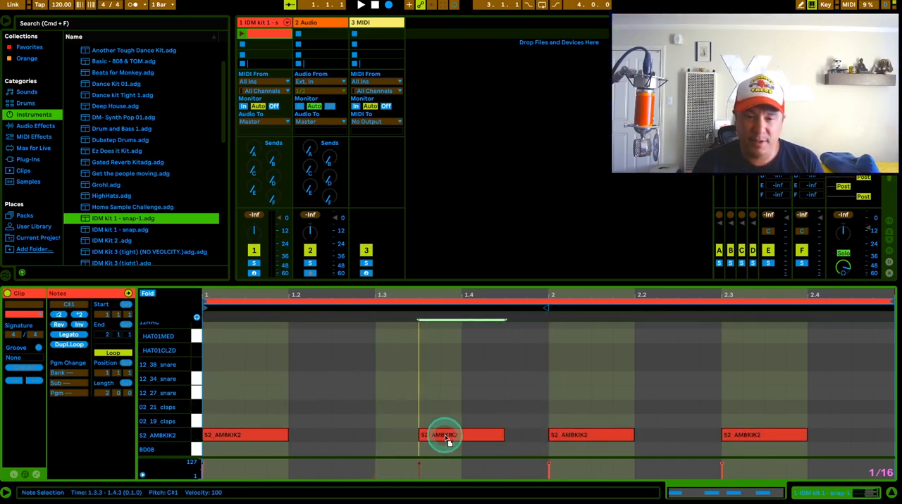
pyautogui.moveTo(749, 434); pyautogui.dragTo(783, 433)
# Step: Add 12_34_snare notes at 1.2, 1.4, 2.2 and 2.4
pyautogui.click(248, 382)
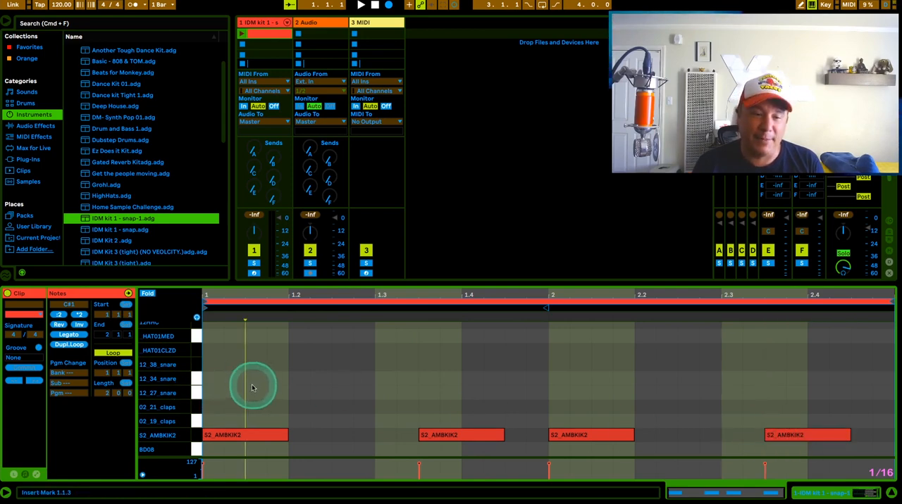
pyautogui.doubleClick(382, 380)
pyautogui.moveTo(398, 379); pyautogui.dragTo(824, 384)
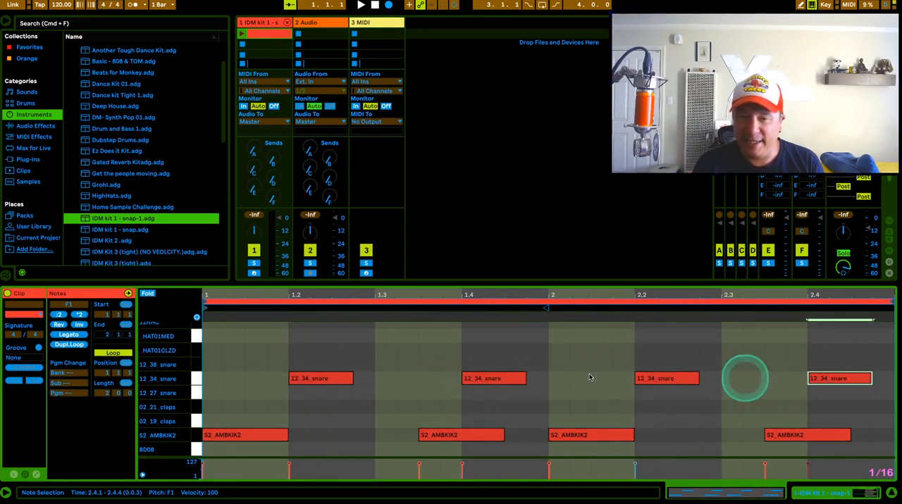
# Step: Fill the HAT01MED row with consecutive sixteenth notes across both bars by duplicating the first hits
pyautogui.scroll(3, 232, 362)
pyautogui.doubleClick(213, 383)
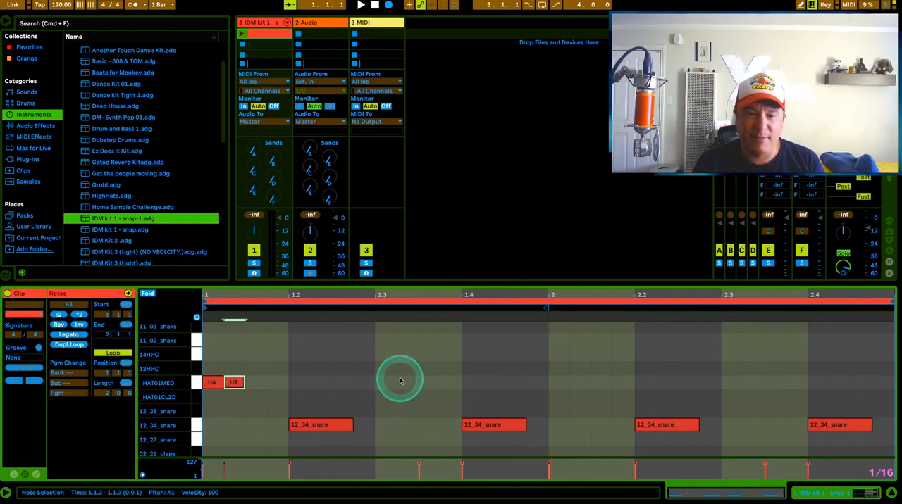
pyautogui.press('super+d')
pyautogui.press('super+d')
pyautogui.press('super+d')
pyautogui.press('super+d')
pyautogui.press('super+d')
pyautogui.press('super+d')
pyautogui.press('super+d')
pyautogui.press('super+d')
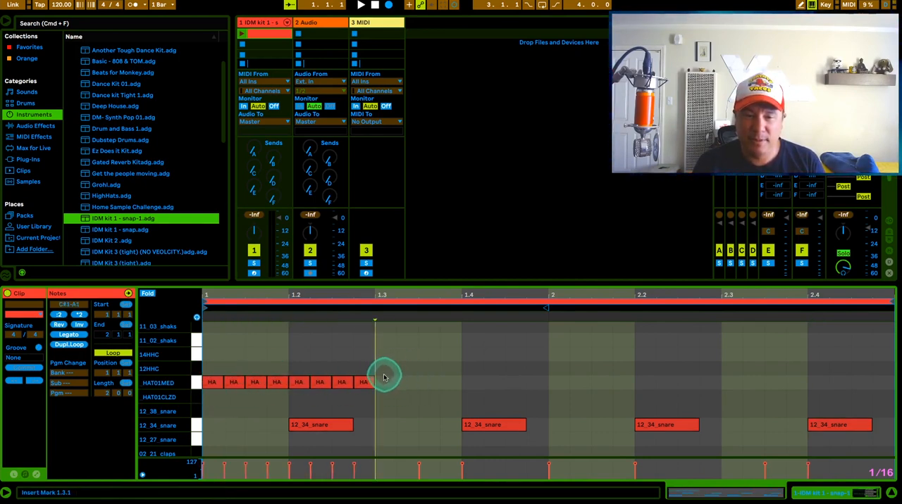
pyautogui.click(181, 386)
pyautogui.press('super+d')
pyautogui.press('super+d')
pyautogui.press('super+d')
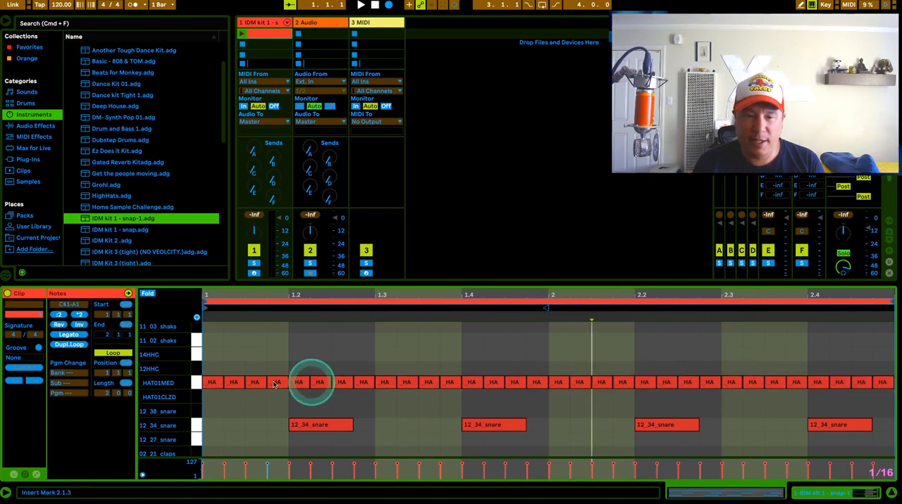
# Step: Lower the velocity of every second HAT01MED sixteenth note across both bars to 34
pyautogui.click(232, 383)
pyautogui.keyDown('shift'); pyautogui.click(275, 382); pyautogui.keyUp('shift')
pyautogui.keyDown('shift'); pyautogui.click(322, 383); pyautogui.keyUp('shift')
pyautogui.keyDown('shift'); pyautogui.click(363, 382); pyautogui.keyUp('shift')
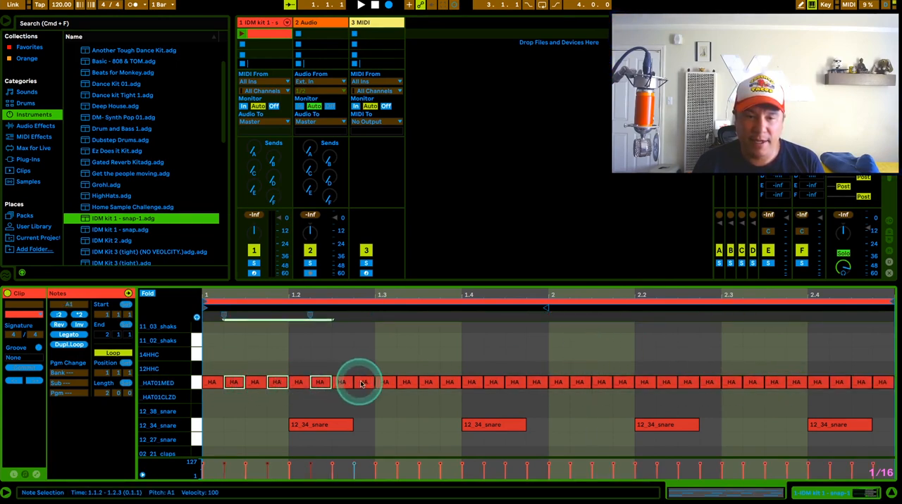
pyautogui.keyDown('shift'); pyautogui.click(408, 383); pyautogui.keyUp('shift')
pyautogui.keyDown('shift'); pyautogui.click(450, 383); pyautogui.keyUp('shift')
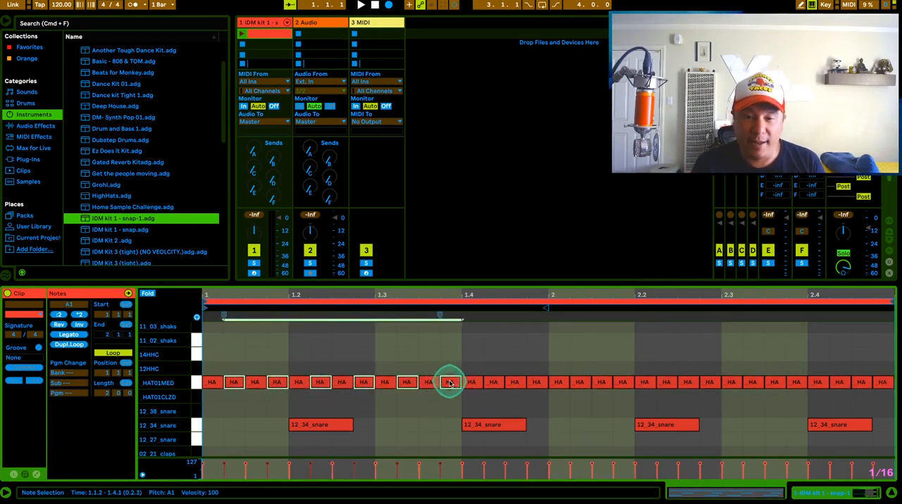
pyautogui.keyDown('shift'); pyautogui.click(493, 382); pyautogui.keyUp('shift')
pyautogui.keyDown('shift'); pyautogui.click(537, 383); pyautogui.keyUp('shift')
pyautogui.keyDown('shift'); pyautogui.click(579, 383); pyautogui.keyUp('shift')
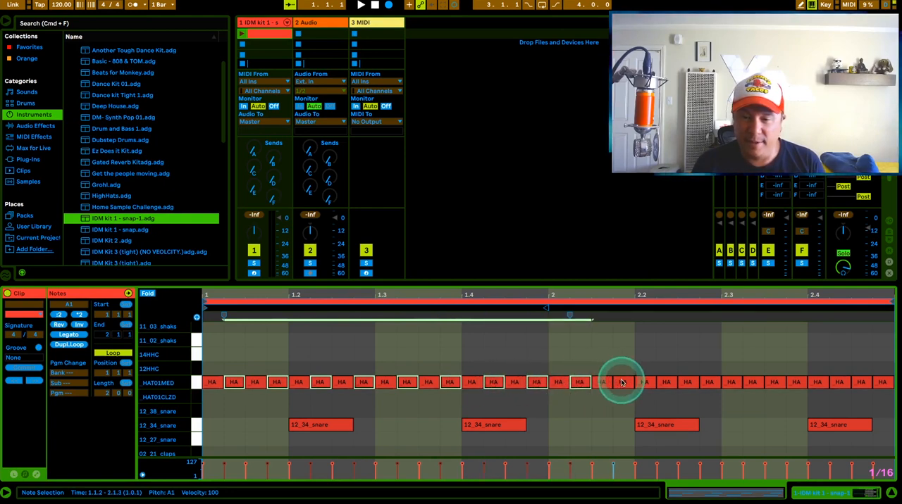
pyautogui.keyDown('shift'); pyautogui.click(622, 383); pyautogui.keyUp('shift')
pyautogui.keyDown('shift'); pyautogui.click(666, 382); pyautogui.keyUp('shift')
pyautogui.keyDown('shift'); pyautogui.click(708, 383); pyautogui.keyUp('shift')
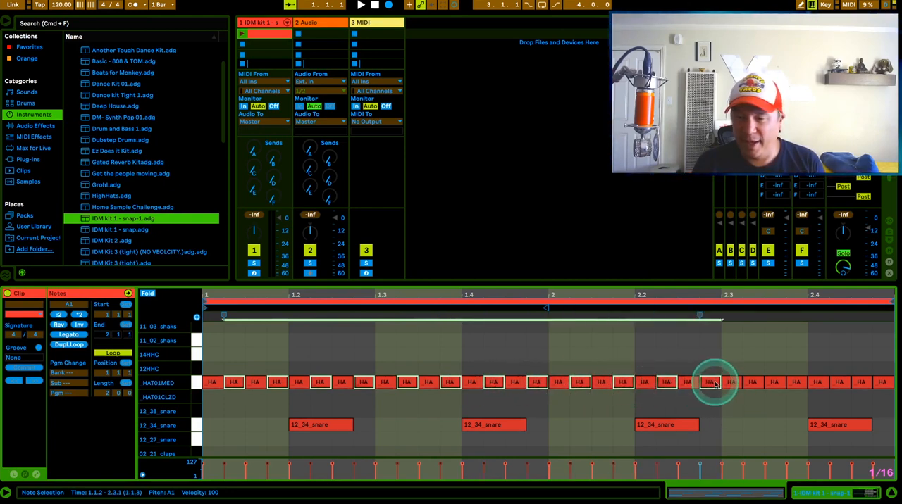
pyautogui.keyDown('shift'); pyautogui.click(752, 383); pyautogui.keyUp('shift')
pyautogui.keyDown('shift'); pyautogui.click(797, 383); pyautogui.keyUp('shift')
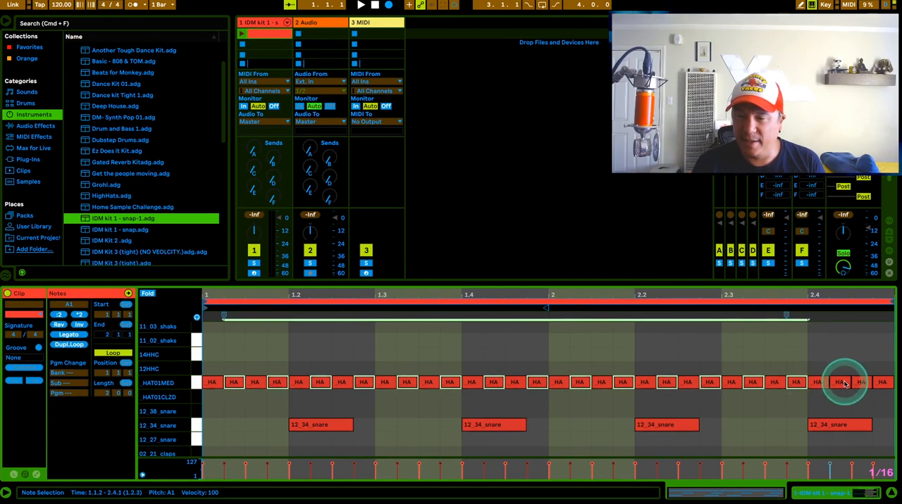
pyautogui.keyDown('shift'); pyautogui.click(839, 383); pyautogui.keyUp('shift')
pyautogui.keyDown('shift'); pyautogui.click(877, 383); pyautogui.keyUp('shift')
pyautogui.moveTo(216, 463); pyautogui.dragTo(224, 466)
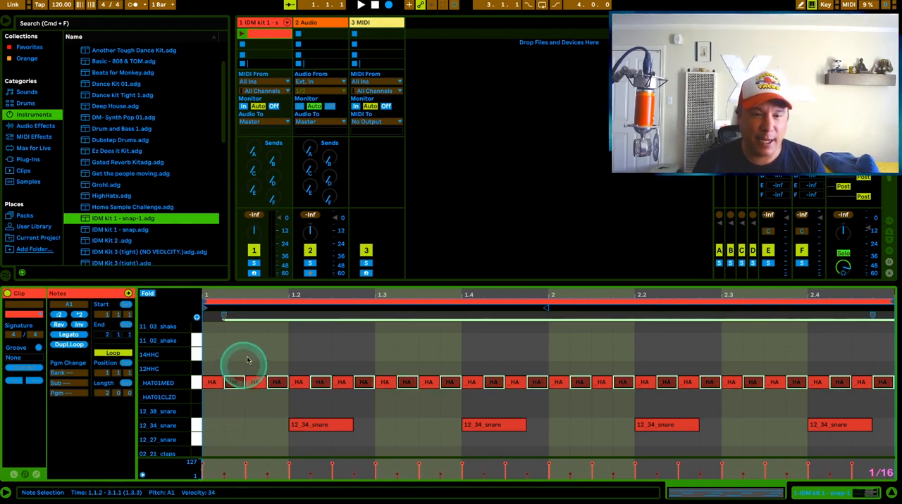
# Step: Play the drum clip and move all HAT01MED hi-hat notes up to the 12HHC row
pyautogui.click(242, 34)
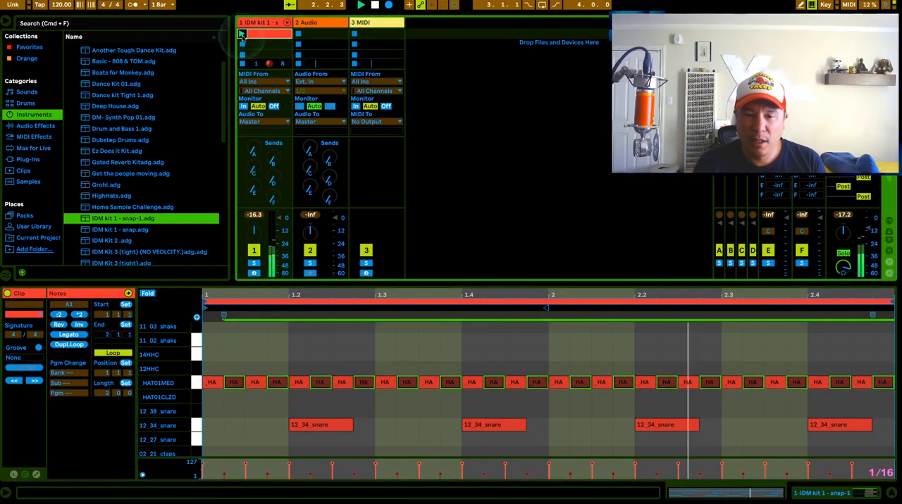
pyautogui.click(230, 313)
pyautogui.click(196, 382)
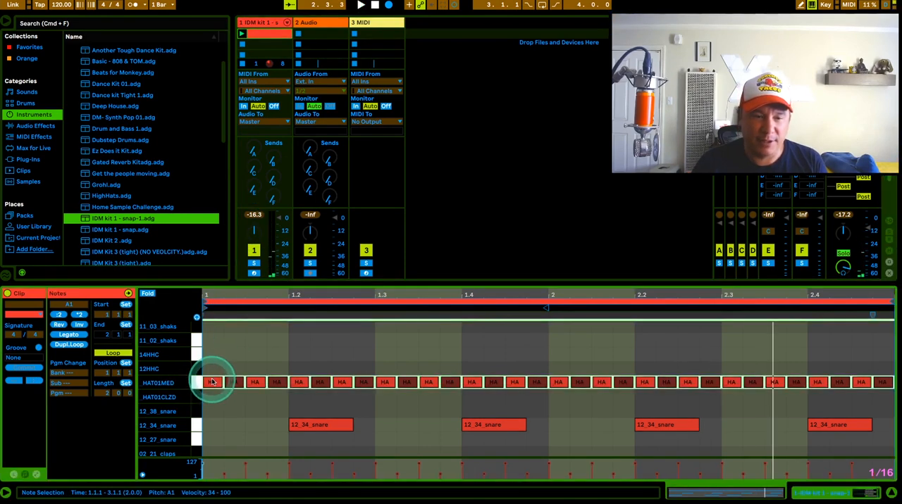
pyautogui.press('Up')
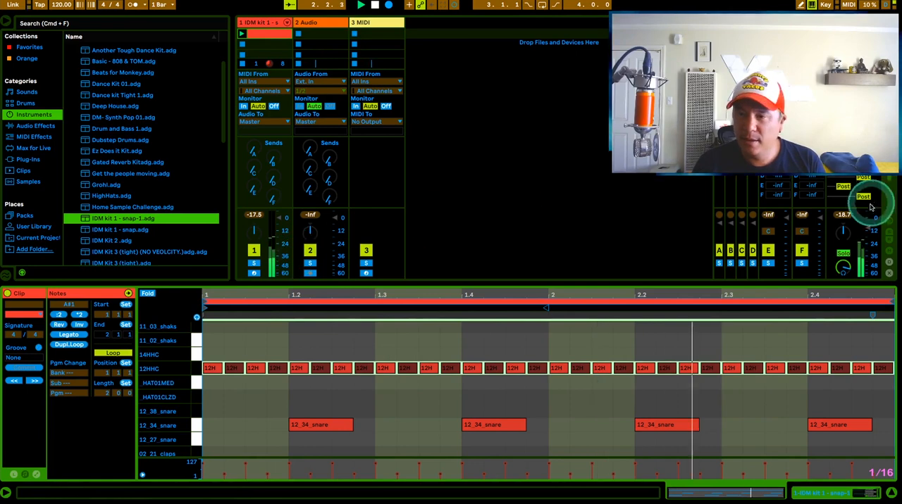
# Step: Raise the master track's volume and add a Compressor after the drum rack on the IDM kit 1 track
pyautogui.click(863, 229)
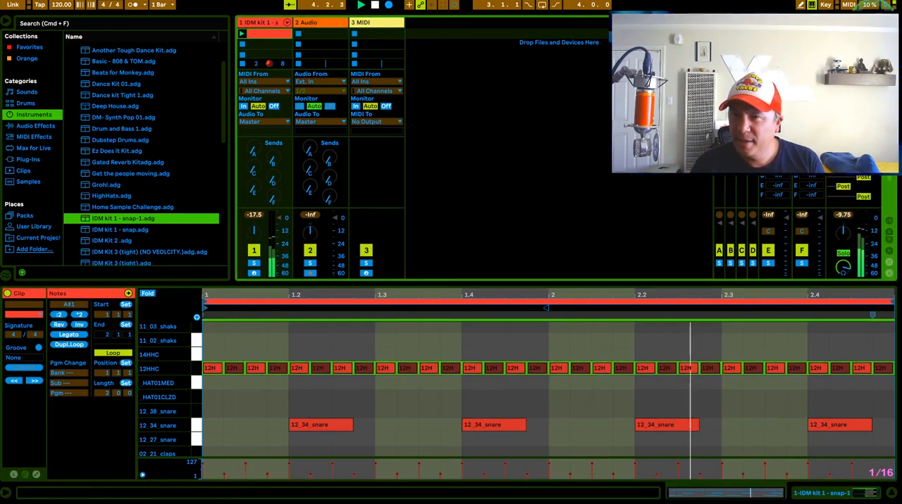
pyautogui.click(879, 246)
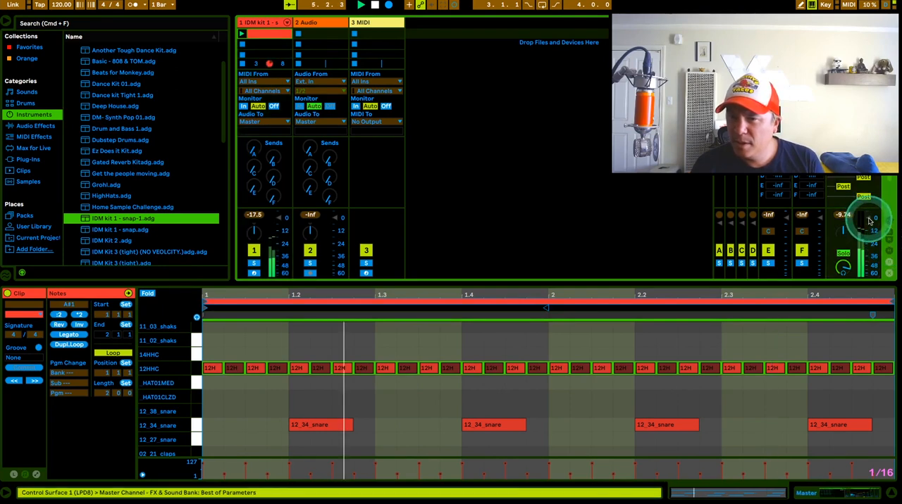
pyautogui.doubleClick(248, 23)
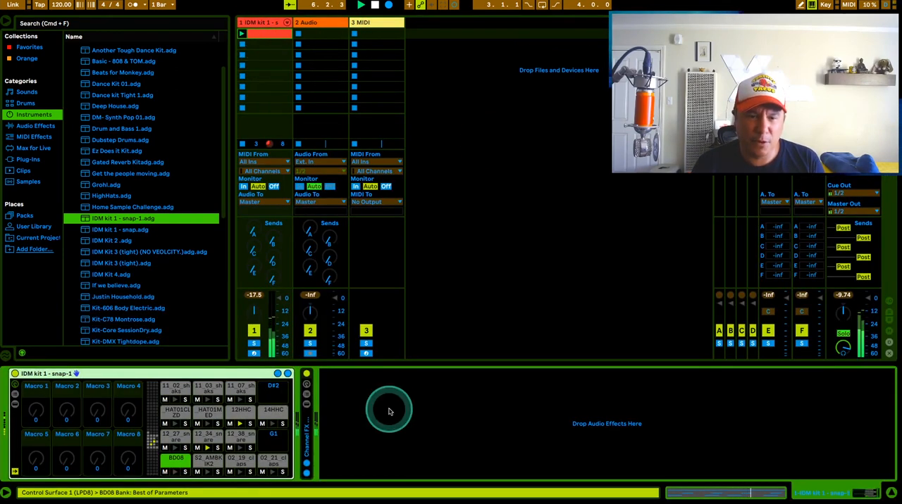
pyautogui.click(35, 125)
pyautogui.moveTo(83, 136); pyautogui.dragTo(305, 396)
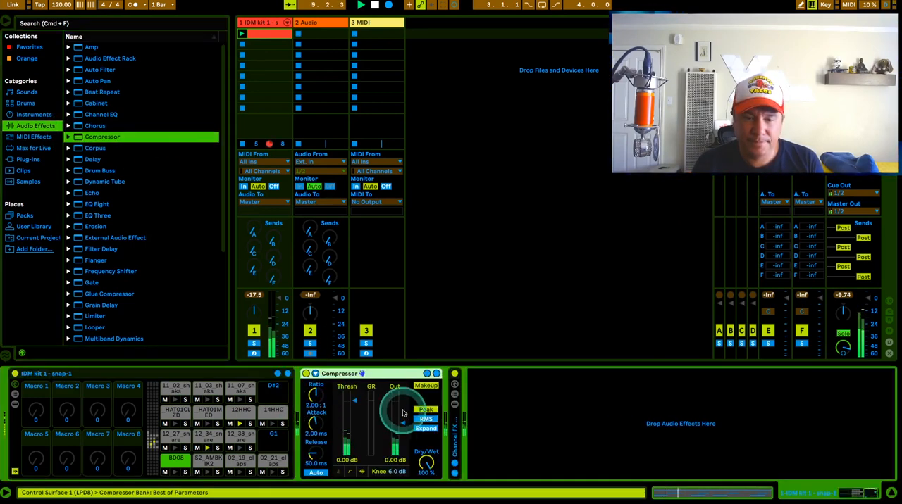
# Step: Set the drum track Compressor's threshold to -8.31 dB and its output gain to 5.61 dB
pyautogui.moveTo(359, 401); pyautogui.dragTo(352, 404)
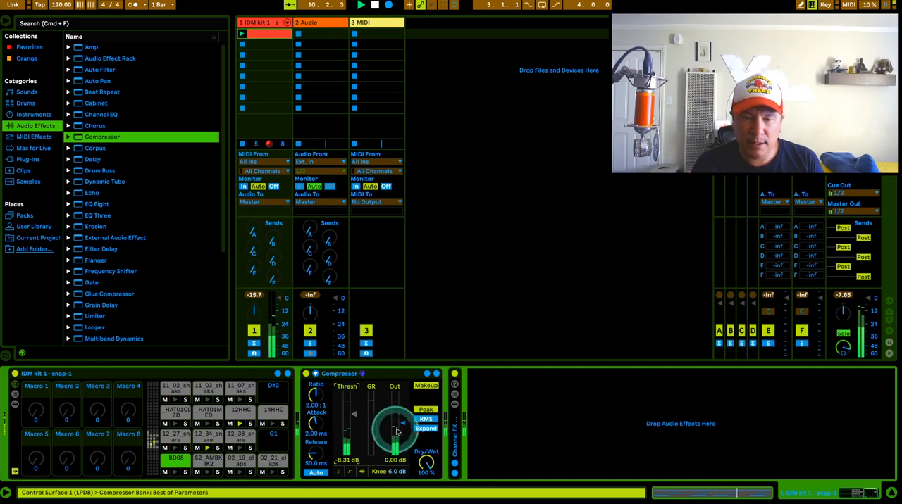
pyautogui.moveTo(401, 425); pyautogui.dragTo(400, 422)
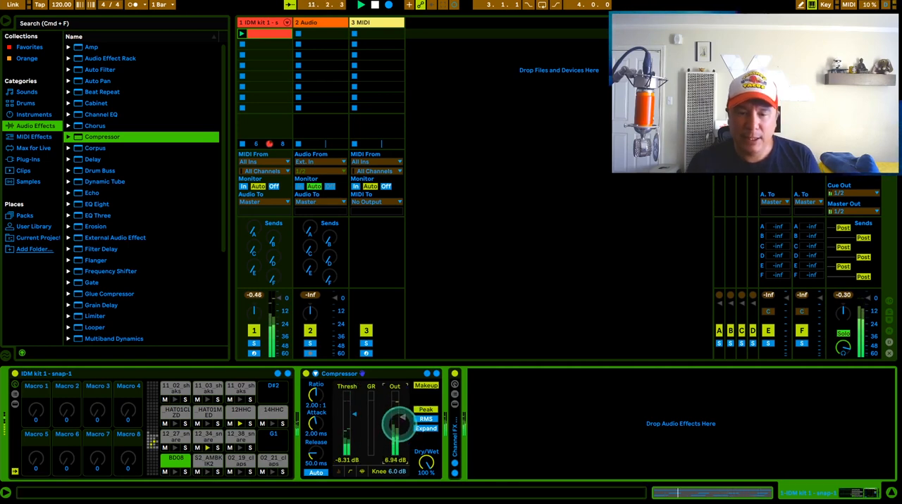
pyautogui.click(504, 113)
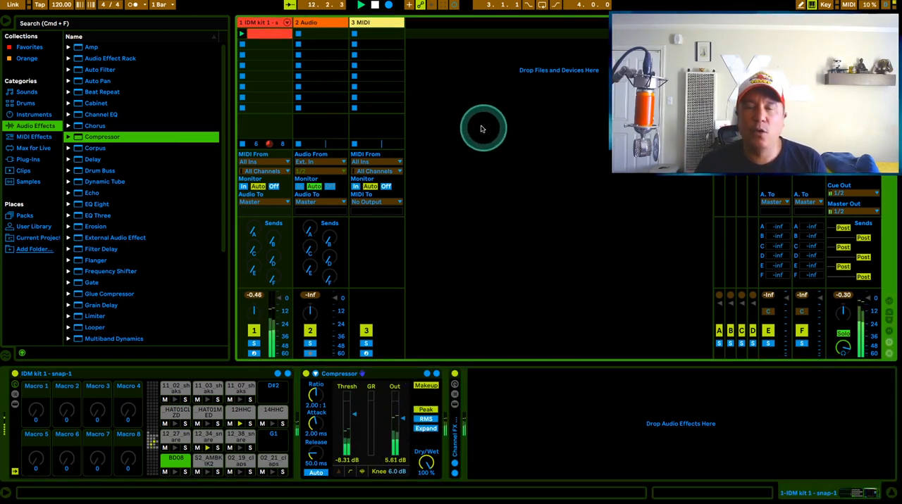
# Step: Rename the second track DRUM FX CLIPs and insert an Audio Effect Rack before its Channel FX & Controls rack
pyautogui.click(310, 23)
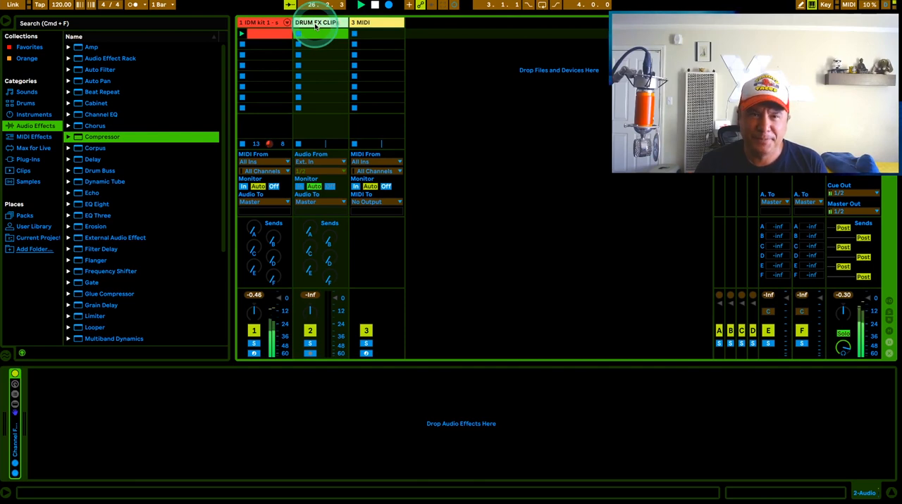
pyautogui.click(451, 50)
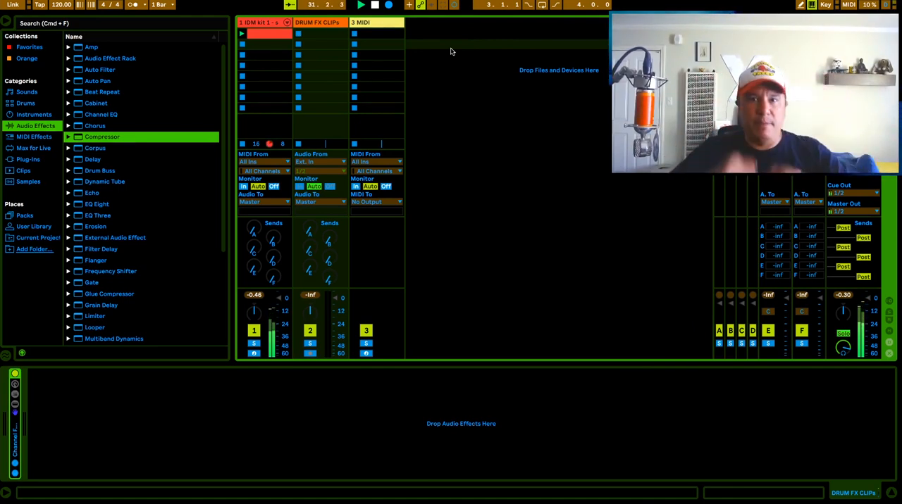
pyautogui.doubleClick(330, 23)
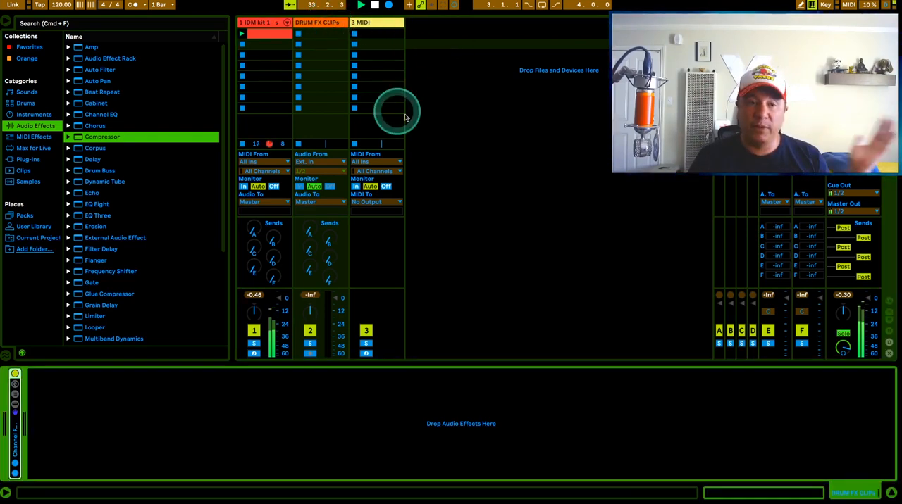
pyautogui.moveTo(75, 62)
pyautogui.mouseDown()
pyautogui.moveTo(177, 215)
pyautogui.moveTo(179, 415)
pyautogui.moveTo(14, 407)
pyautogui.moveTo(14, 392)
pyautogui.mouseUp()
# Step: Unfold the Channel FX & Controls rack to view its macros and devices, and fold it again
pyautogui.click(91, 439)
pyautogui.doubleClick(92, 438)
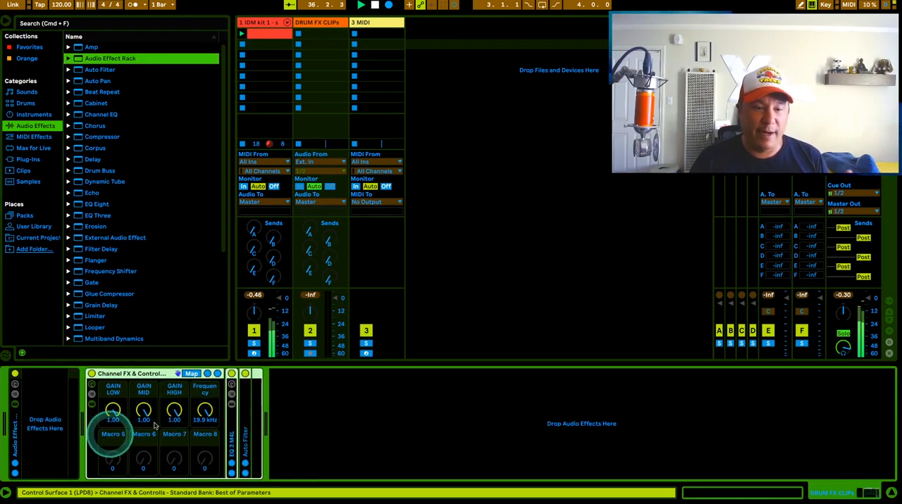
pyautogui.click(155, 377)
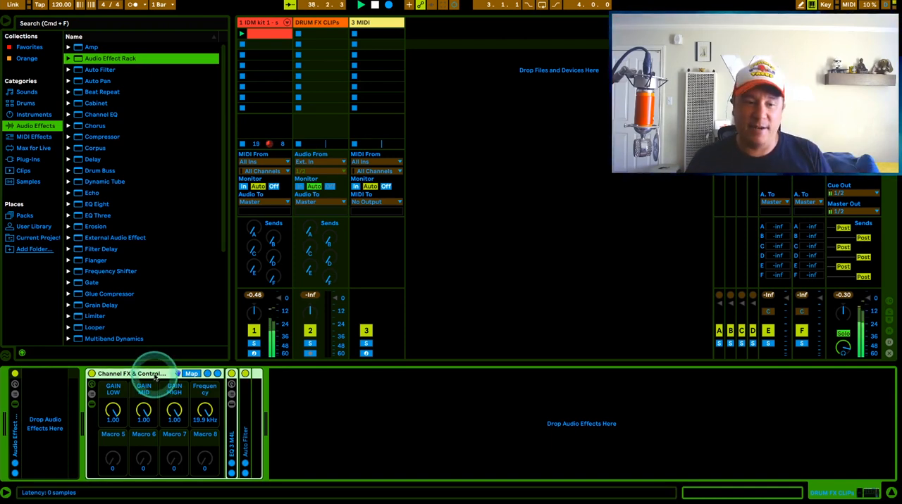
pyautogui.doubleClick(156, 374)
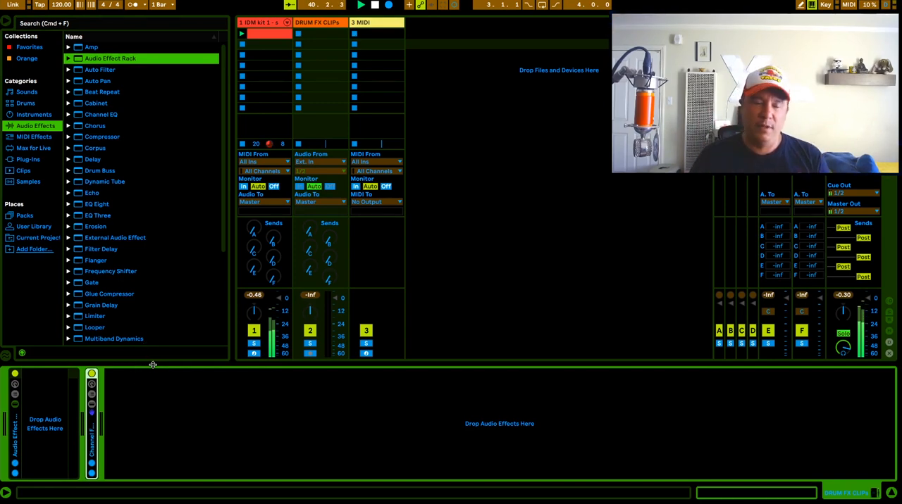
# Step: Add a Reverb followed by a Delay inside the empty Audio Effect Rack on the DRUM FX CLIPs track
pyautogui.click(40, 410)
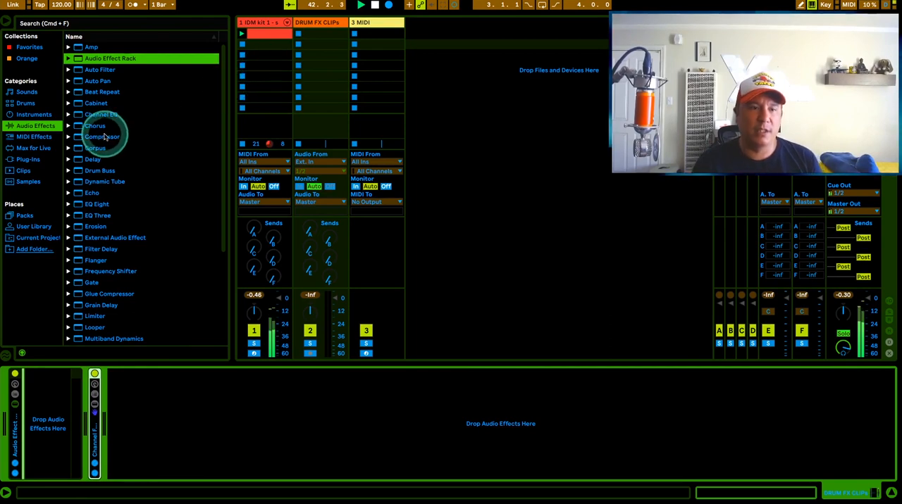
pyautogui.scroll(-5, 104, 137)
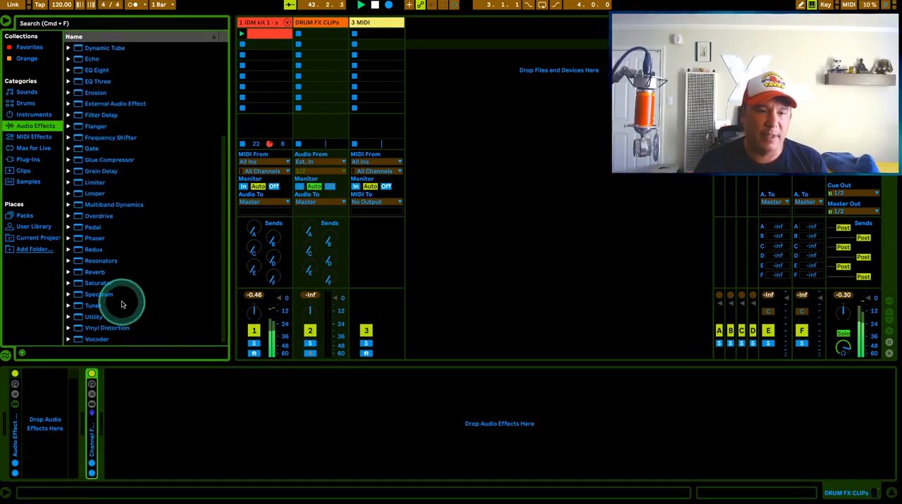
pyautogui.click(76, 275)
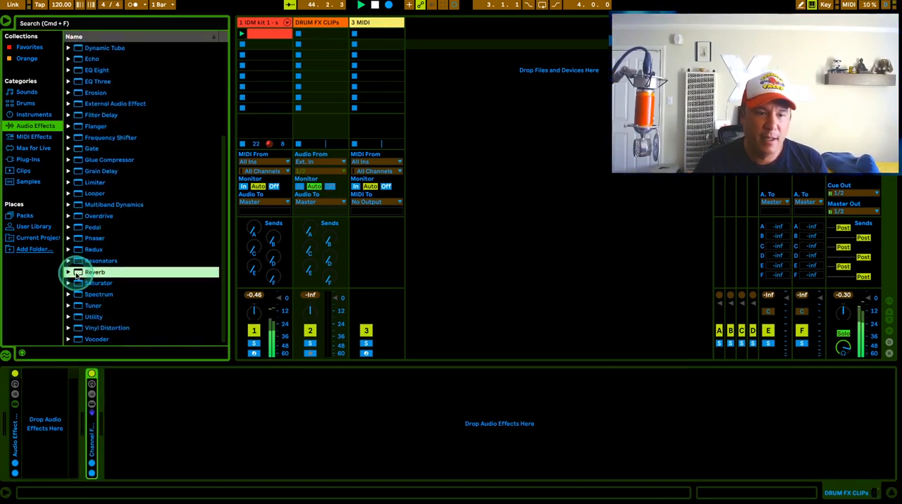
pyautogui.moveTo(76, 274); pyautogui.dragTo(50, 423)
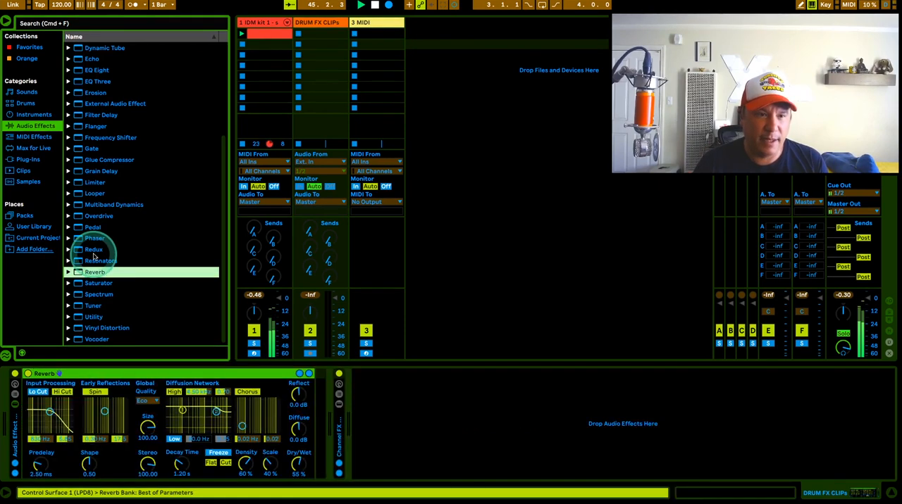
pyautogui.scroll(5, 93, 257)
pyautogui.click(86, 160)
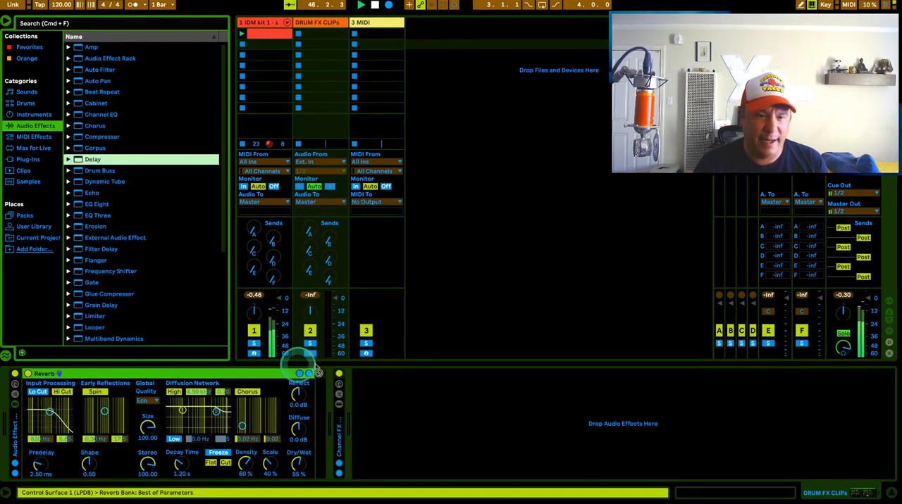
pyautogui.moveTo(316, 368); pyautogui.dragTo(315, 390)
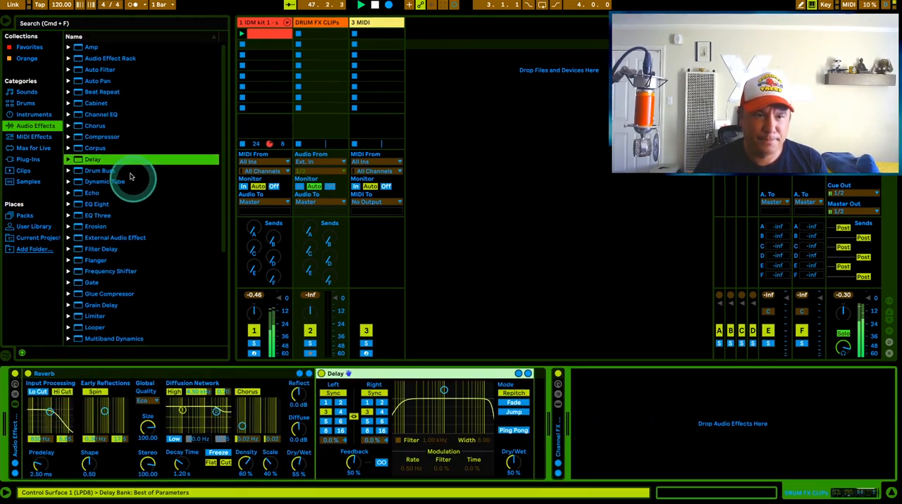
# Step: Insert Redux before the Reverb and Beat Repeat between the Reverb and the Delay in the effect rack
pyautogui.scroll(-5, 106, 148)
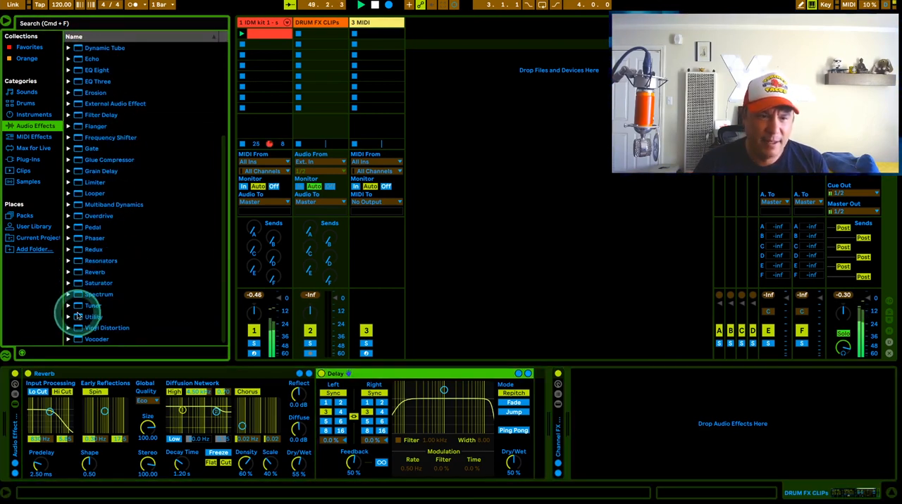
pyautogui.click(80, 251)
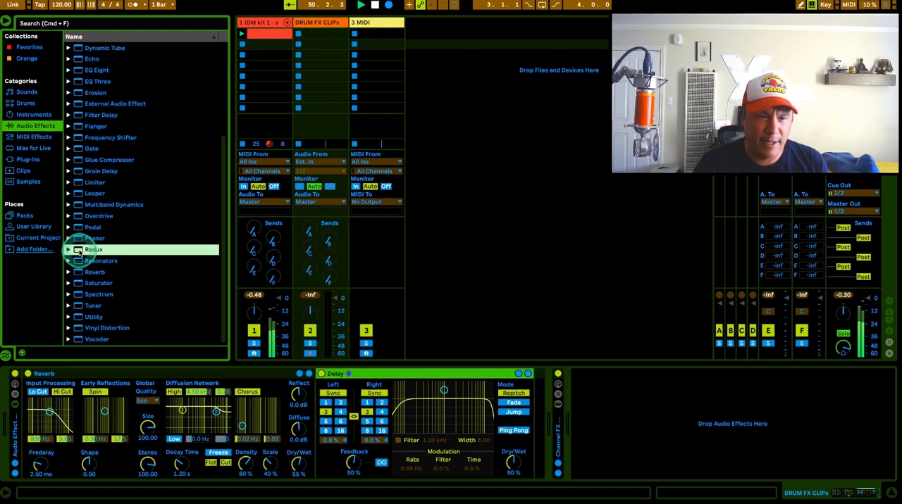
pyautogui.moveTo(79, 251); pyautogui.dragTo(60, 416)
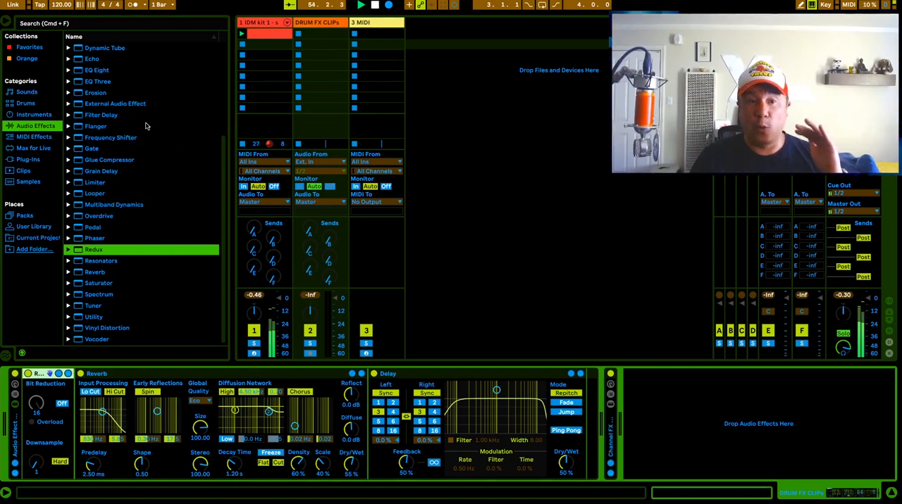
pyautogui.scroll(5, 146, 126)
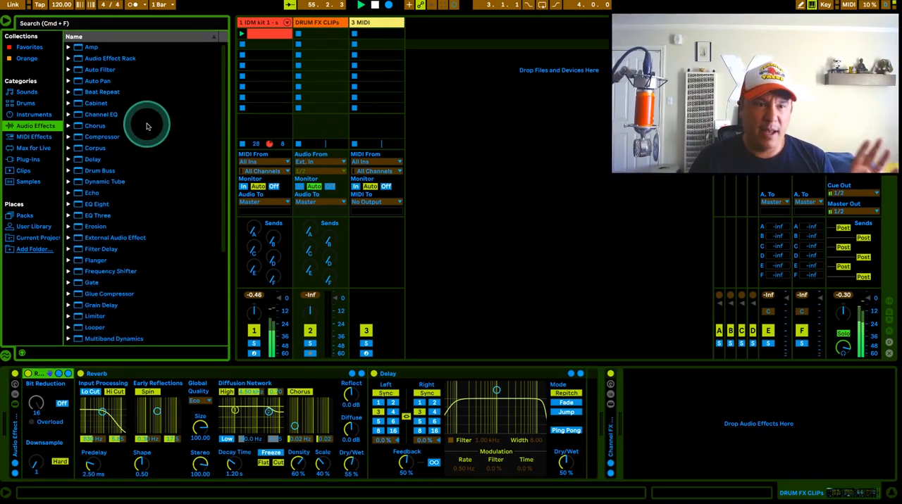
pyautogui.moveTo(102, 91); pyautogui.dragTo(376, 395)
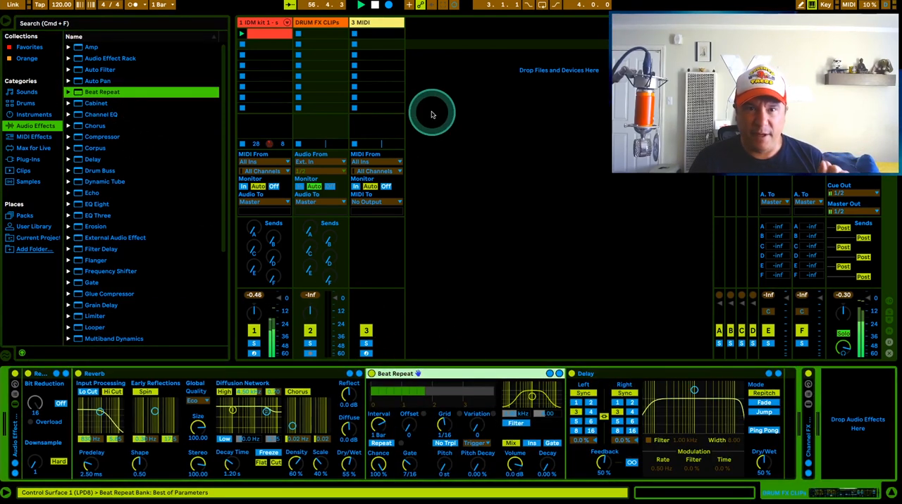
# Step: Route the audio output of the IDM kit 1 drum track to the DRUM FX CLIPs track
pyautogui.click(268, 24)
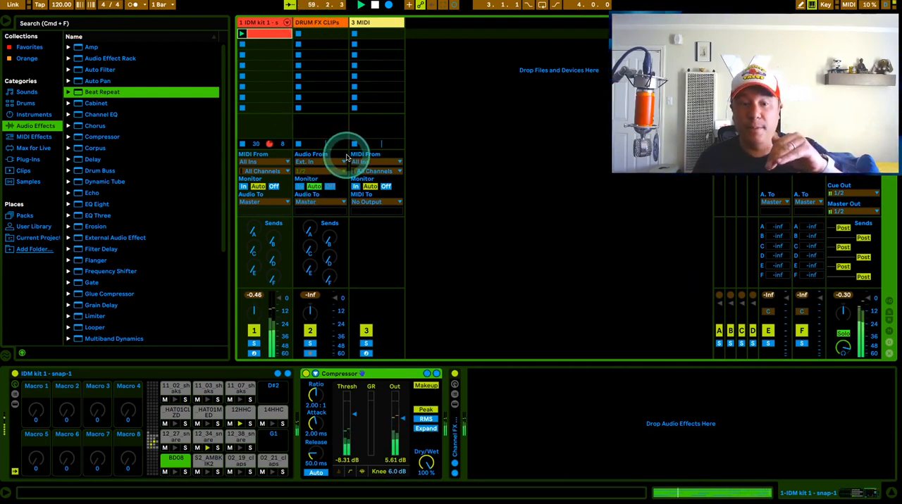
pyautogui.click(269, 205)
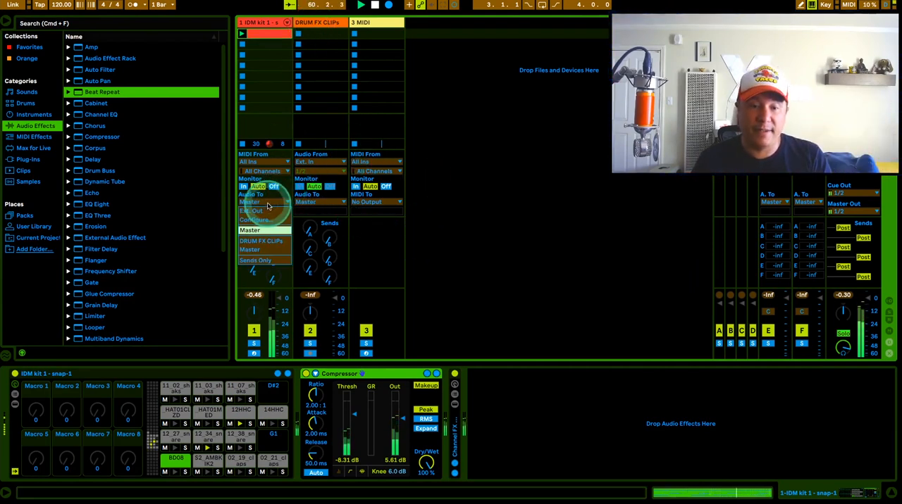
pyautogui.click(258, 241)
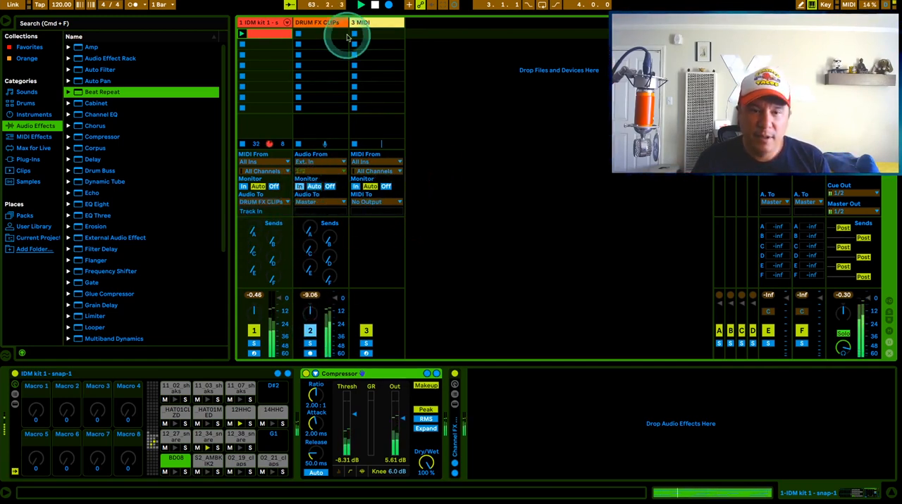
# Step: Set the audio input of the DRUM FX CLIPs track to No Input
pyautogui.click(322, 24)
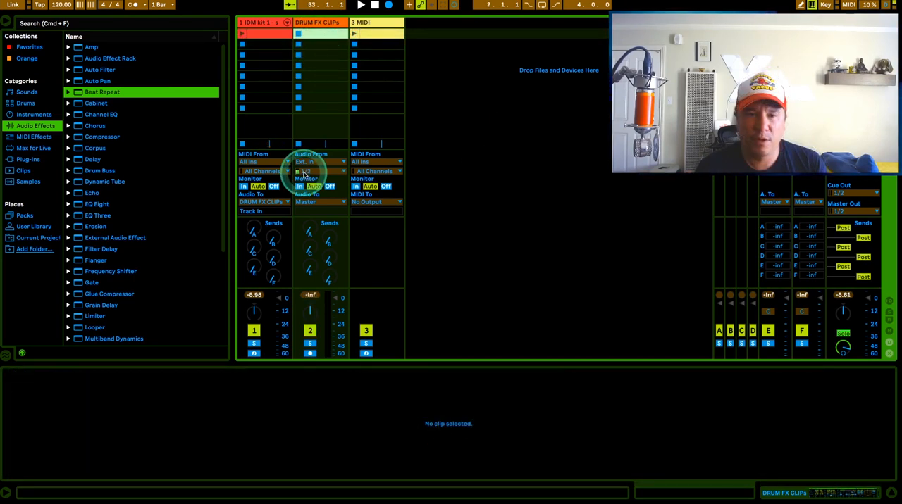
pyautogui.click(319, 162)
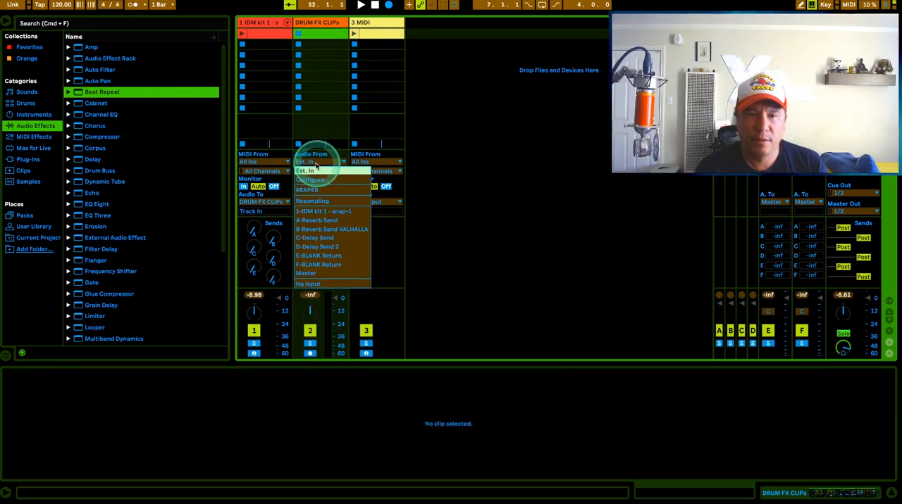
pyautogui.click(314, 283)
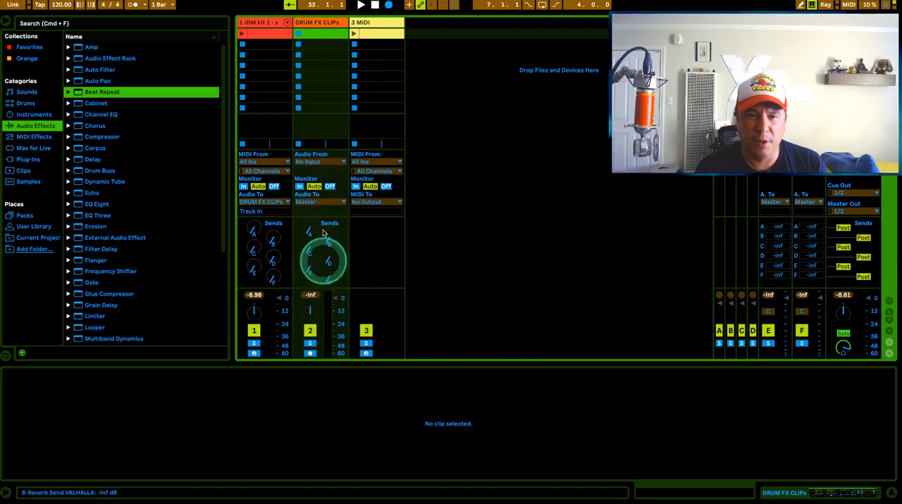
# Step: Arm the DRUM FX CLIPs track and record a silent clip about five bars long into its first slot
pyautogui.click(310, 353)
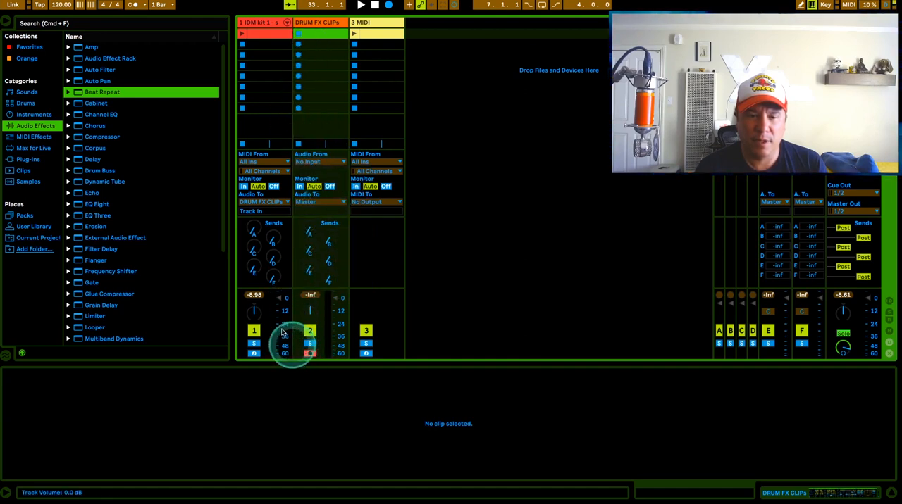
pyautogui.click(298, 36)
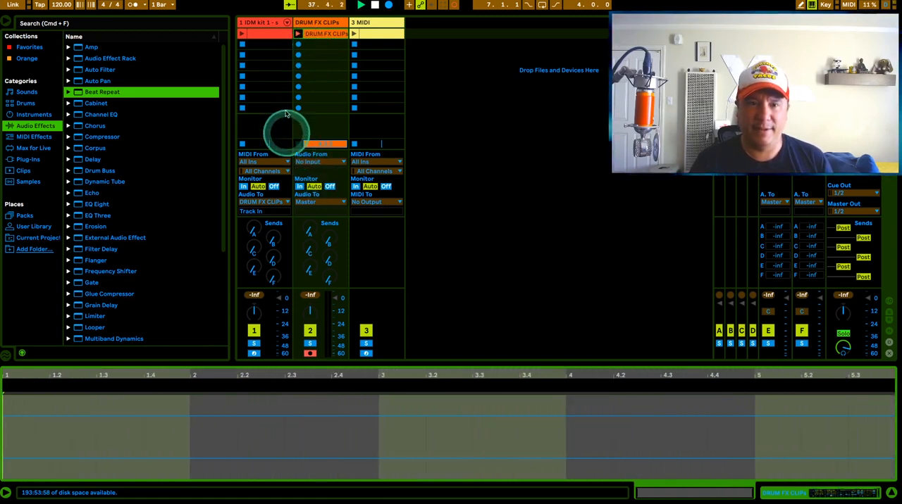
pyautogui.click(323, 34)
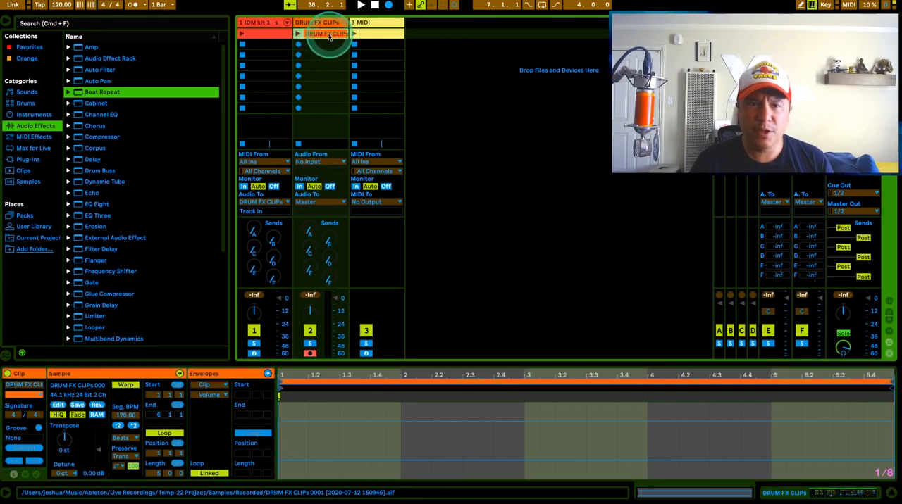
# Step: Colour the recorded silent clip white and rename it CLEAN
pyautogui.rightClick(328, 37)
pyautogui.click(460, 233)
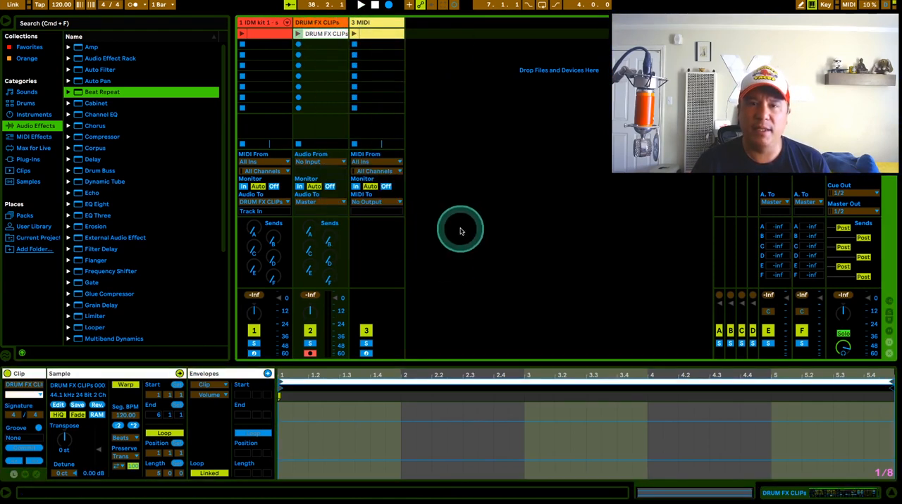
pyautogui.click(323, 33)
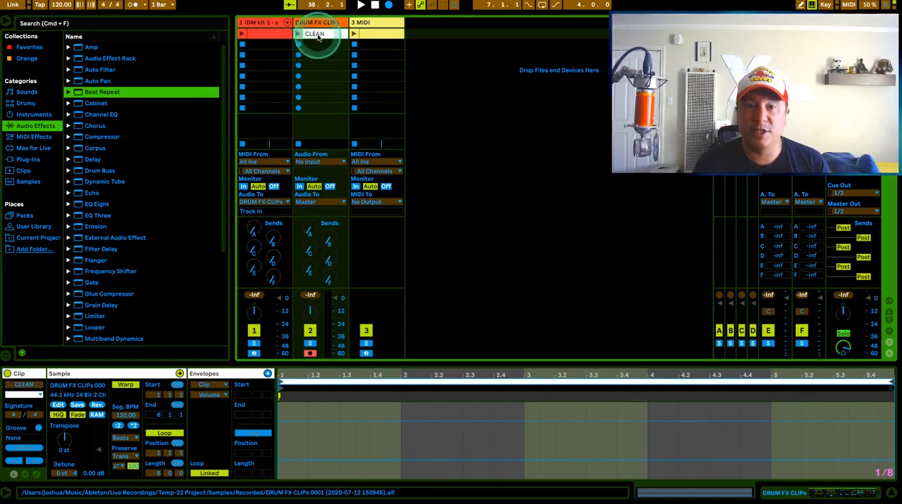
# Step: Enlarge the CLEAN clip's detail view and display its envelope editor
pyautogui.moveTo(211, 378); pyautogui.dragTo(225, 236)
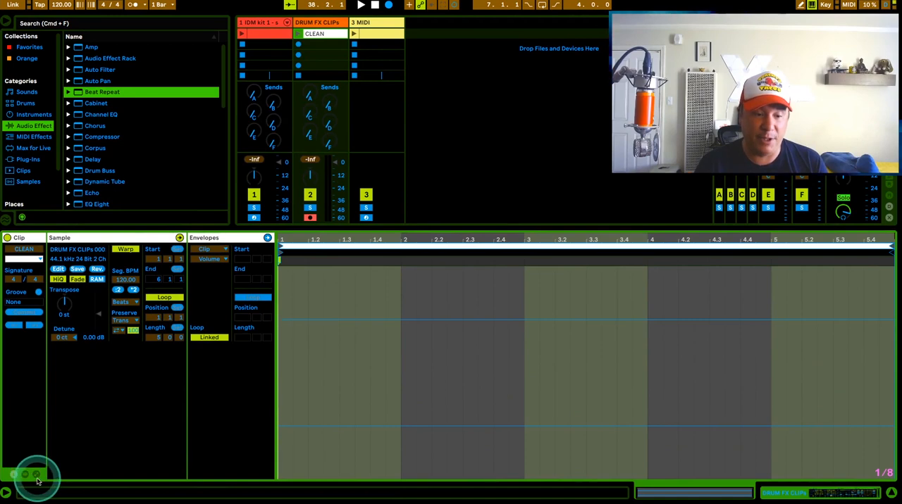
pyautogui.click(36, 474)
pyautogui.click(35, 474)
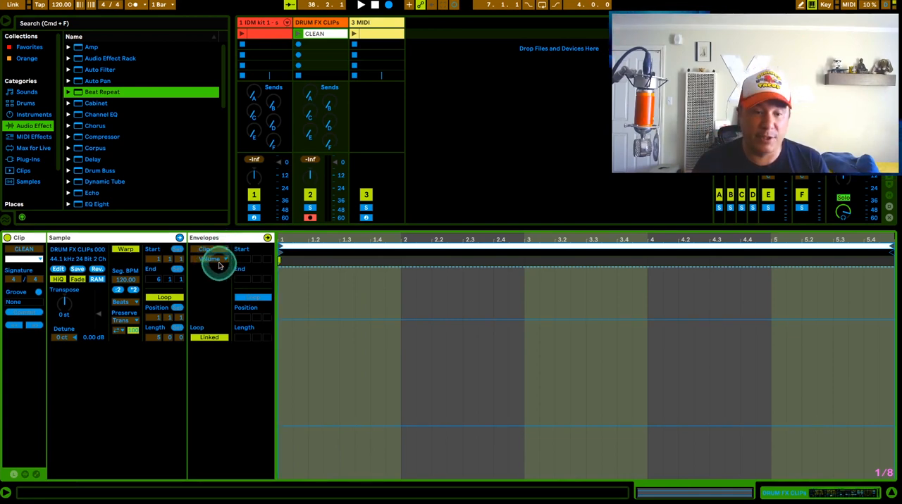
# Step: Set Redux's Device On envelope in the CLEAN clip to Off for the whole clip
pyautogui.click(226, 251)
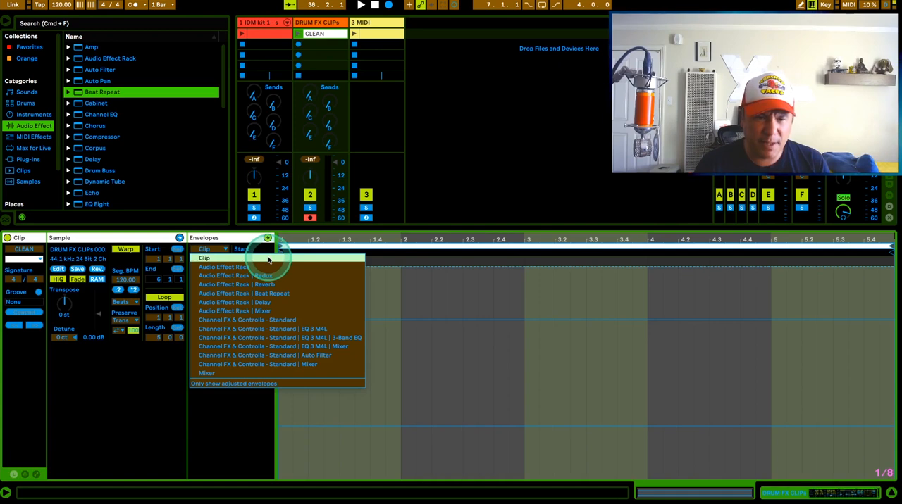
pyautogui.click(333, 268)
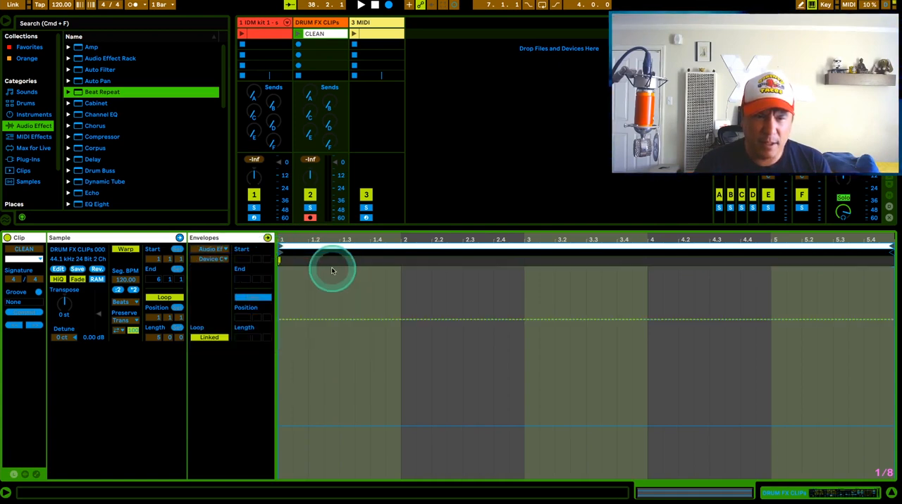
pyautogui.click(220, 258)
pyautogui.click(216, 258)
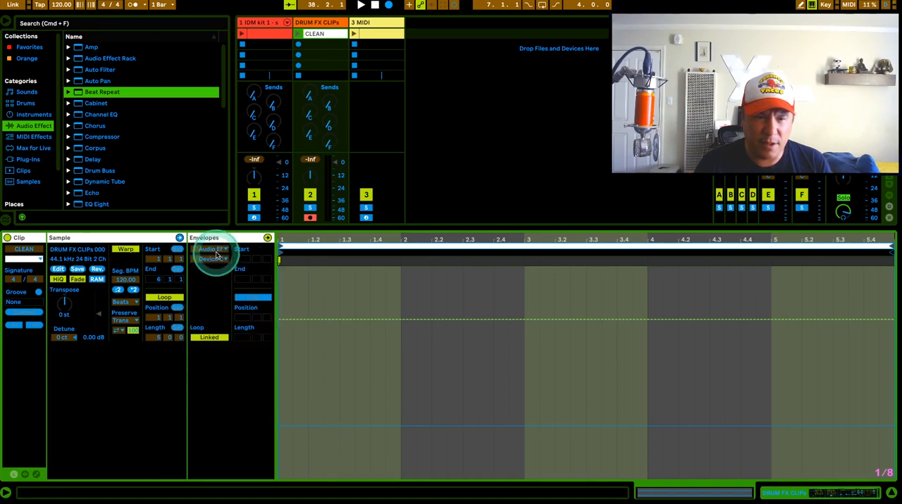
pyautogui.click(217, 249)
pyautogui.click(250, 279)
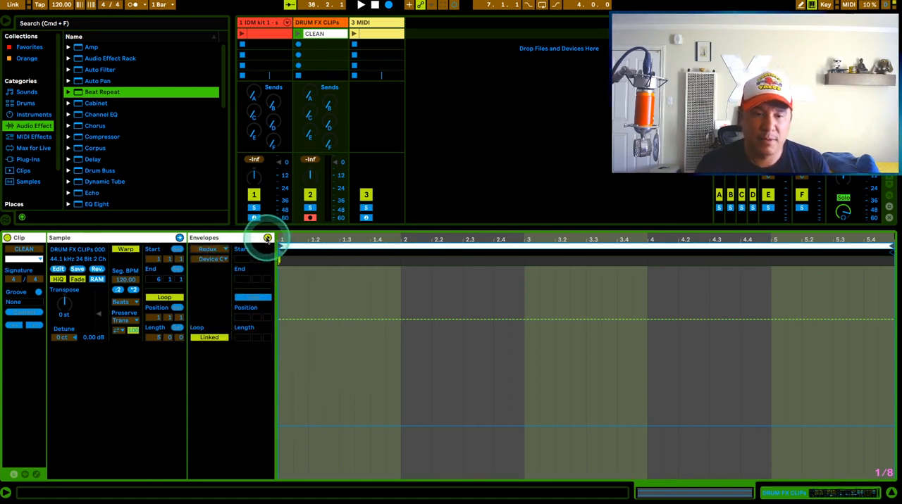
pyautogui.click(218, 262)
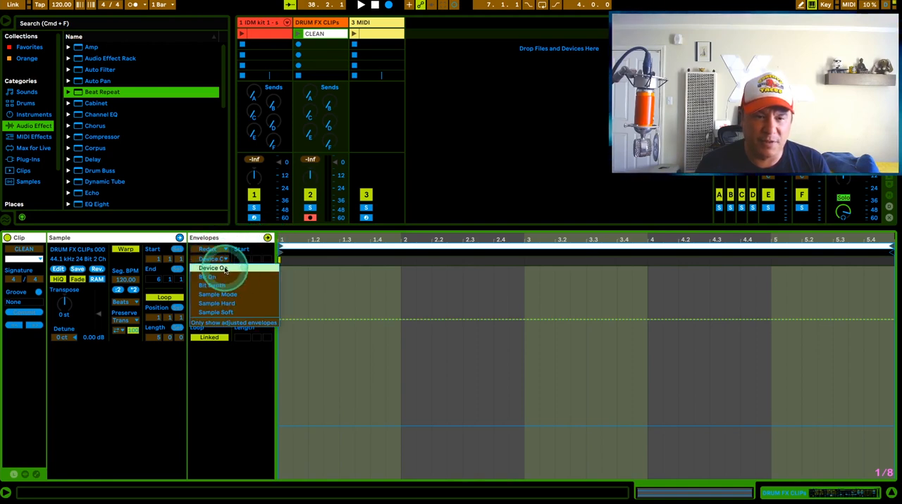
pyautogui.click(223, 269)
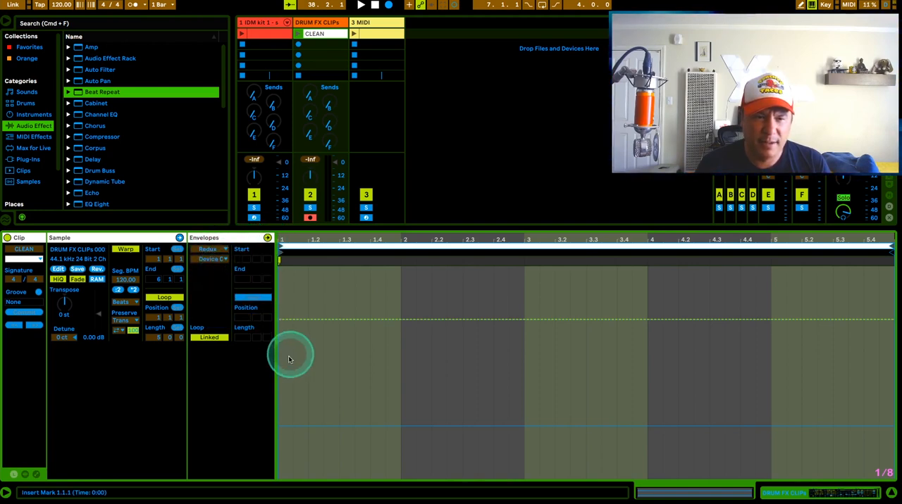
pyautogui.moveTo(283, 321); pyautogui.dragTo(282, 426)
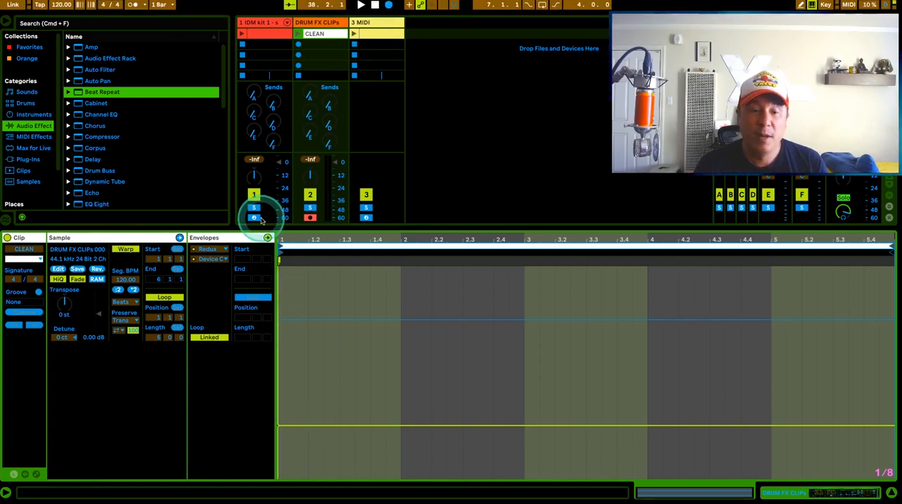
# Step: Set the Reverb's Device On envelope in the CLEAN clip to Off for its entire length
pyautogui.click(218, 250)
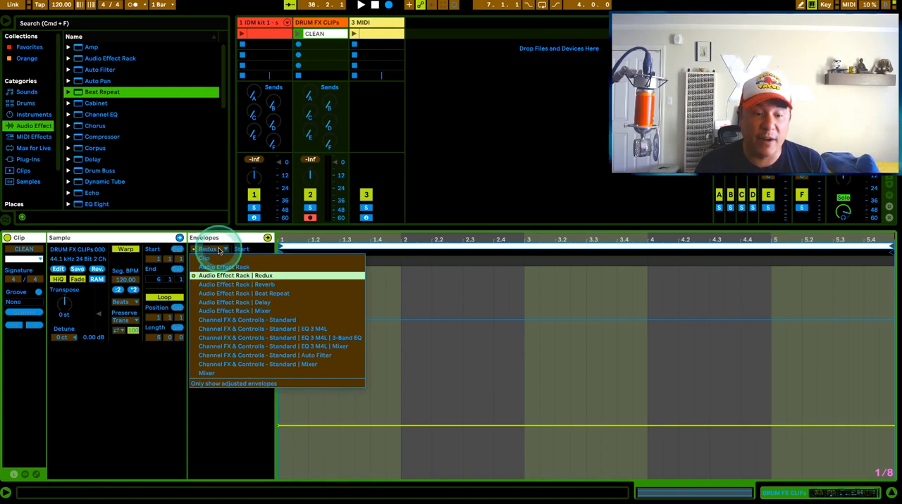
pyautogui.click(264, 286)
pyautogui.click(214, 259)
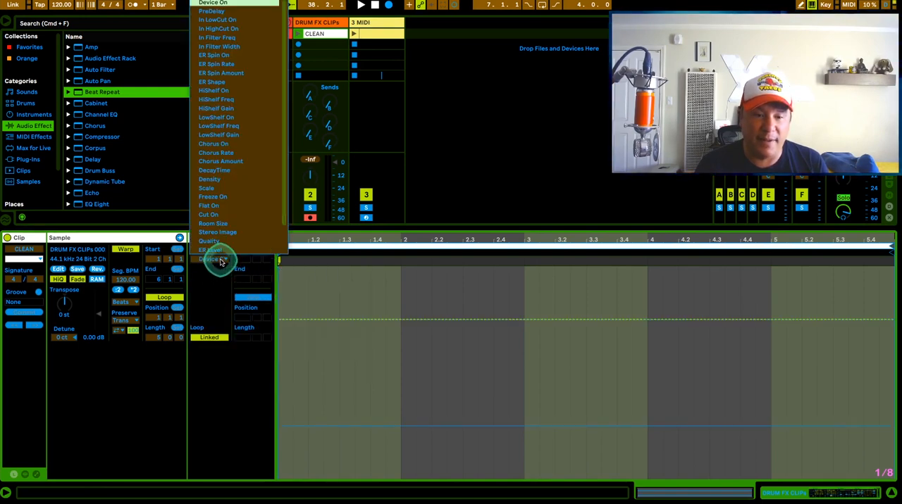
pyautogui.click(234, 20)
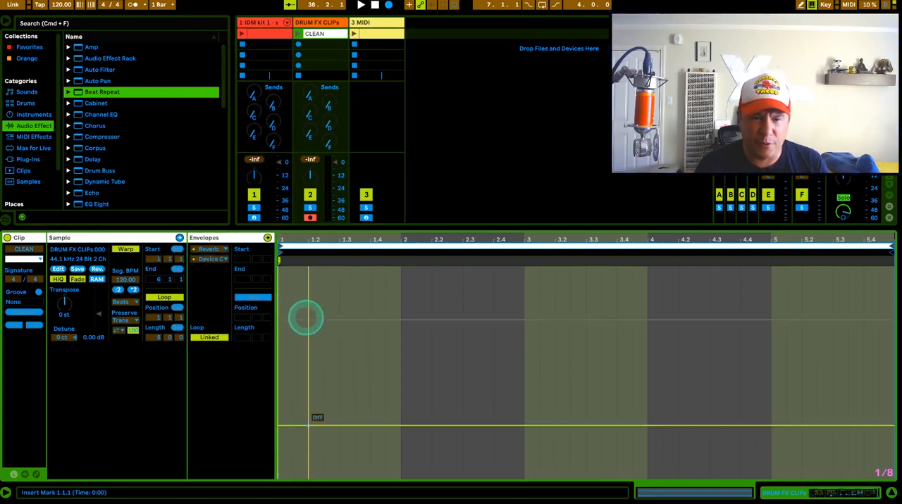
pyautogui.hscroll(-5, 305, 316)
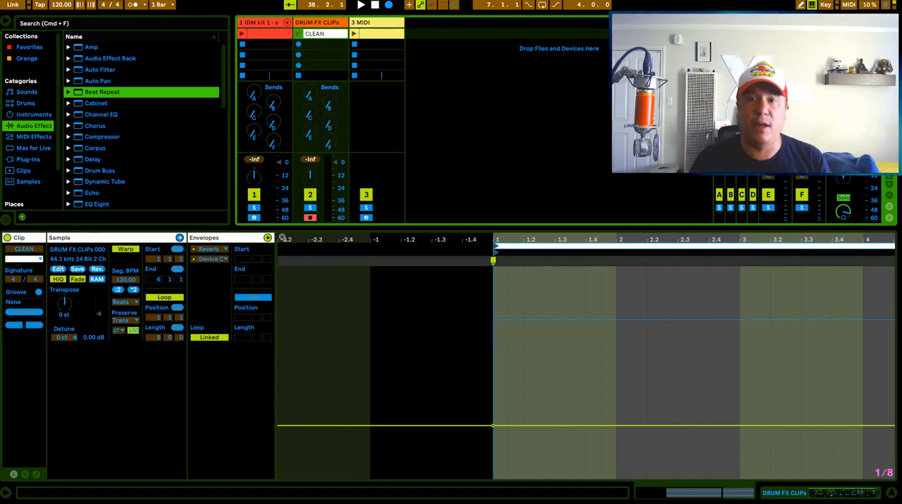
# Step: Set Beat Repeat's Device On envelope in the CLEAN clip to Off across the full clip
pyautogui.click(209, 250)
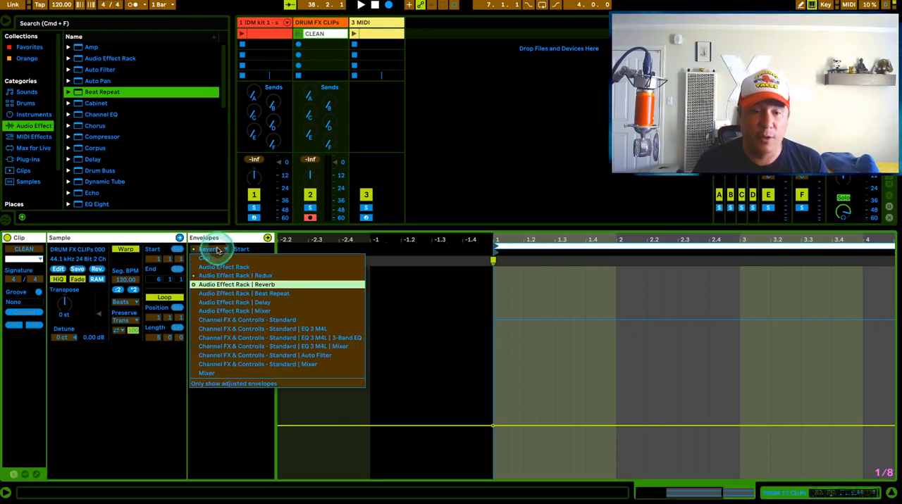
pyautogui.click(241, 293)
pyautogui.click(216, 259)
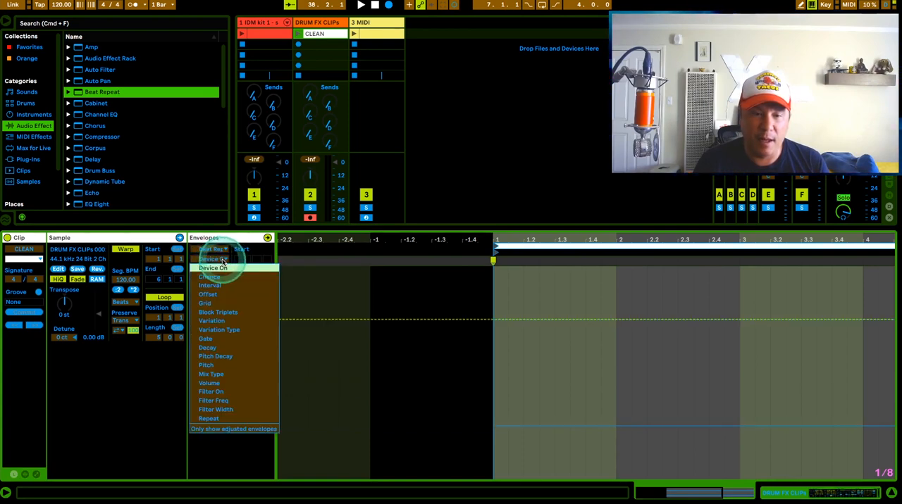
pyautogui.click(232, 271)
pyautogui.moveTo(309, 320); pyautogui.dragTo(385, 426)
pyautogui.hscroll(5, 620, 411)
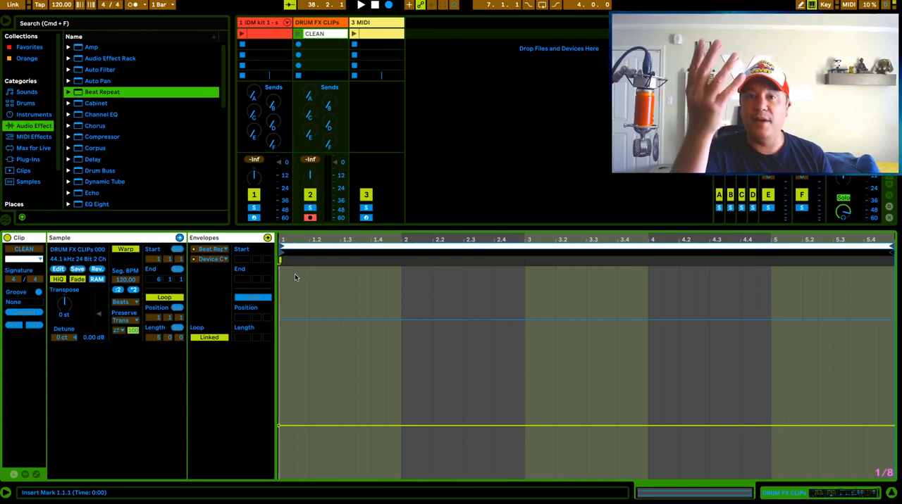
pyautogui.click(315, 52)
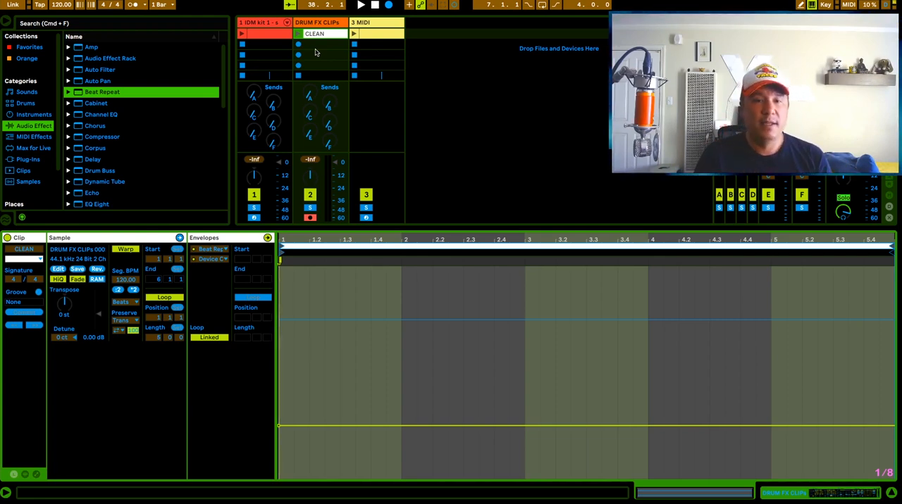
pyautogui.click(331, 38)
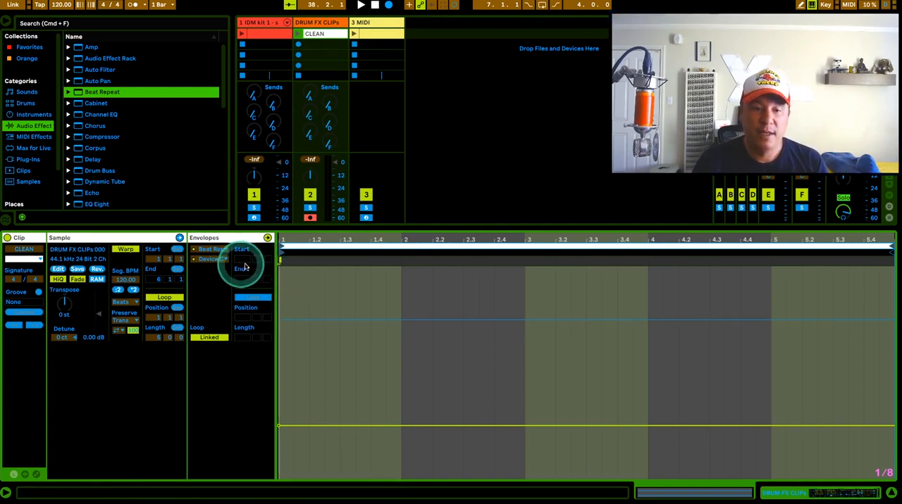
pyautogui.click(339, 291)
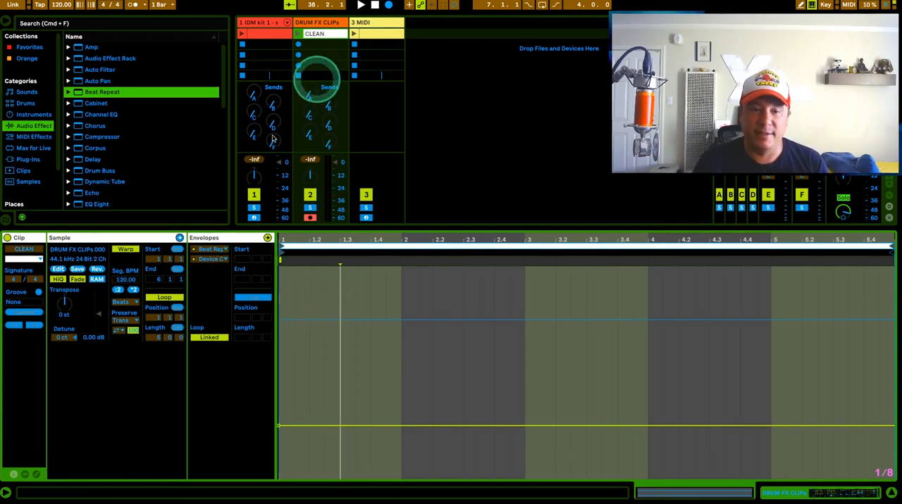
# Step: Set the Delay's Device On envelope in the CLEAN clip to Off throughout
pyautogui.click(213, 250)
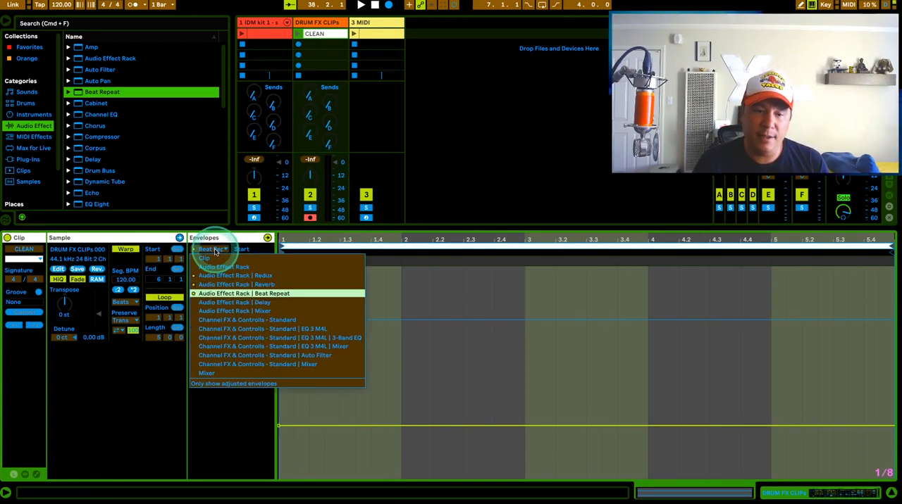
pyautogui.click(232, 302)
pyautogui.moveTo(297, 320); pyautogui.dragTo(415, 426)
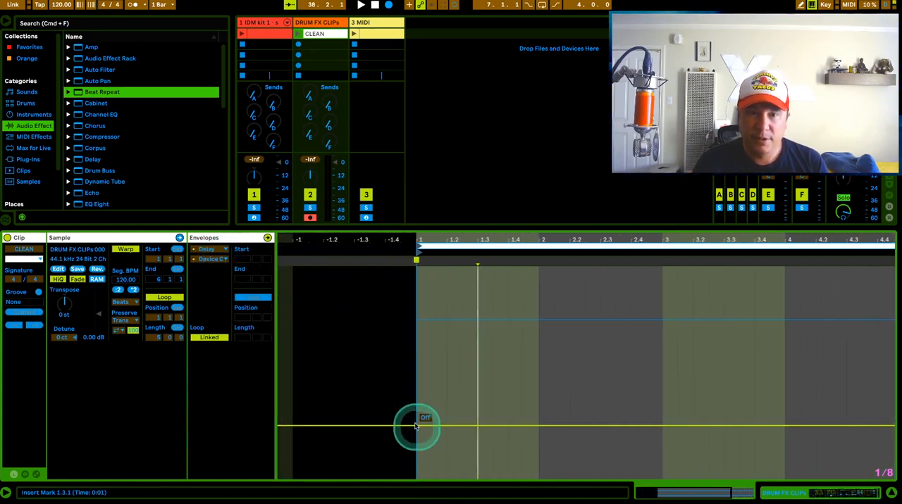
# Step: Launch the drum pattern clip and display the device chain of the DRUM FX CLIPs track
pyautogui.click(242, 34)
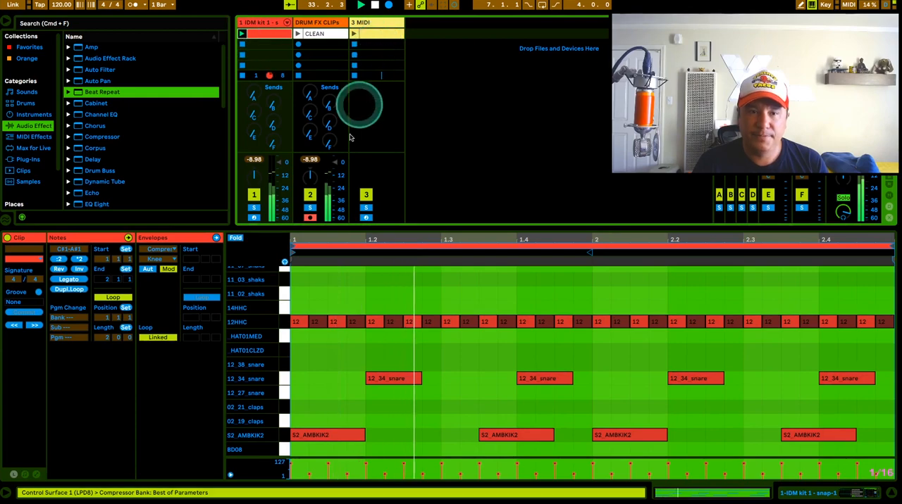
pyautogui.click(320, 34)
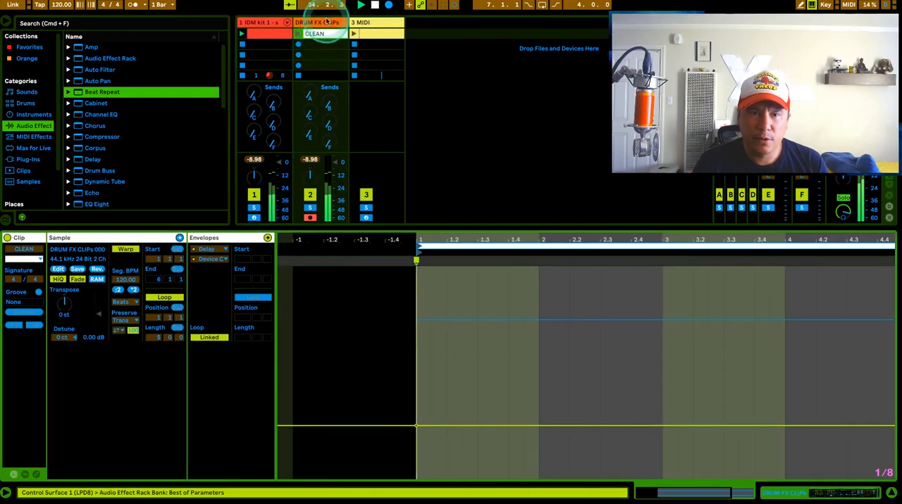
pyautogui.click(318, 22)
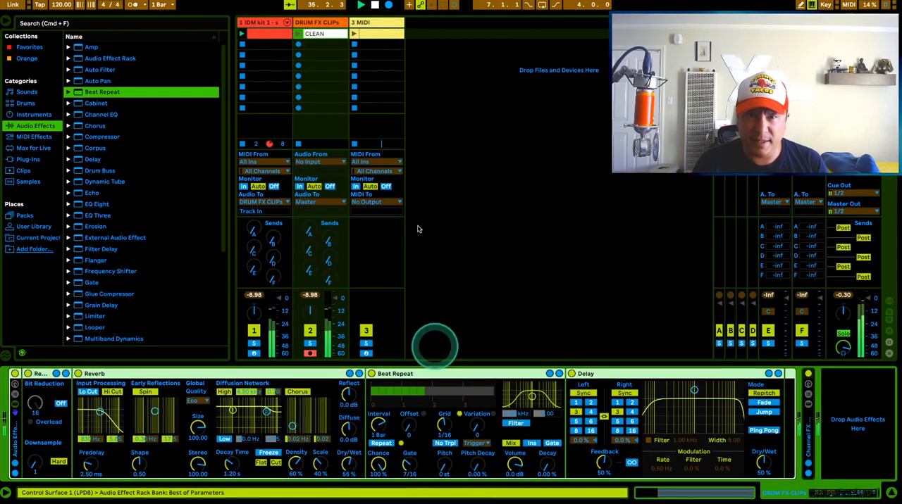
# Step: Launch the CLEAN clip and examine which rack devices have envelopes in it
pyautogui.click(298, 34)
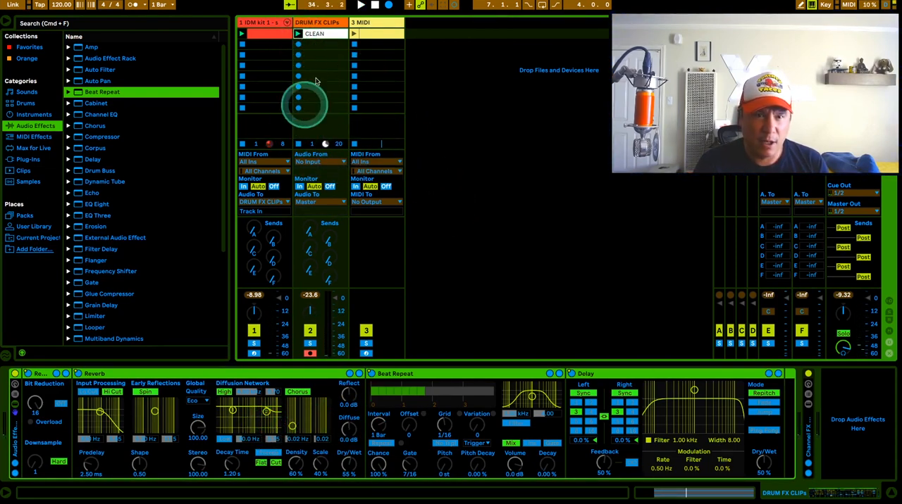
pyautogui.doubleClick(315, 33)
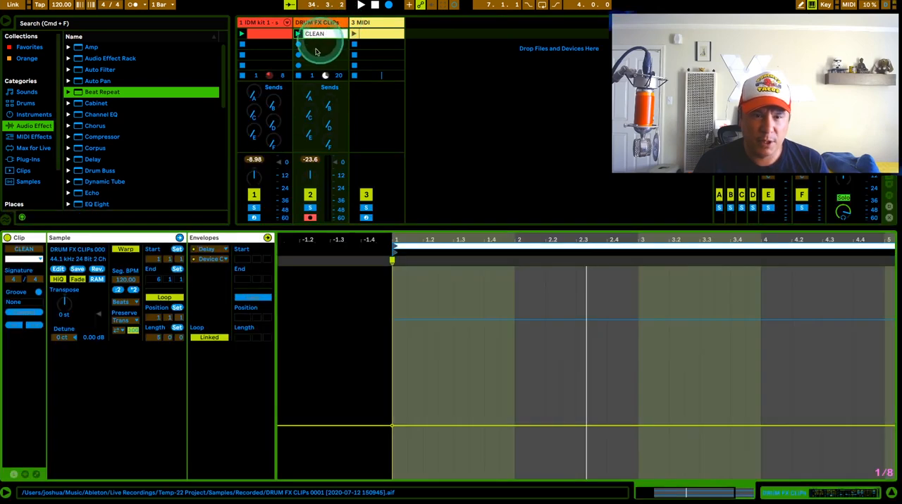
pyautogui.click(207, 250)
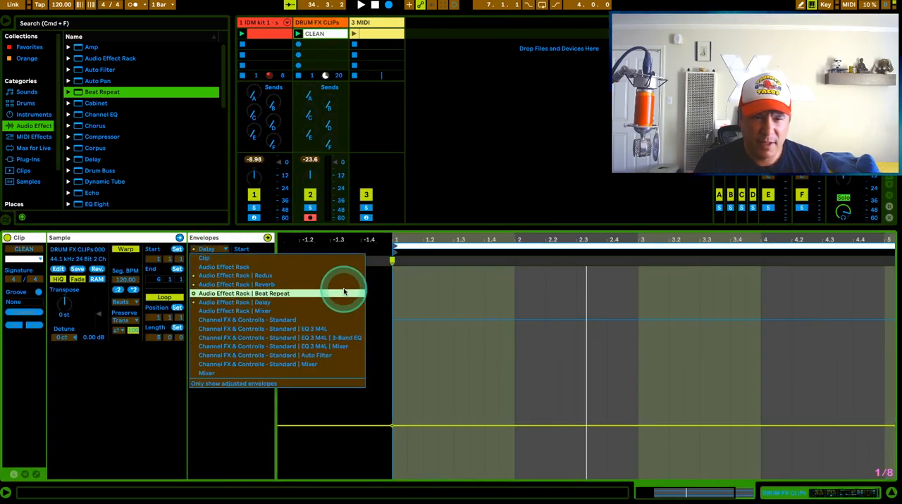
pyautogui.click(489, 331)
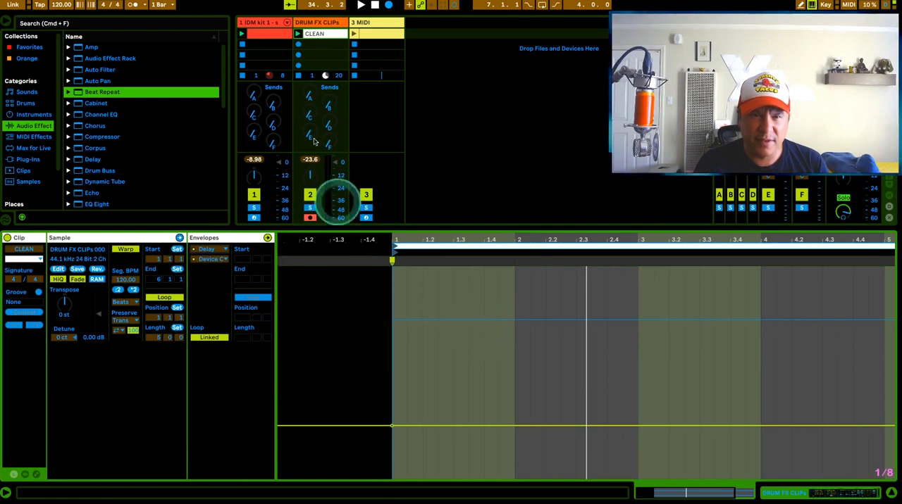
# Step: Disarm the DRUM FX CLIPs track, hide the clip detail view and set the track's monitoring to In
pyautogui.click(310, 218)
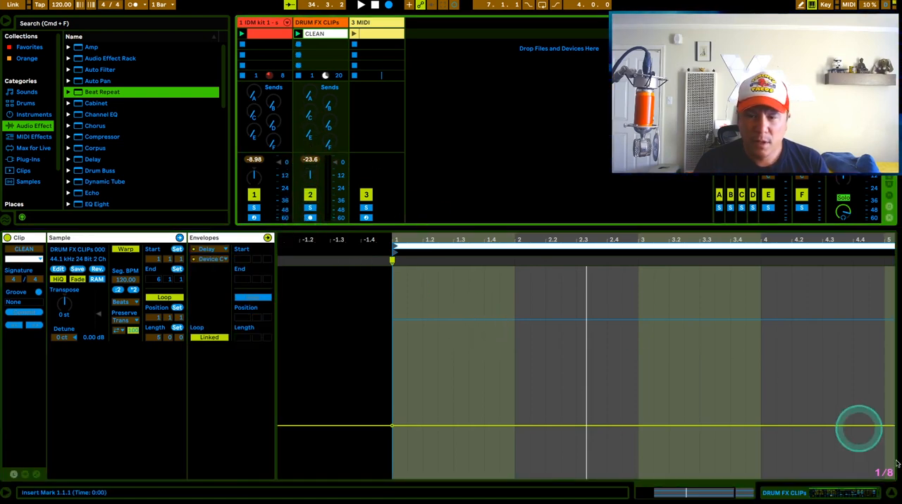
pyautogui.click(890, 493)
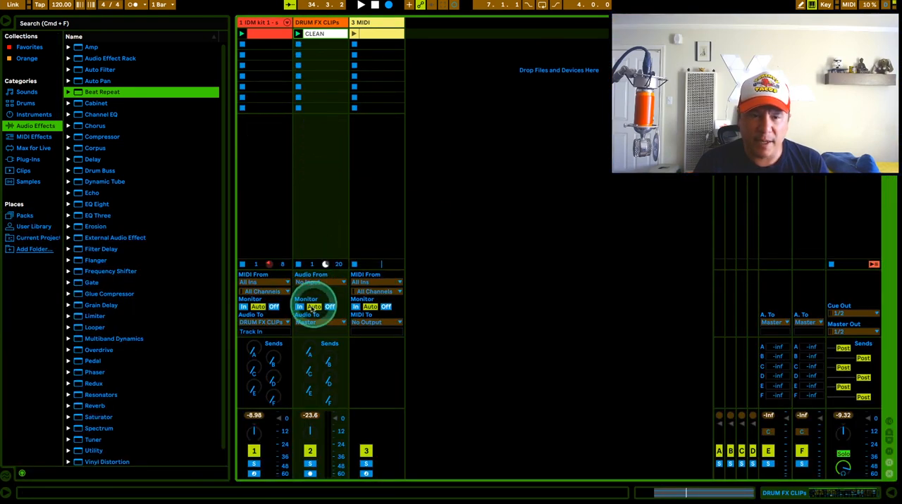
pyautogui.click(299, 306)
pyautogui.click(317, 193)
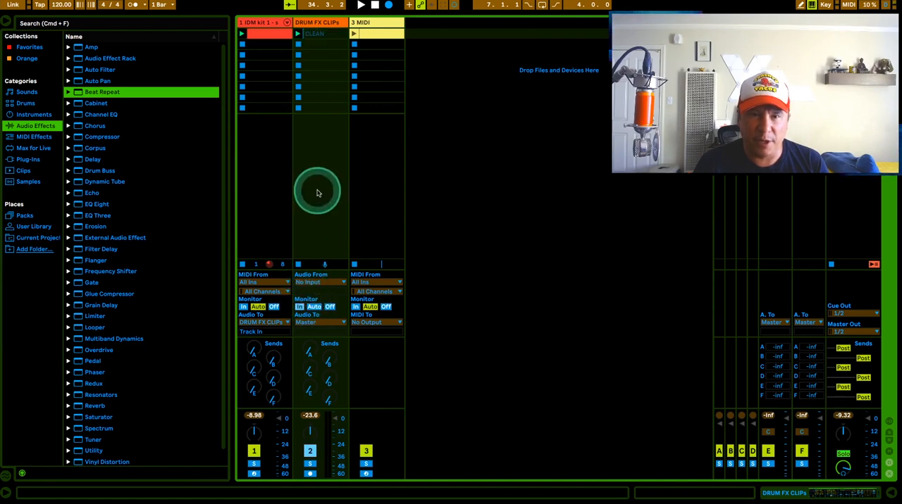
# Step: Copy the CLEAN clip into the second slot of the DRUM FX CLIPs track and name the copy Reverb On
pyautogui.click(321, 35)
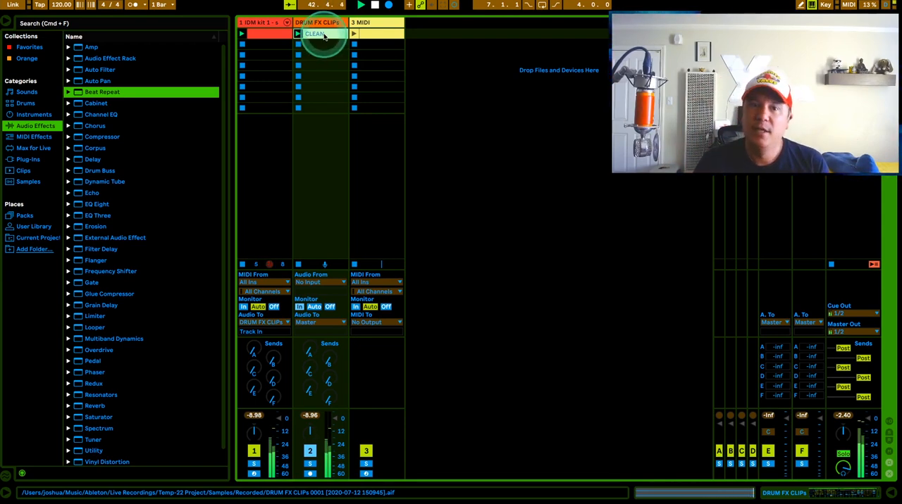
pyautogui.click(324, 35)
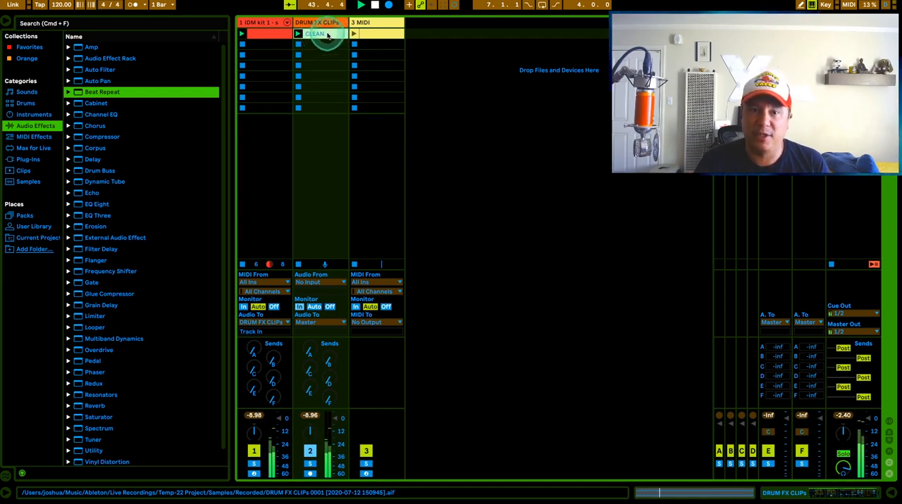
pyautogui.moveTo(329, 48); pyautogui.dragTo(315, 46)
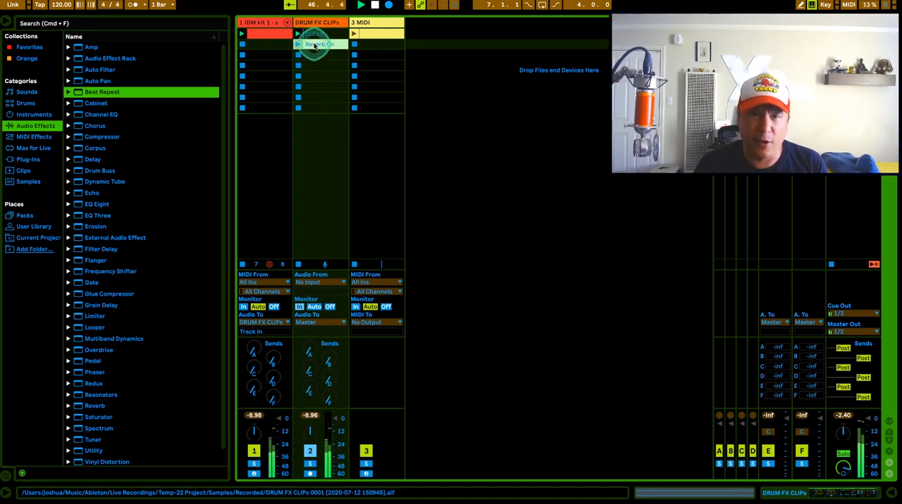
# Step: Set the Reverb's Device On envelope in the Reverb On clip to On for its full length
pyautogui.doubleClick(315, 46)
pyautogui.click(214, 252)
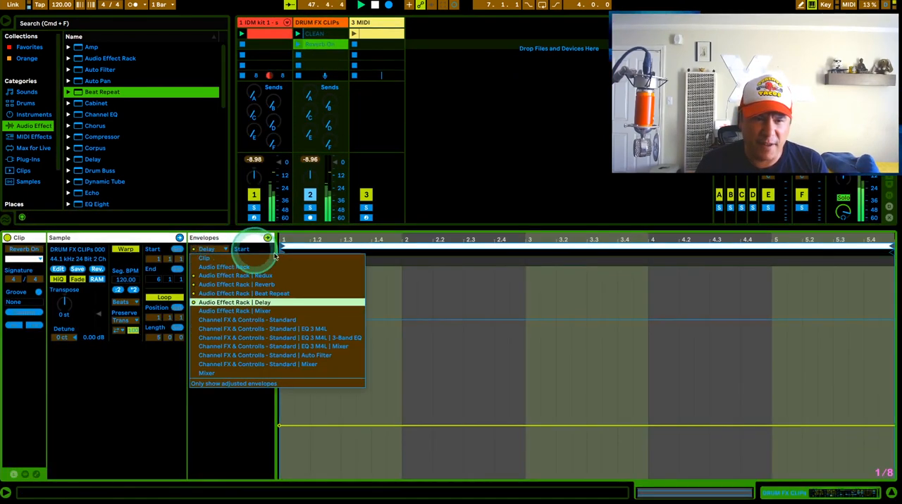
pyautogui.click(298, 285)
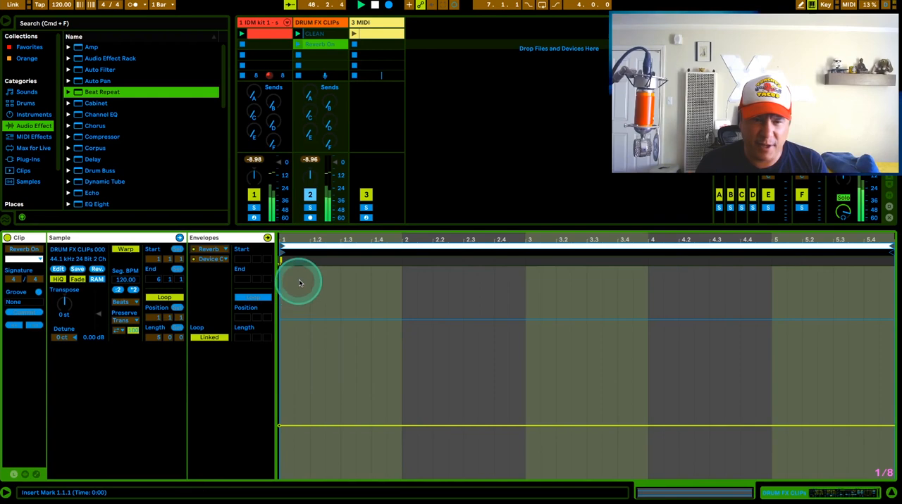
pyautogui.click(280, 423)
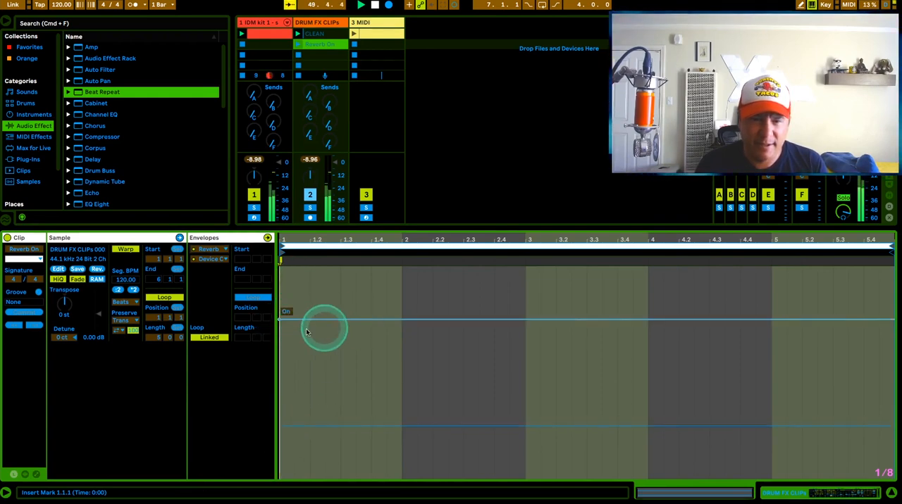
# Step: Launch the Reverb On and CLEAN clips alternately to compare the drums with and without reverb
pyautogui.click(314, 45)
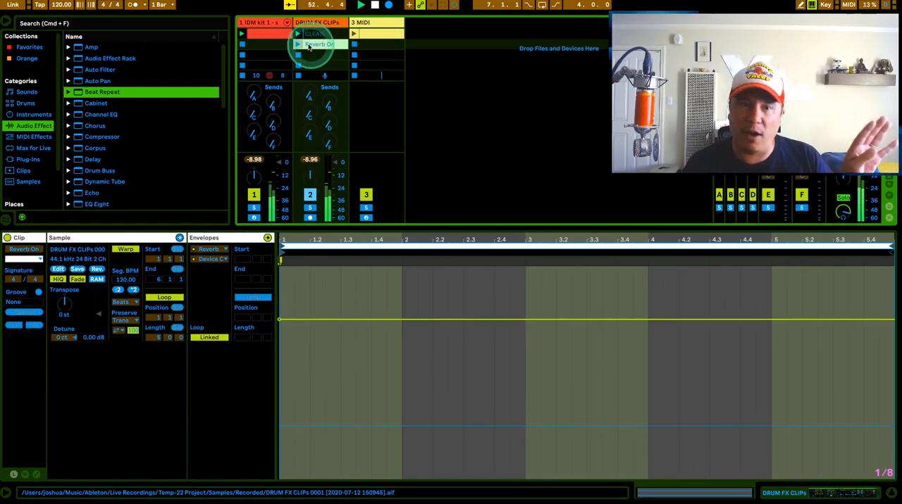
pyautogui.click(298, 47)
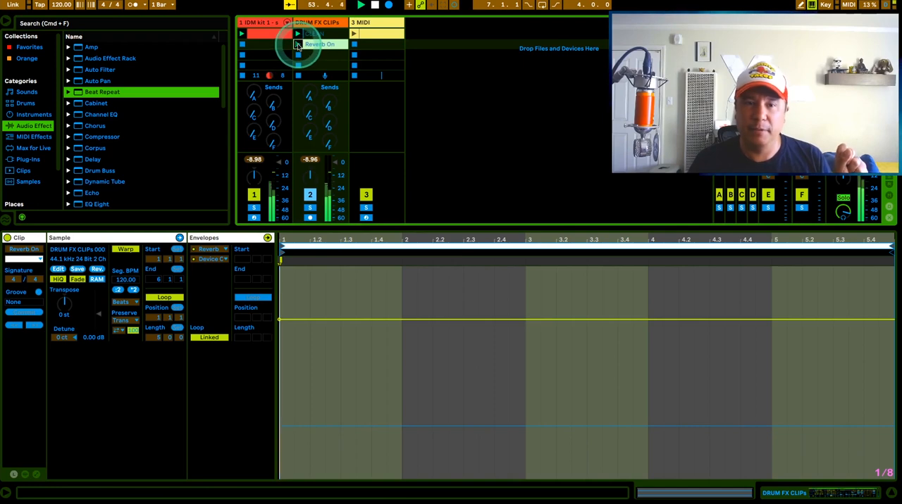
pyautogui.click(298, 35)
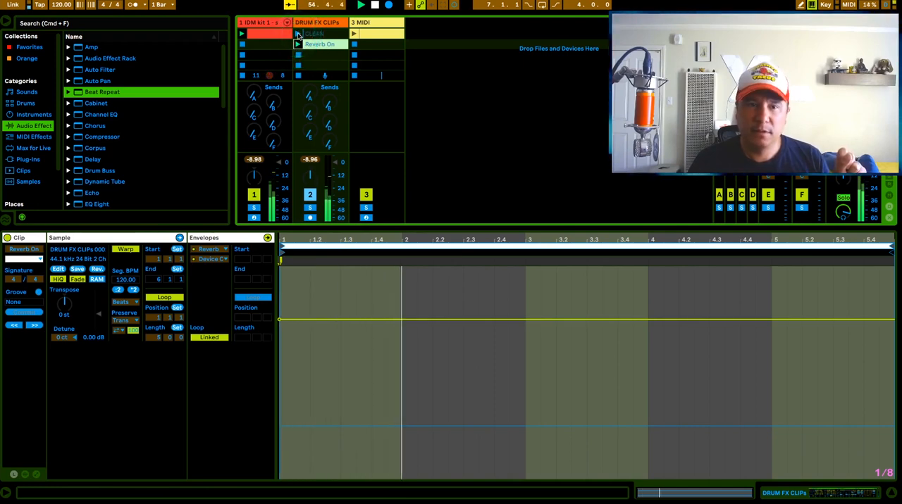
pyautogui.click(298, 35)
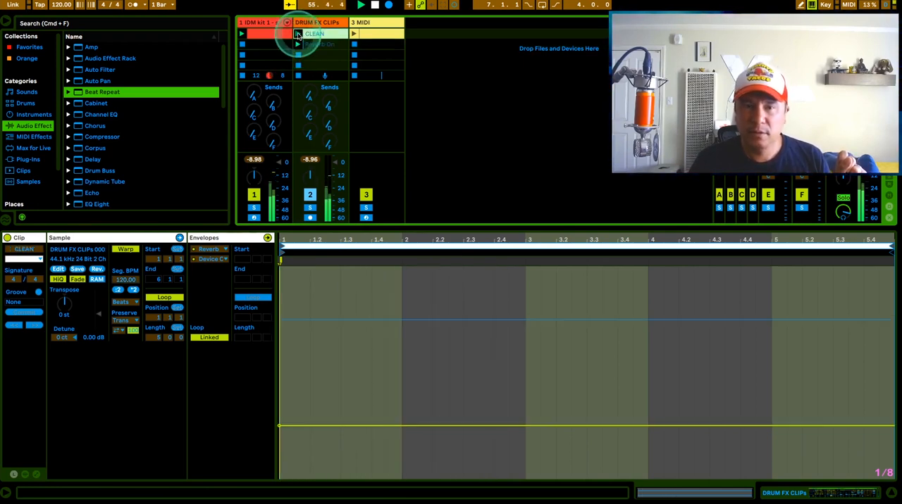
pyautogui.click(300, 45)
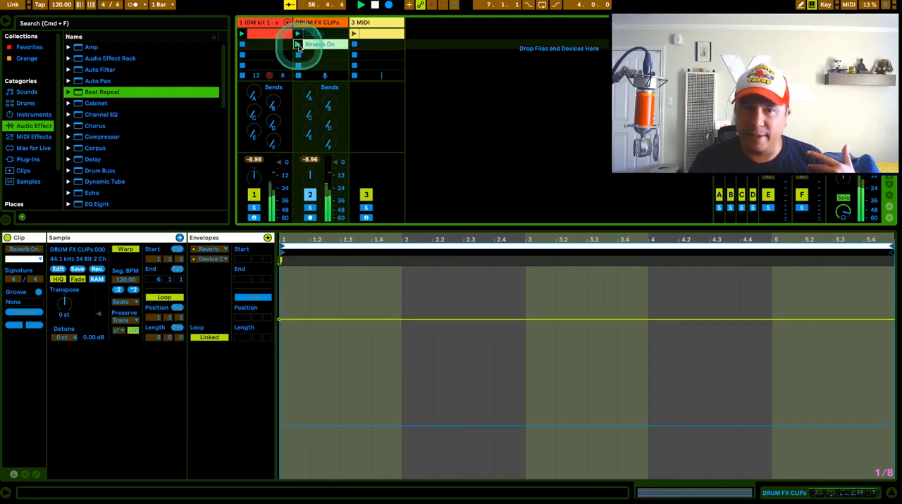
pyautogui.click(300, 35)
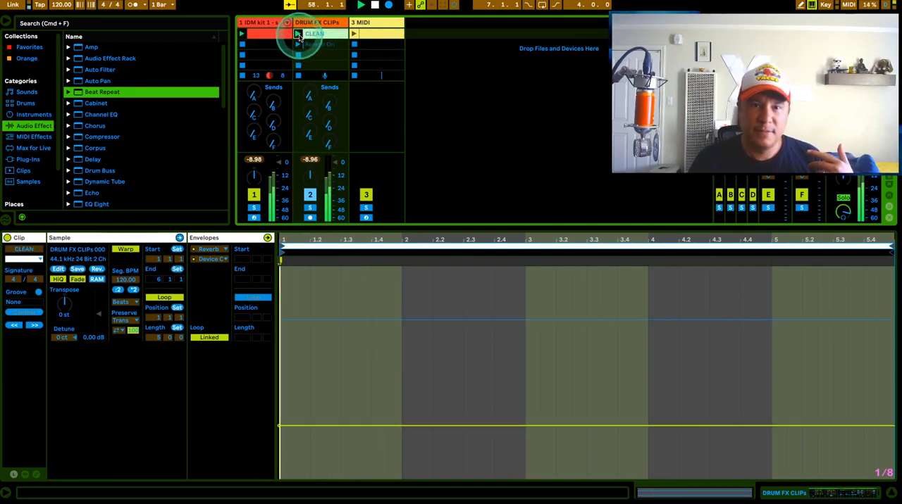
# Step: Set the global launch quantization to 1/4, launch the Reverb On clip and stop playback
pyautogui.click(160, 4)
pyautogui.click(168, 97)
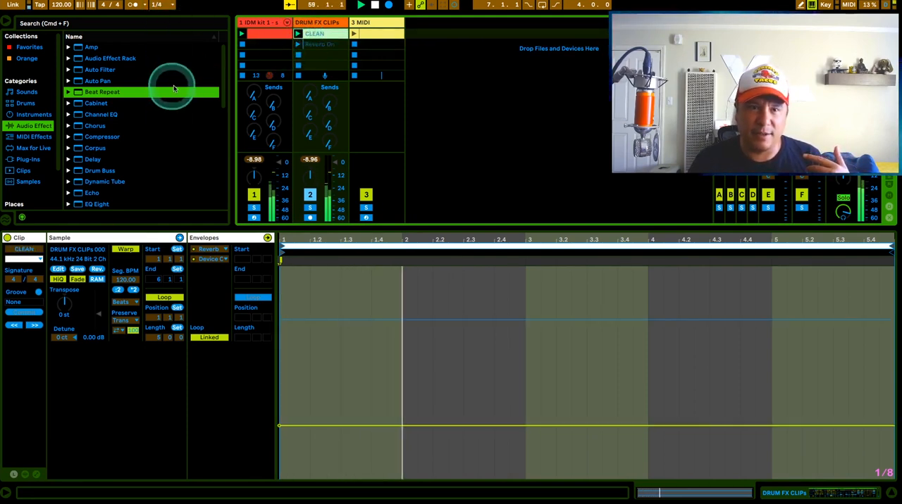
pyautogui.click(298, 45)
pyautogui.click(298, 45)
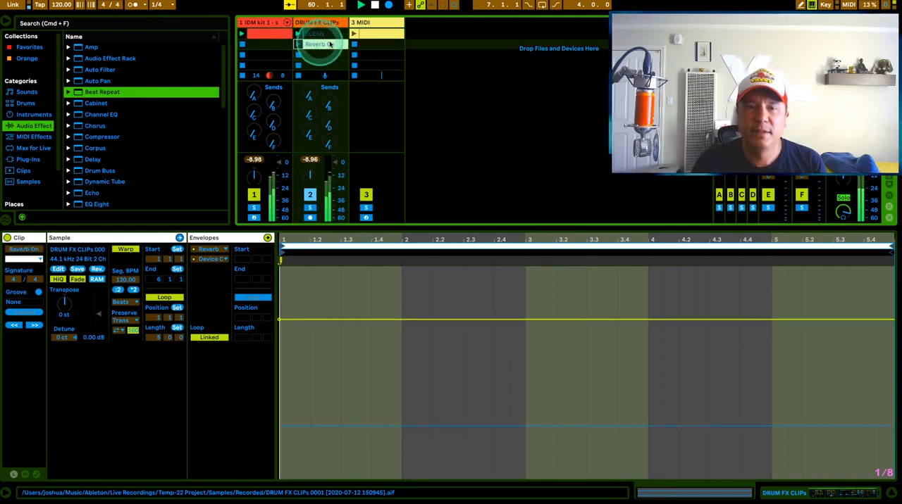
pyautogui.press('space')
# Step: Copy the CLEAN clip into the third slot of the DRUM FX CLIPs track and rename the copy Delay on
pyautogui.click(323, 36)
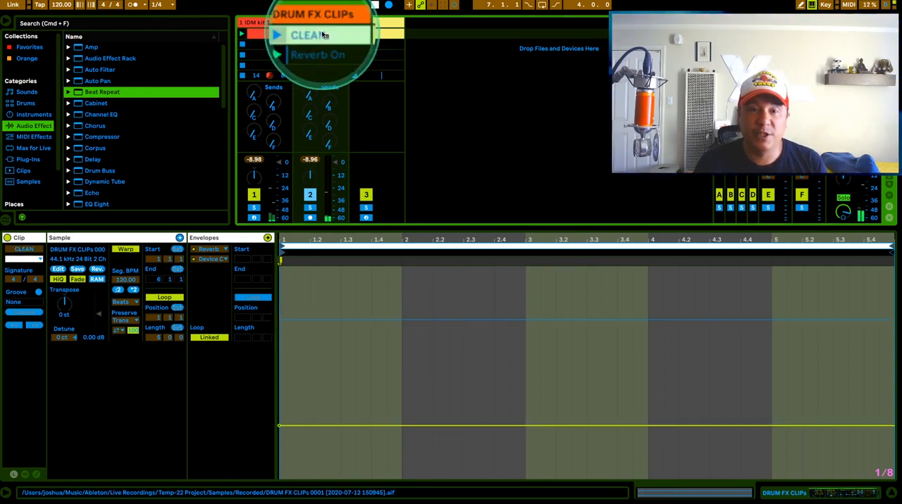
pyautogui.rightClick(320, 34)
pyautogui.click(319, 34)
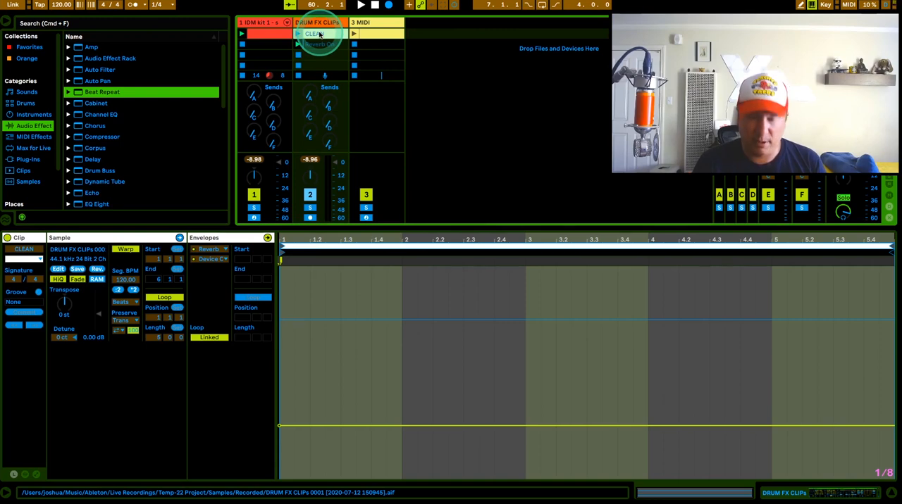
pyautogui.moveTo(319, 35); pyautogui.dragTo(318, 57)
pyautogui.press('super+r')
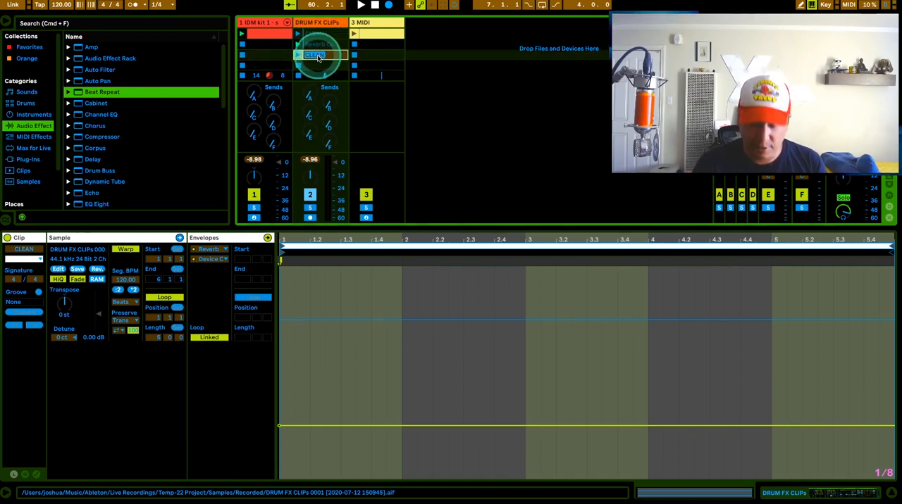
pyautogui.write('Delay on')
pyautogui.press('Return')
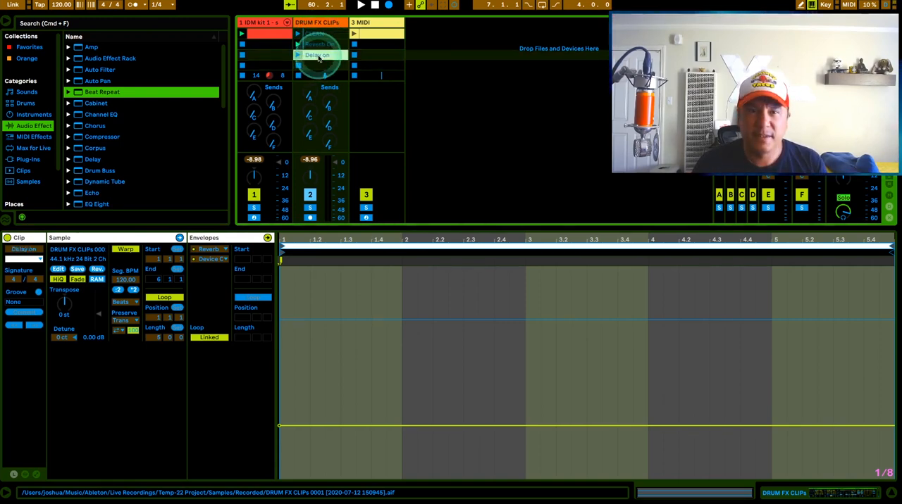
# Step: Set the Delay's Device On envelope in the Delay on clip to On throughout
pyautogui.click(208, 249)
pyautogui.click(272, 302)
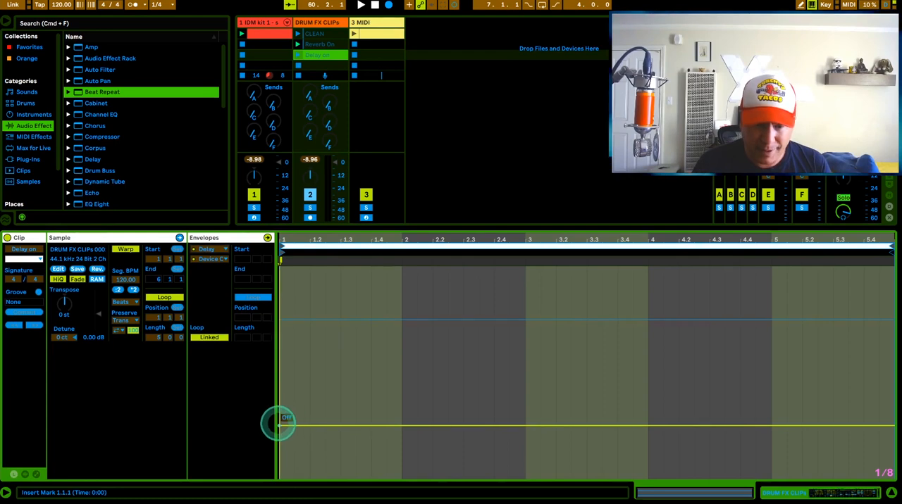
pyautogui.click(277, 426)
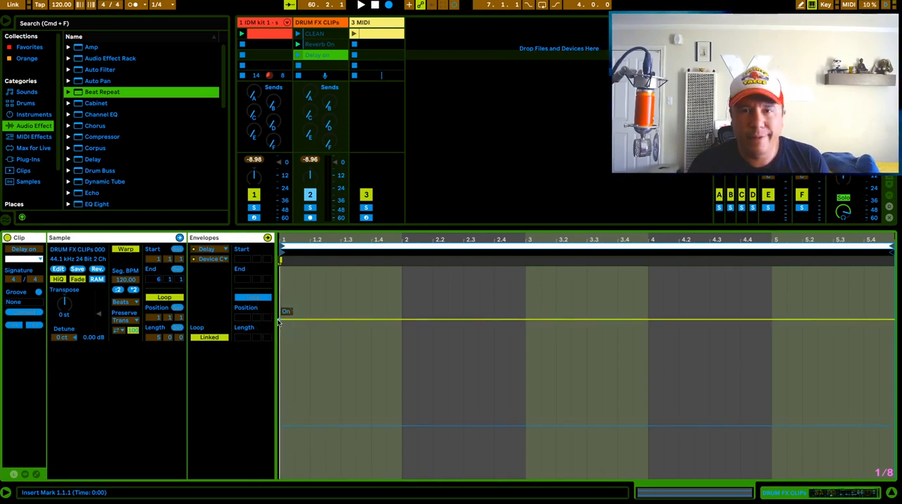
# Step: Enlarge the session area and copy the CLEAN clip into the track's fourth slot, naming it Beat Repeat
pyautogui.scroll(-1, 317, 62)
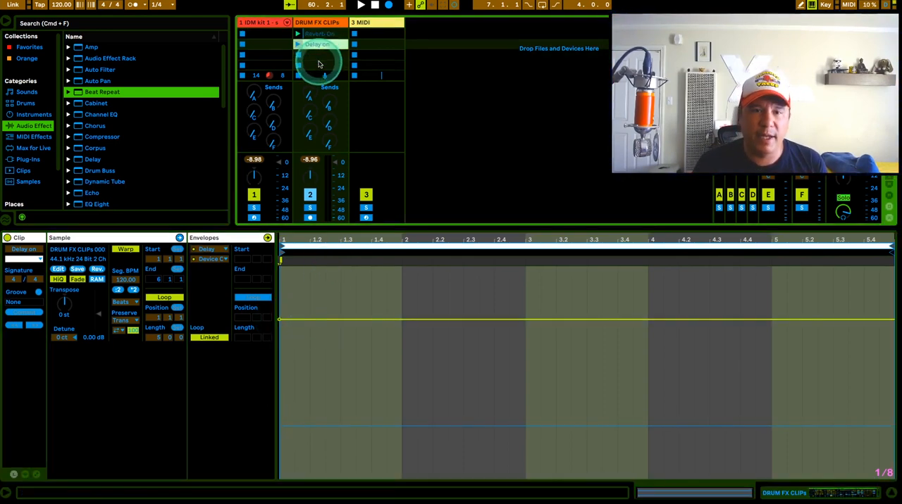
pyautogui.moveTo(364, 227); pyautogui.dragTo(367, 311)
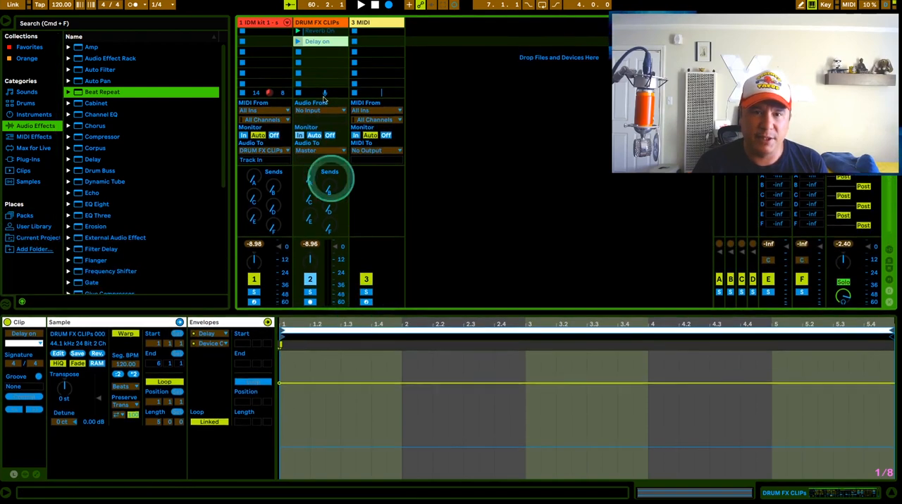
pyautogui.scroll(1, 314, 53)
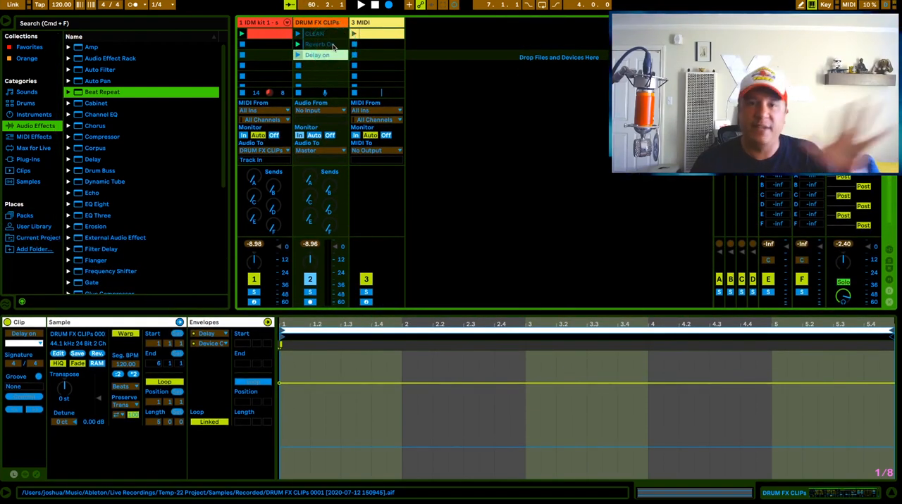
pyautogui.moveTo(323, 34); pyautogui.dragTo(319, 65)
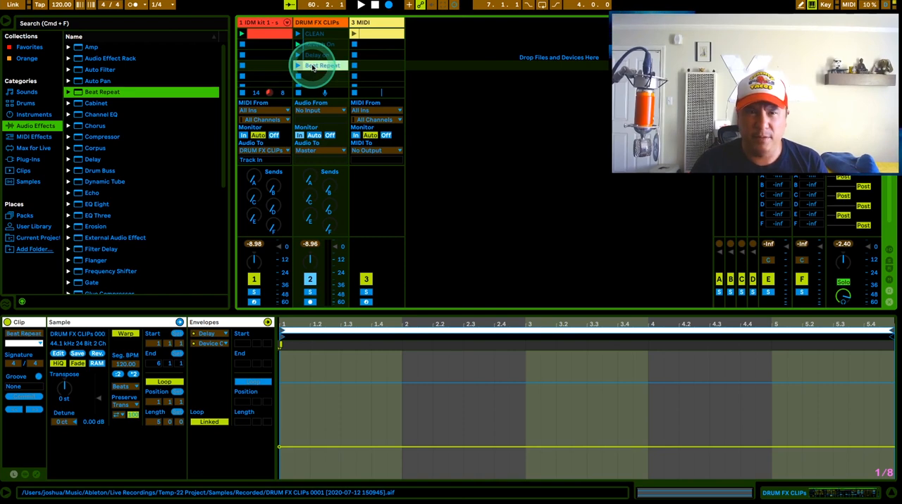
# Step: Set Beat Repeat's Device On envelope in the Beat Repeat clip to On across the full clip
pyautogui.doubleClick(313, 67)
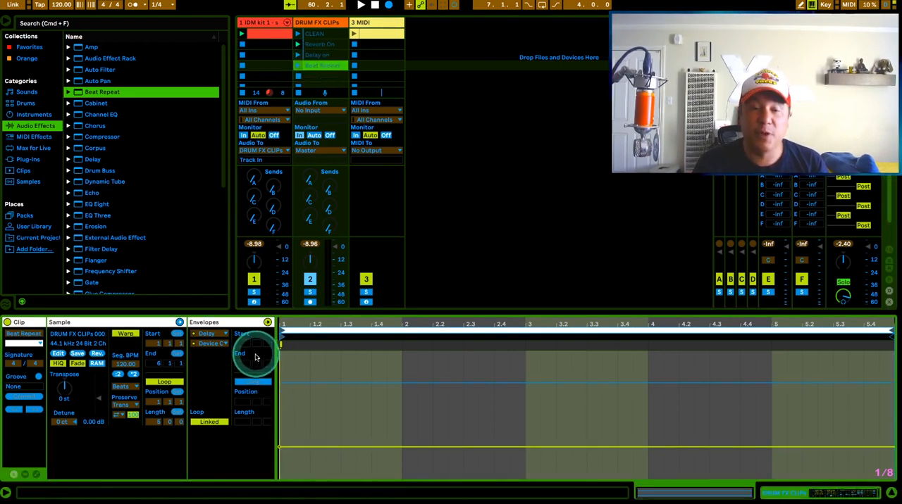
pyautogui.click(210, 333)
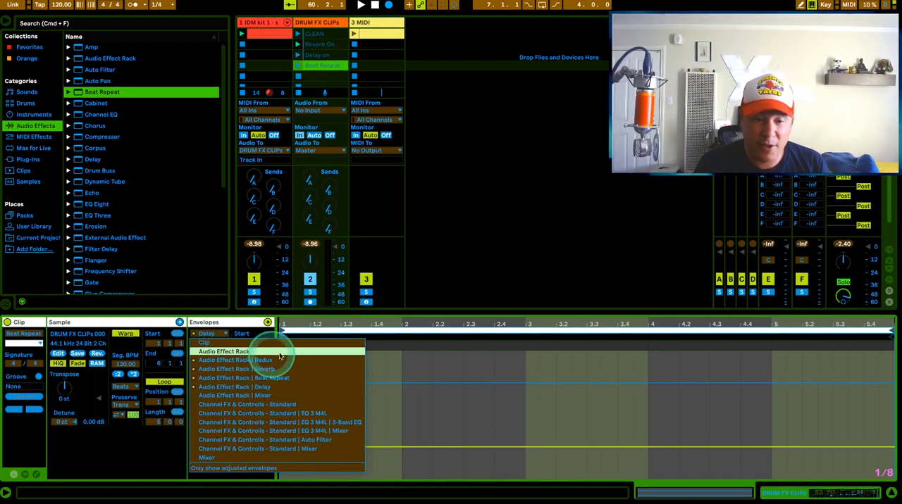
pyautogui.click(272, 378)
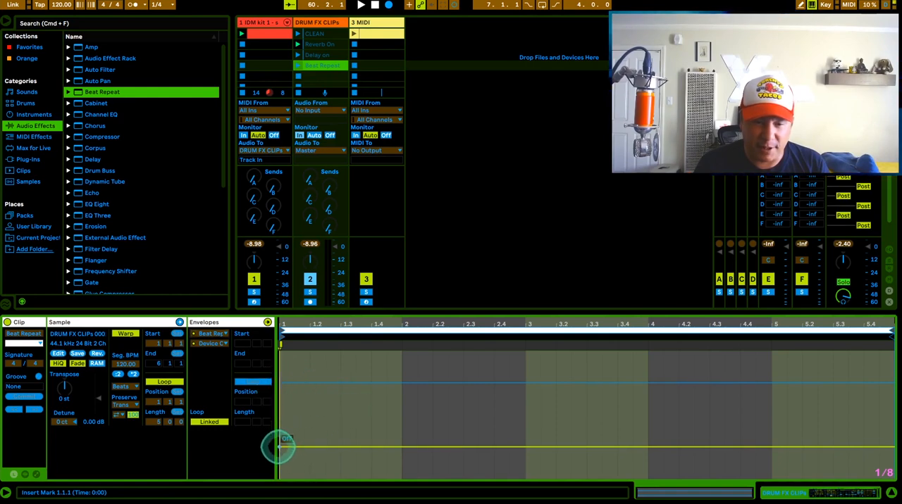
pyautogui.click(279, 445)
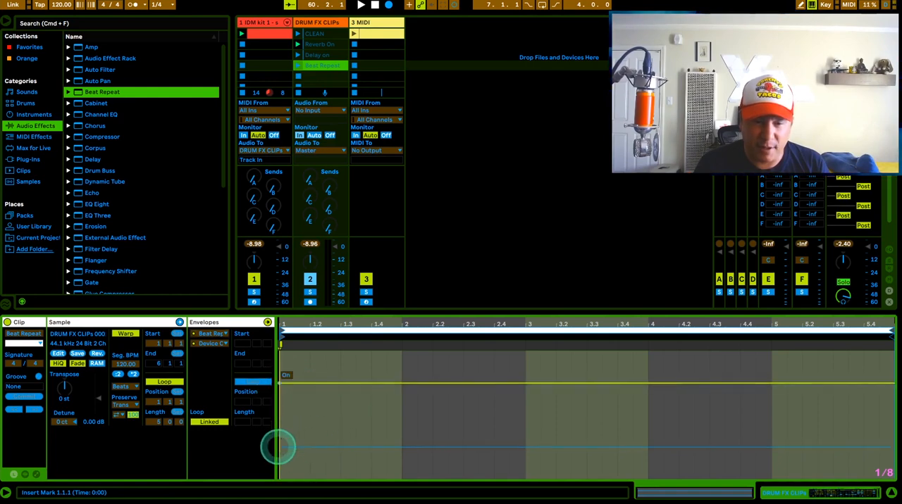
# Step: Copy the CLEAN clip into the fifth slot of the DRUM FX CLIPs track and rename the copy Redux
pyautogui.click(325, 65)
pyautogui.moveTo(319, 34); pyautogui.dragTo(325, 66)
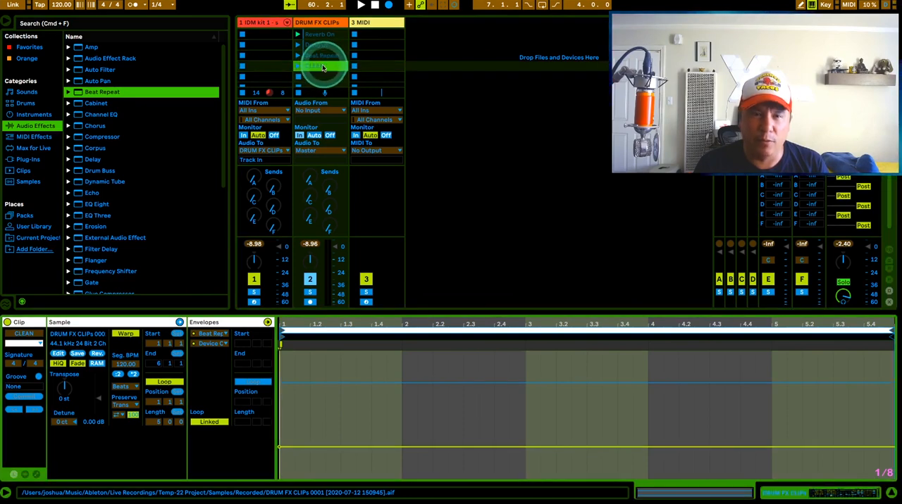
pyautogui.click(321, 67)
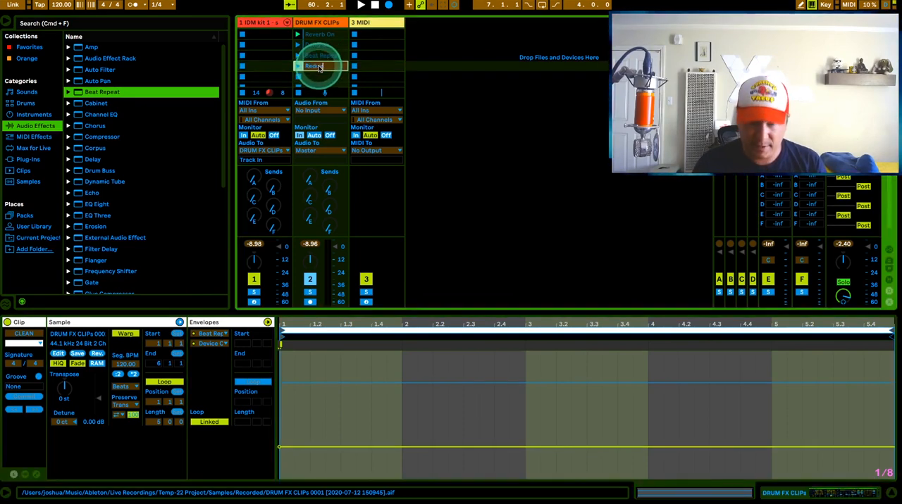
pyautogui.press('Return')
# Step: Set Redux's Device On envelope in the Redux clip to On across the full clip
pyautogui.click(197, 366)
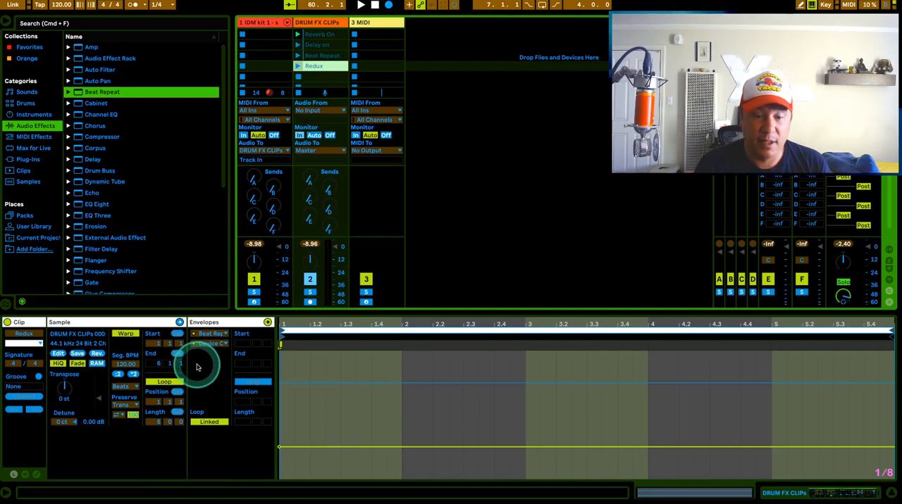
pyautogui.click(214, 335)
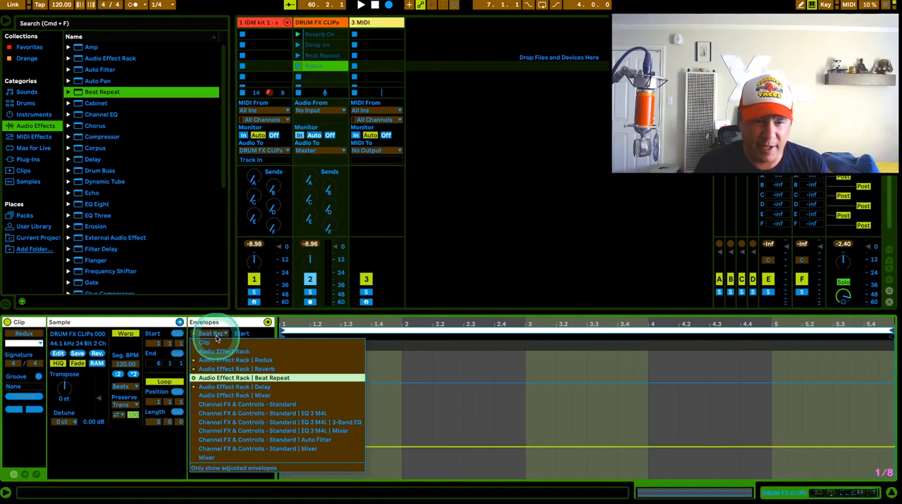
pyautogui.click(248, 360)
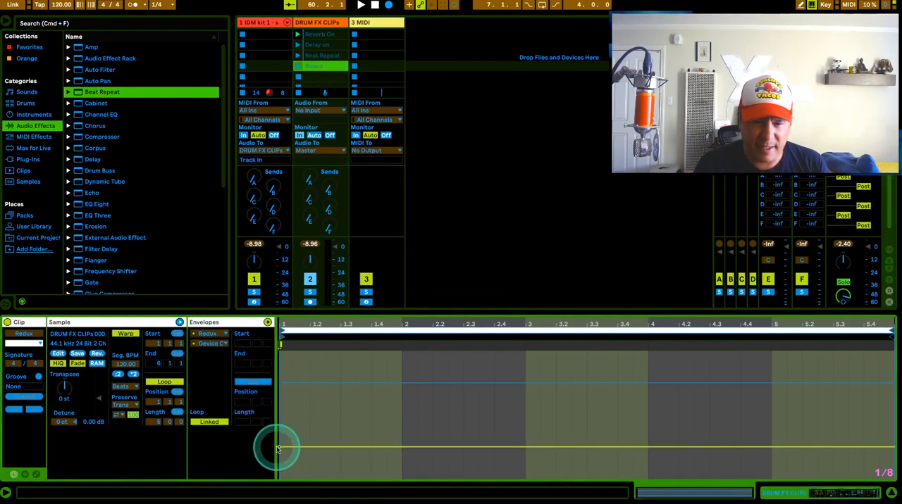
pyautogui.moveTo(278, 448); pyautogui.dragTo(279, 385)
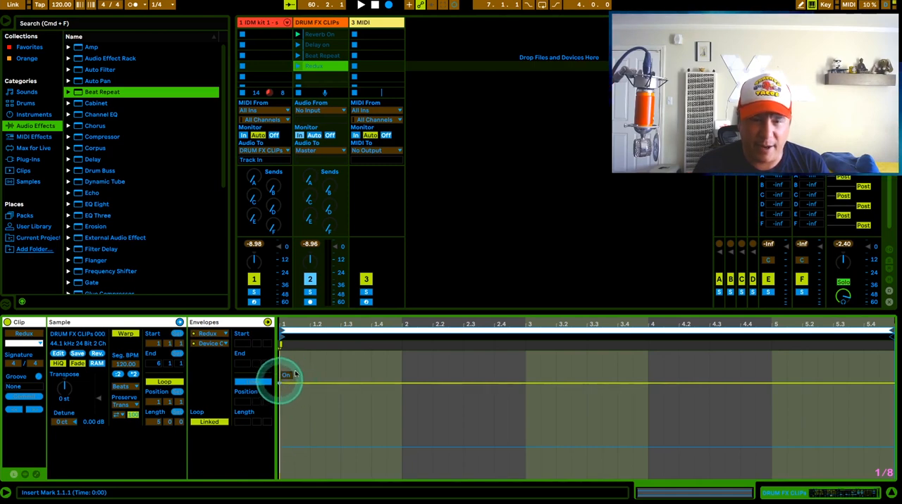
pyautogui.click(456, 155)
pyautogui.scroll(1, 303, 87)
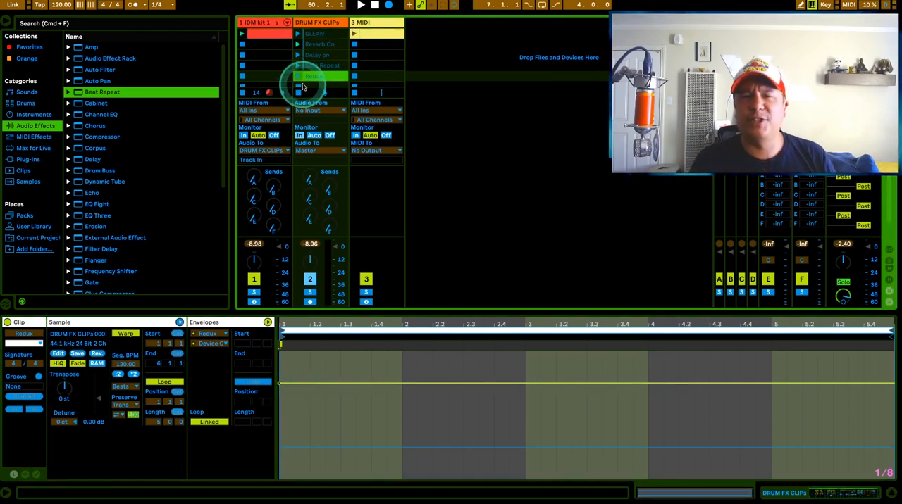
# Step: Launch the CLEAN, Reverb On, Delay on, Beat Repeat and Redux clips in turn to hear each effect on the drums
pyautogui.click(259, 34)
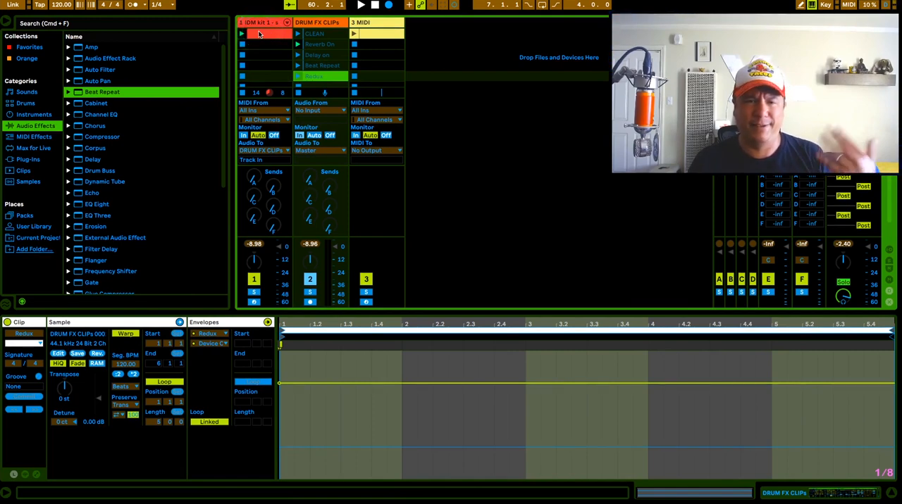
pyautogui.click(298, 34)
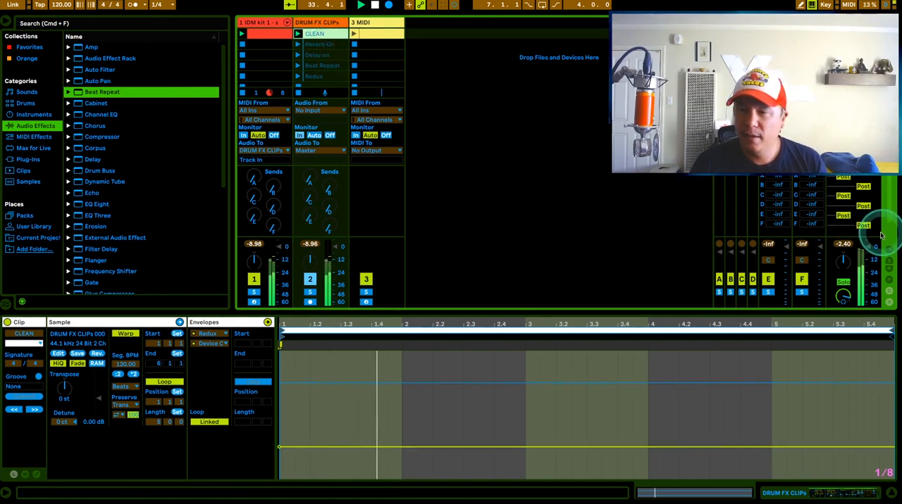
pyautogui.click(298, 45)
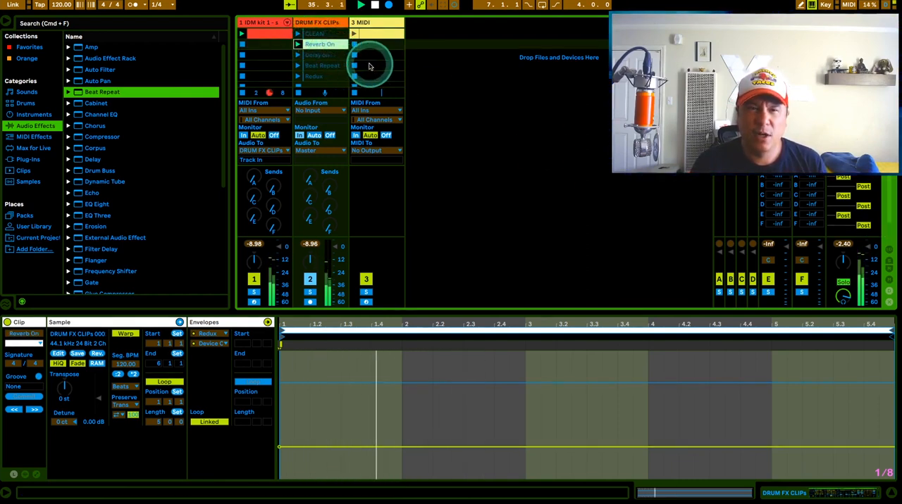
pyautogui.click(297, 56)
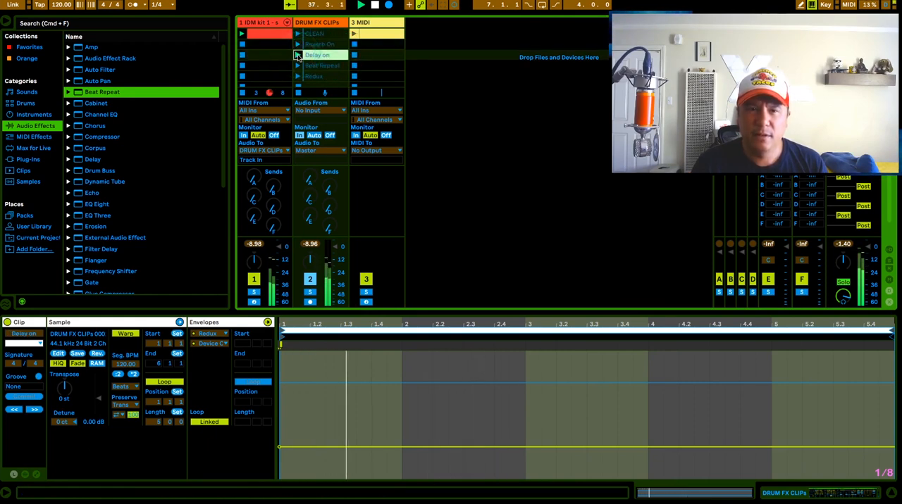
pyautogui.click(298, 65)
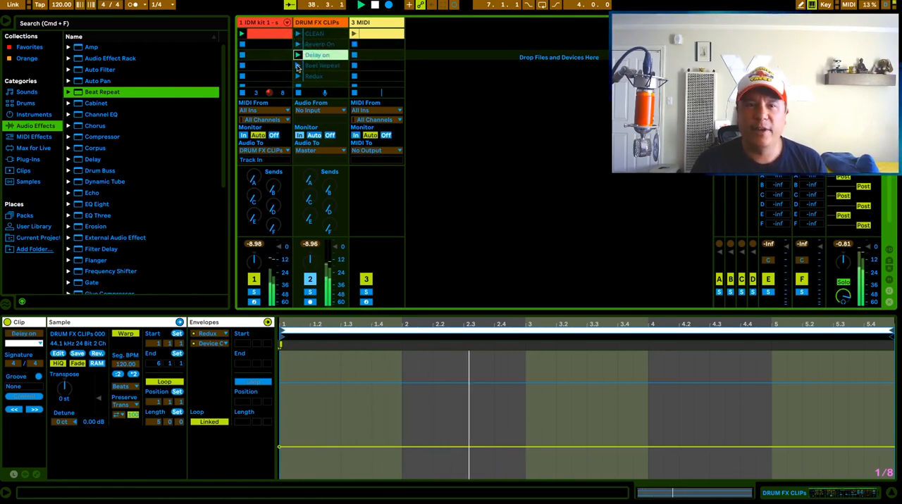
pyautogui.click(298, 66)
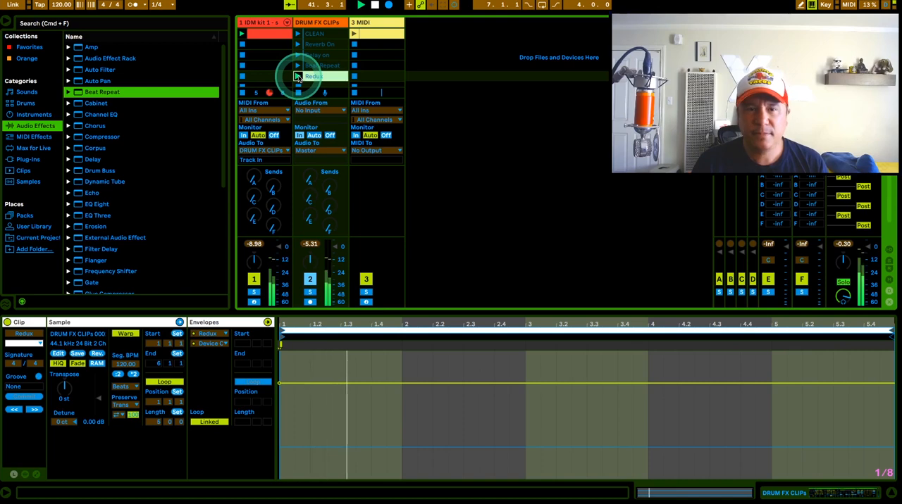
pyautogui.click(323, 35)
pyautogui.click(295, 76)
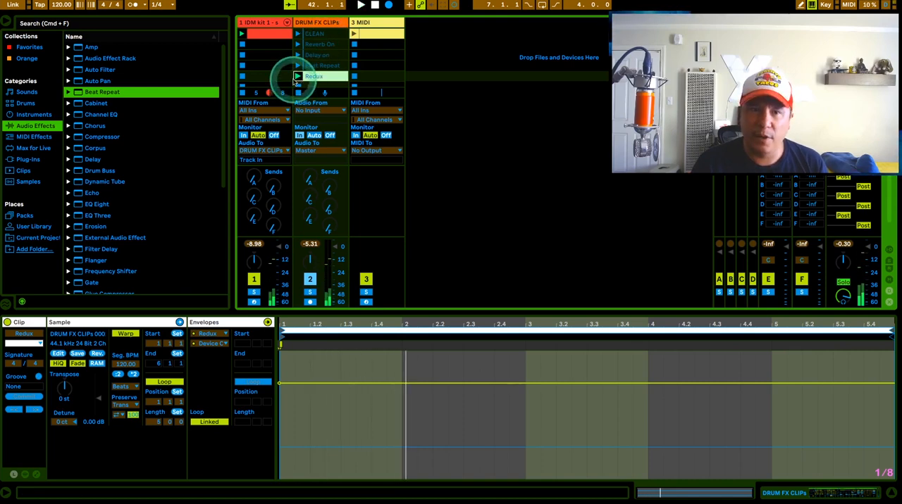
# Step: Show the DRUM FX CLIPs track's devices and raise Redux's Downsample to 13 during playback
pyautogui.click(319, 22)
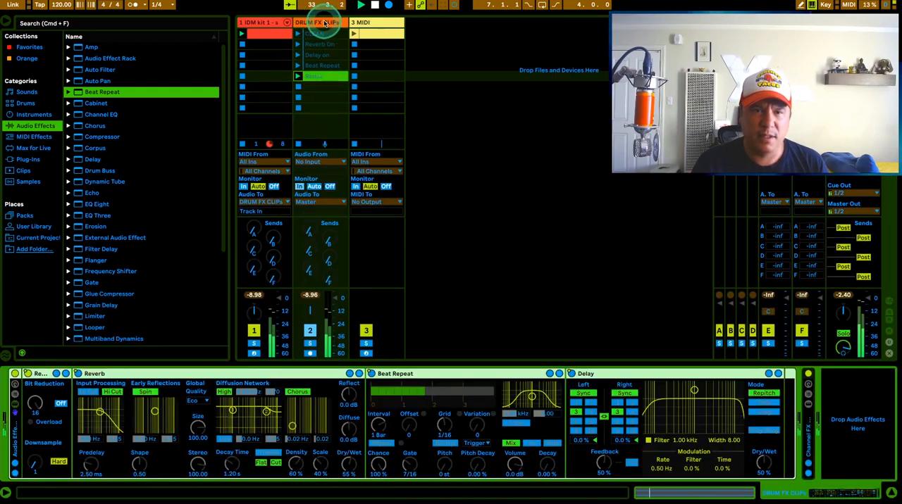
pyautogui.click(266, 401)
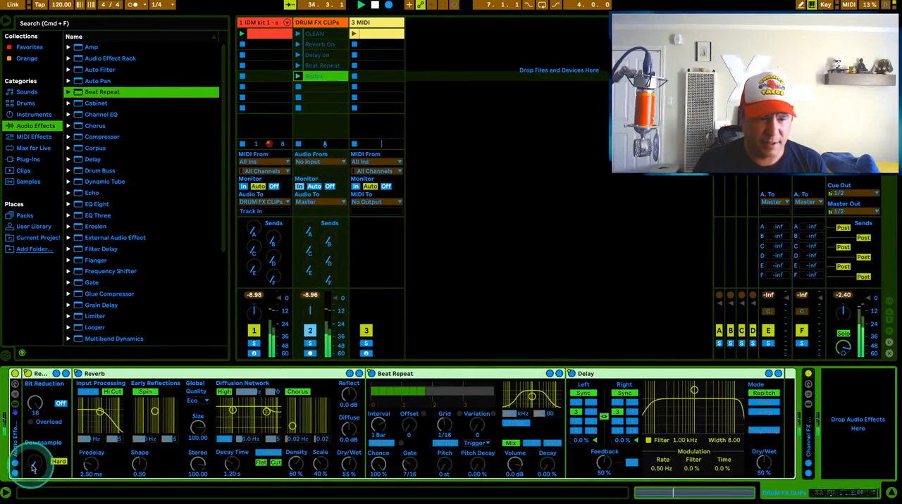
pyautogui.moveTo(33, 465); pyautogui.dragTo(34, 451)
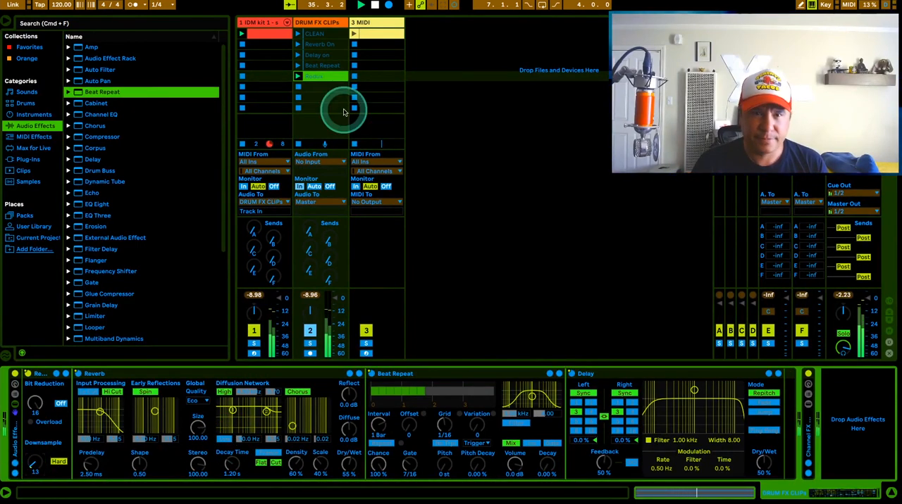
# Step: Audition the effect clips again from CLEAN to Redux while checking which rack devices switch on
pyautogui.click(297, 33)
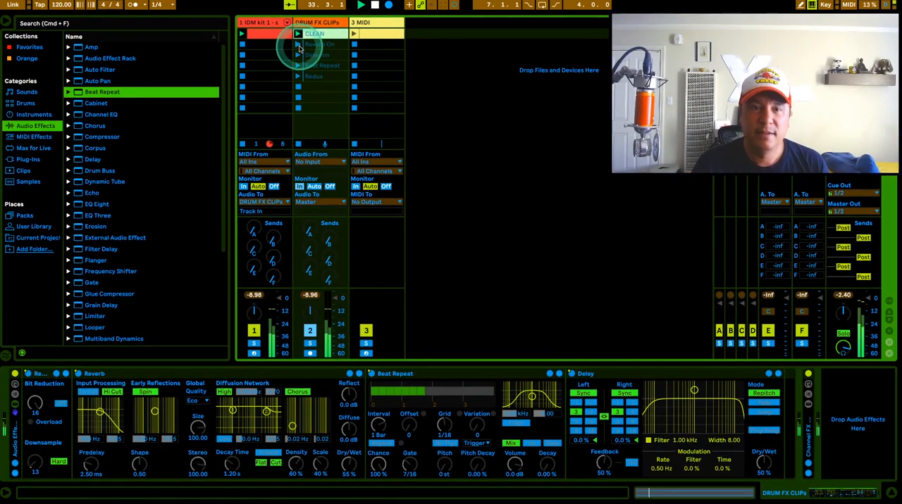
pyautogui.click(298, 45)
pyautogui.click(298, 54)
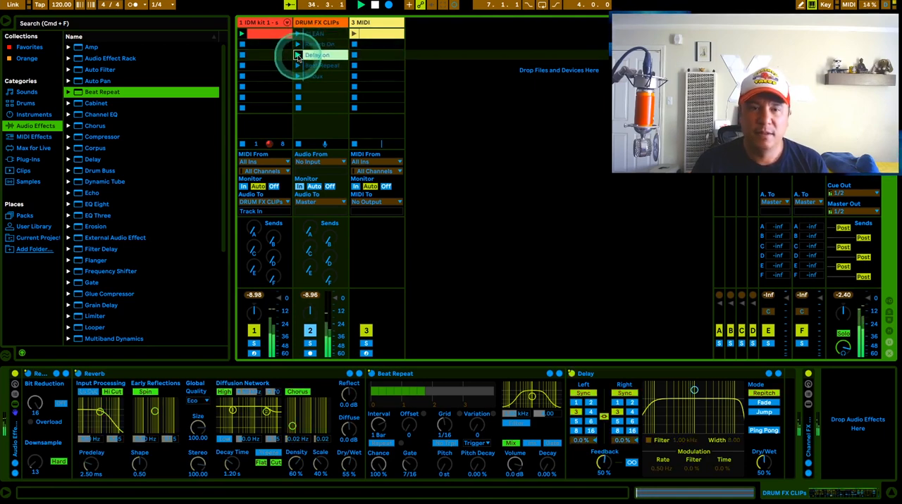
pyautogui.click(298, 65)
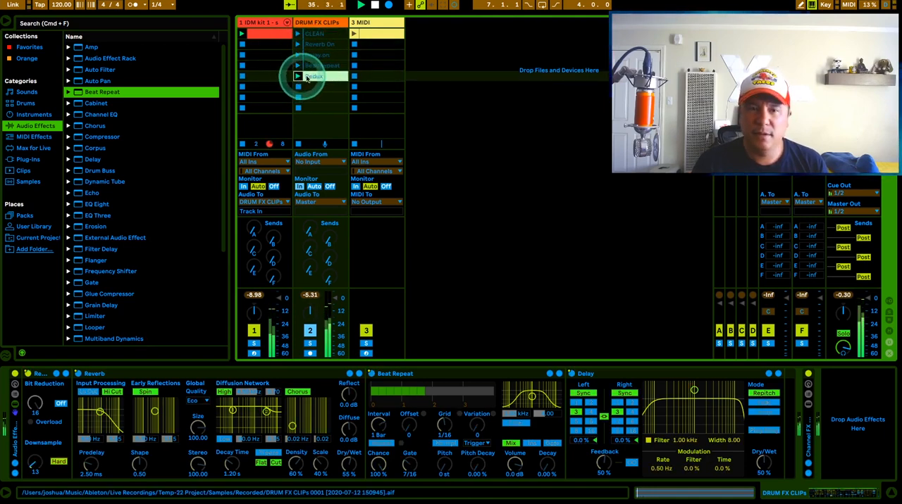
# Step: Select all five DRUM FX CLIPs clips, show their launch settings, and set the first follow action to the asterisk (random clip) option
pyautogui.click(316, 33)
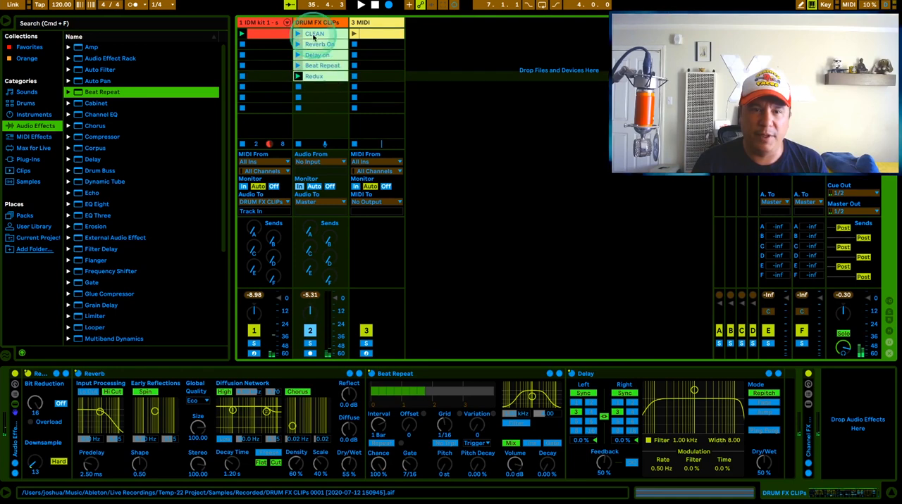
pyautogui.doubleClick(318, 34)
pyautogui.keyDown('shift'); pyautogui.click(316, 76); pyautogui.keyUp('shift')
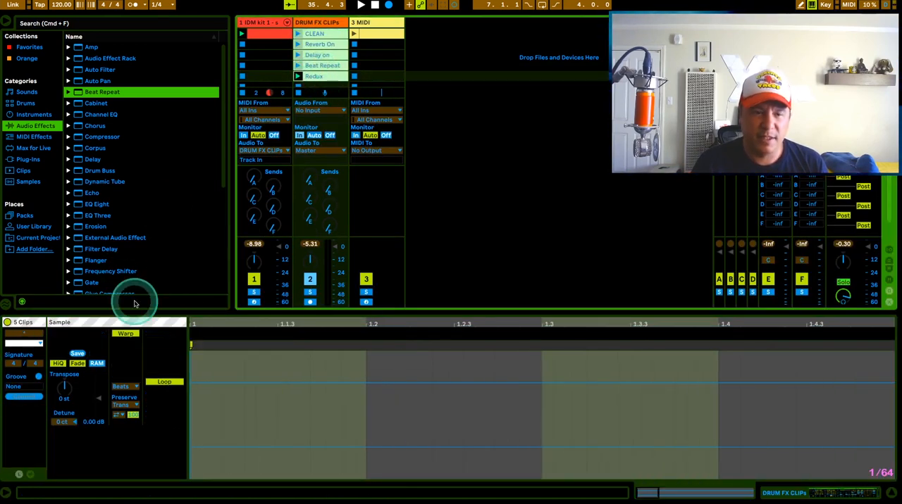
pyautogui.click(19, 474)
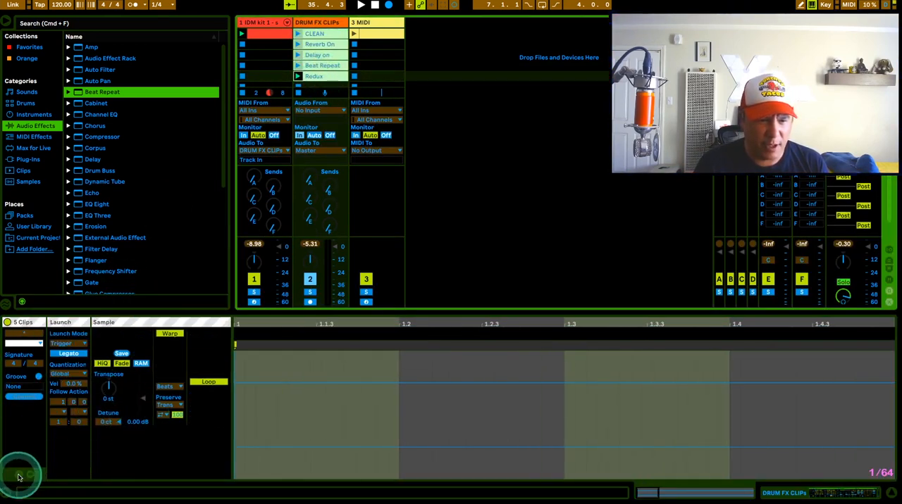
pyautogui.click(63, 411)
pyautogui.click(79, 485)
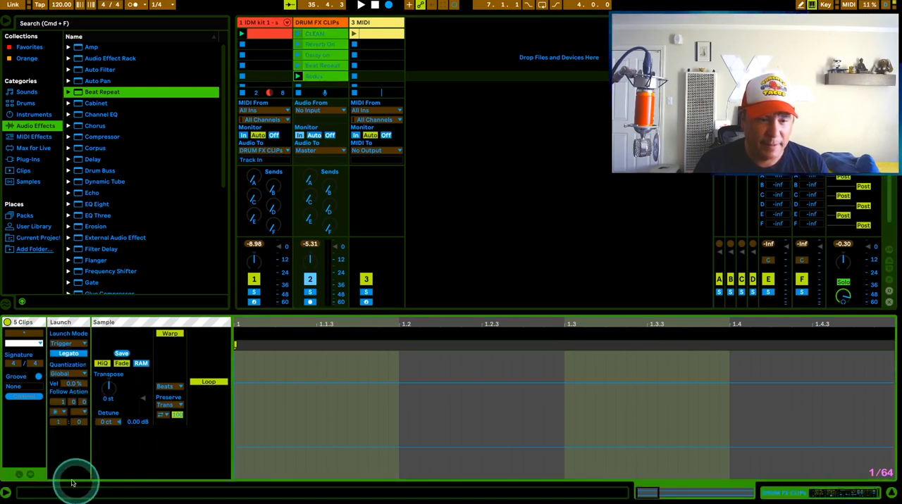
pyautogui.click(493, 167)
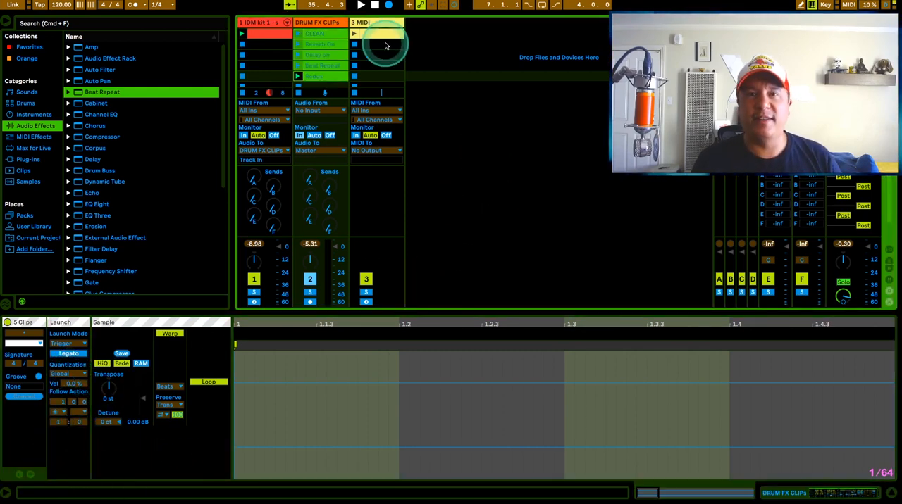
pyautogui.click(419, 64)
# Step: Launch the CLEAN clip and listen to how its follow action picks the next effect clip
pyautogui.click(316, 54)
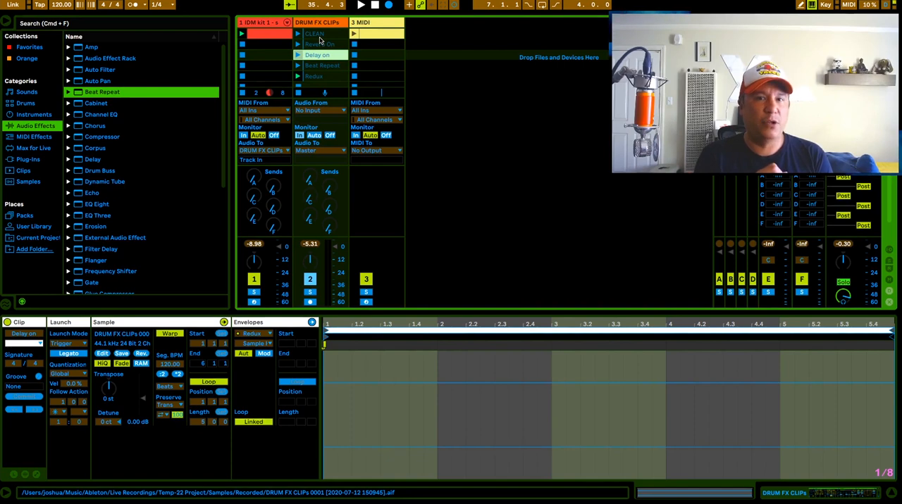
pyautogui.click(315, 34)
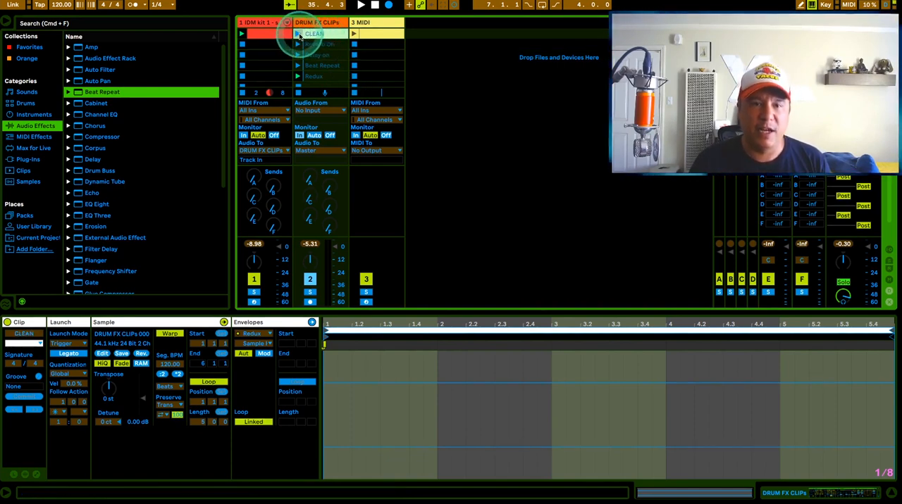
pyautogui.click(298, 34)
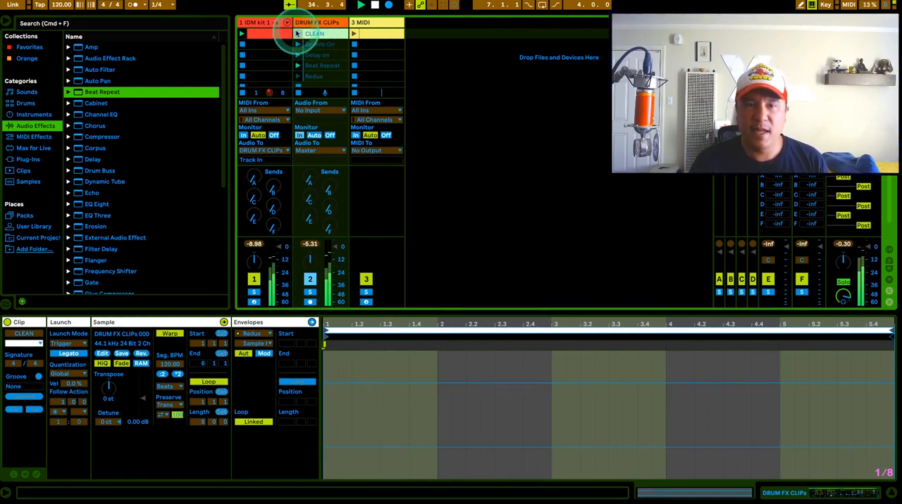
pyautogui.click(336, 33)
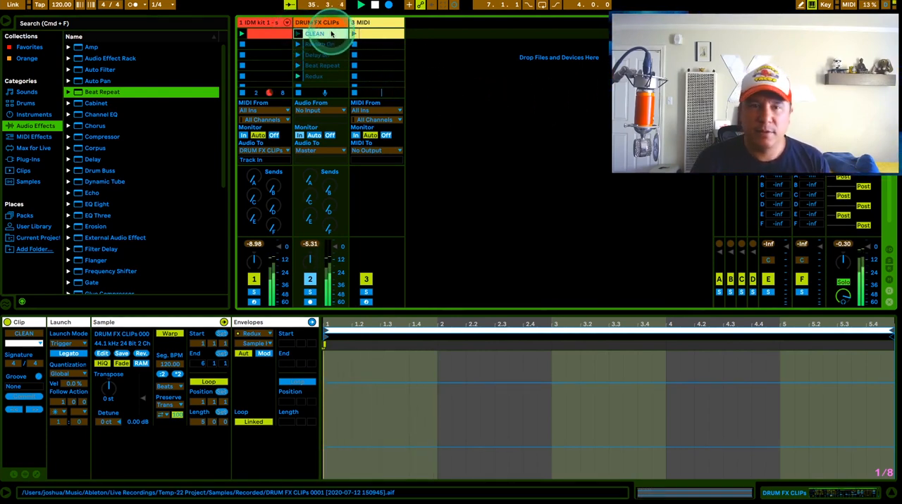
pyautogui.click(318, 36)
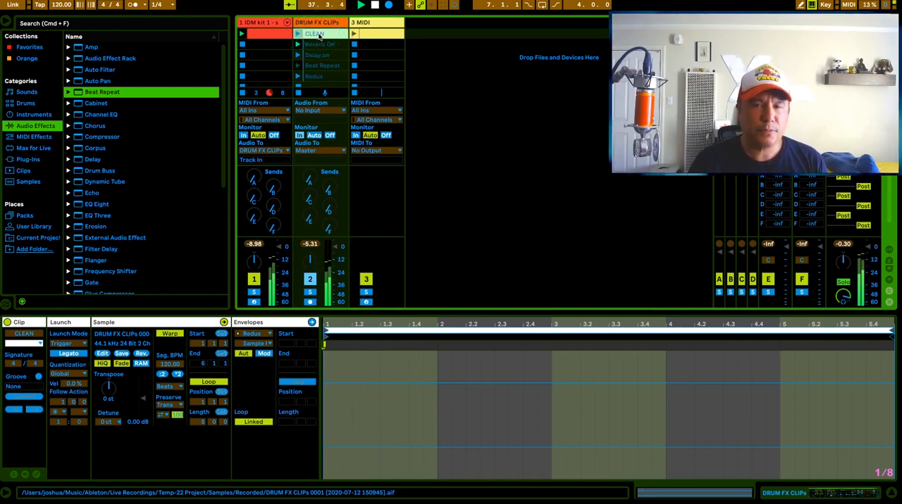
pyautogui.click(319, 37)
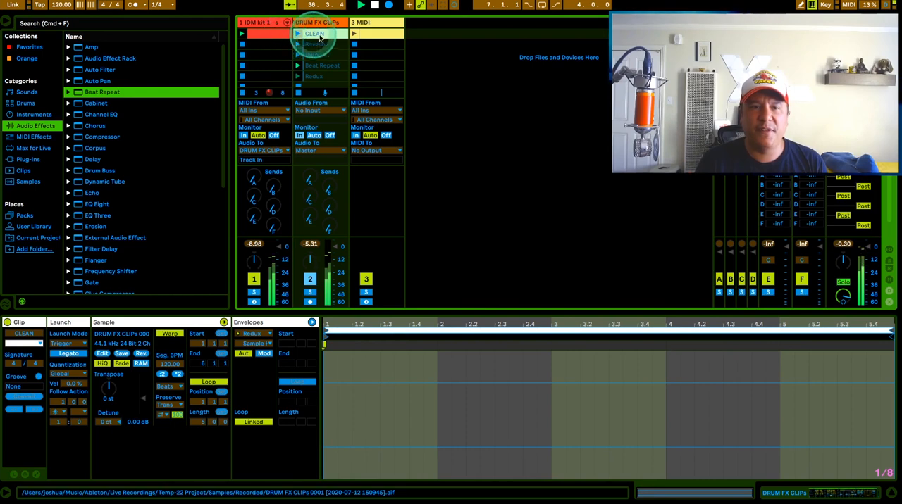
# Step: Restart playback from the CLEAN clip and compare the CLEAN and Reverb On clips as the follow actions run
pyautogui.click(310, 31)
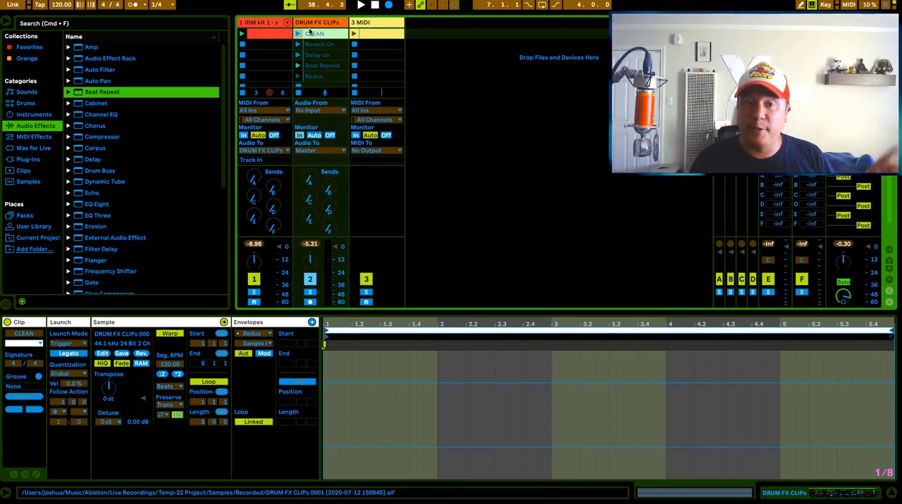
pyautogui.click(299, 34)
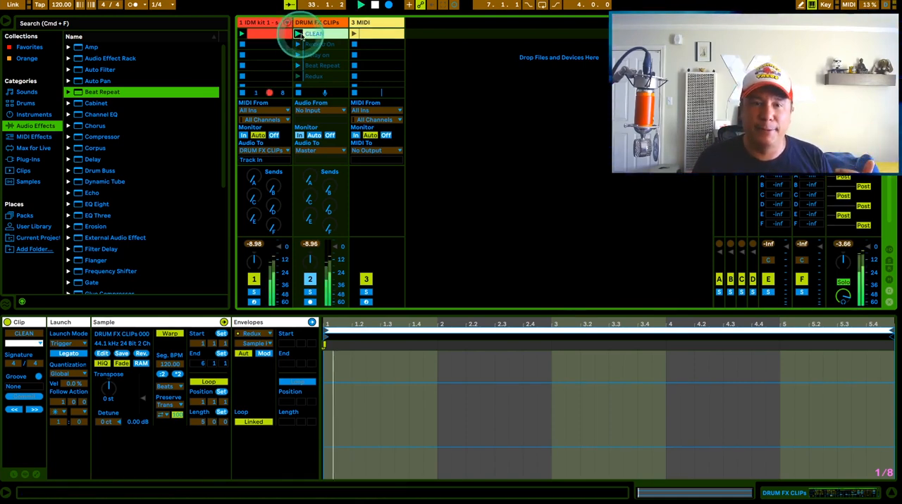
pyautogui.click(321, 44)
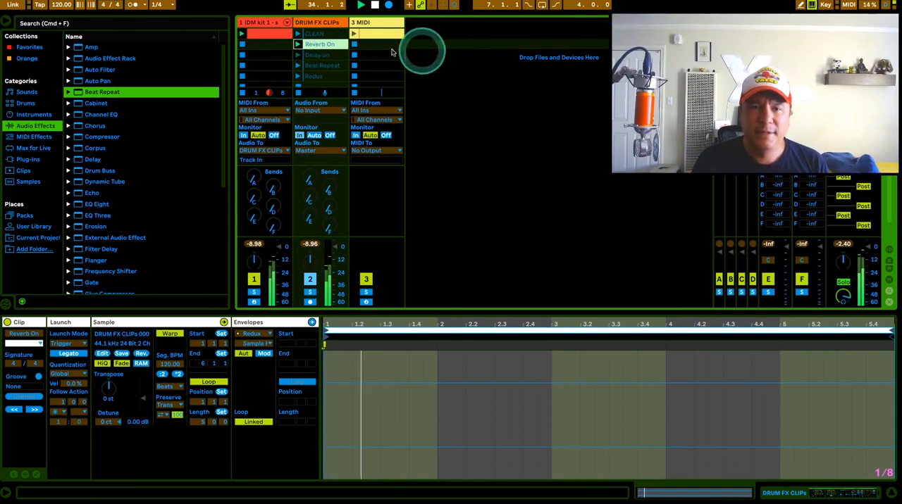
pyautogui.click(321, 35)
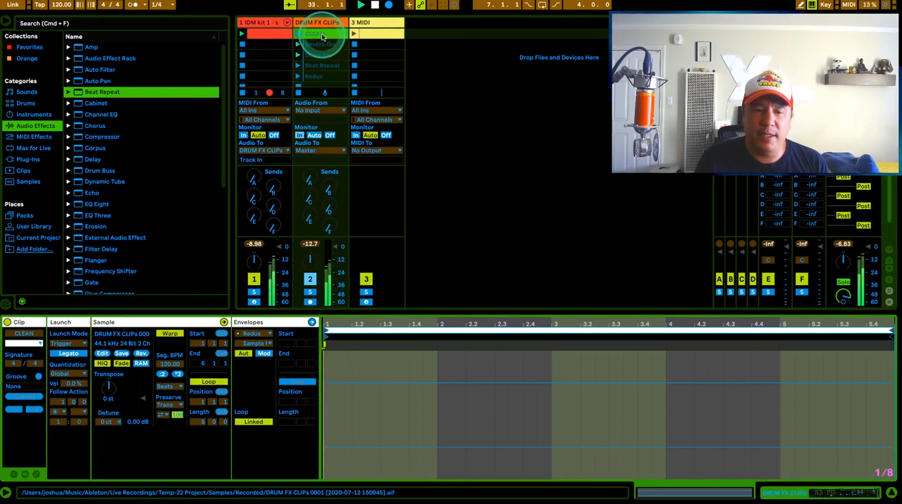
# Step: Check the clip settings of CLEAN, Reverb On and Beat Repeat individually, and of all five DRUM FX CLIPs clips selected together
pyautogui.click(322, 46)
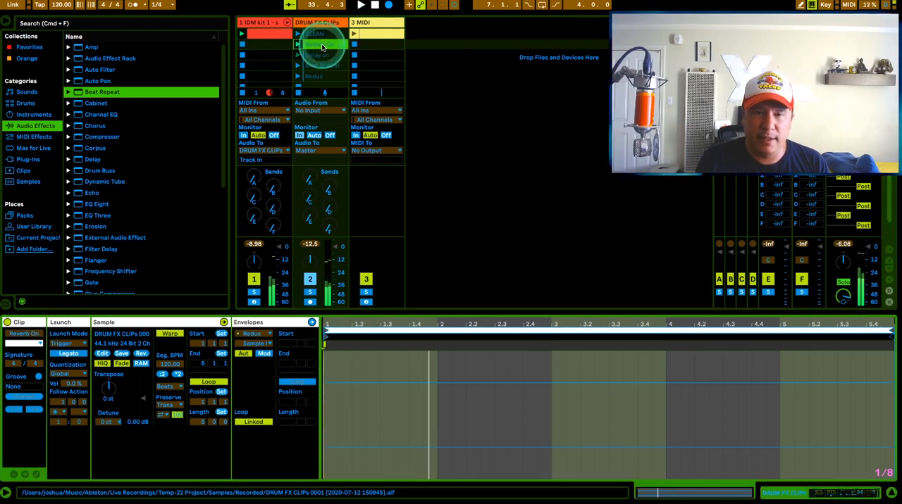
pyautogui.click(319, 35)
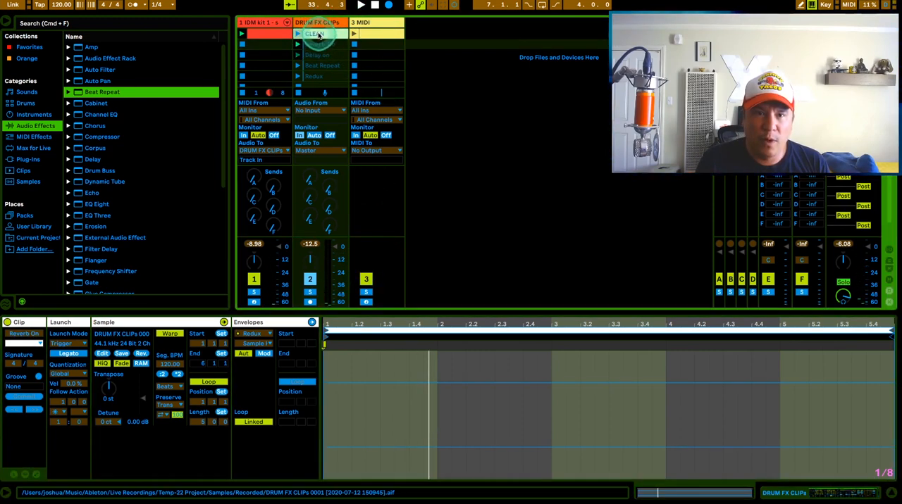
pyautogui.keyDown('shift'); pyautogui.click(317, 76); pyautogui.keyUp('shift')
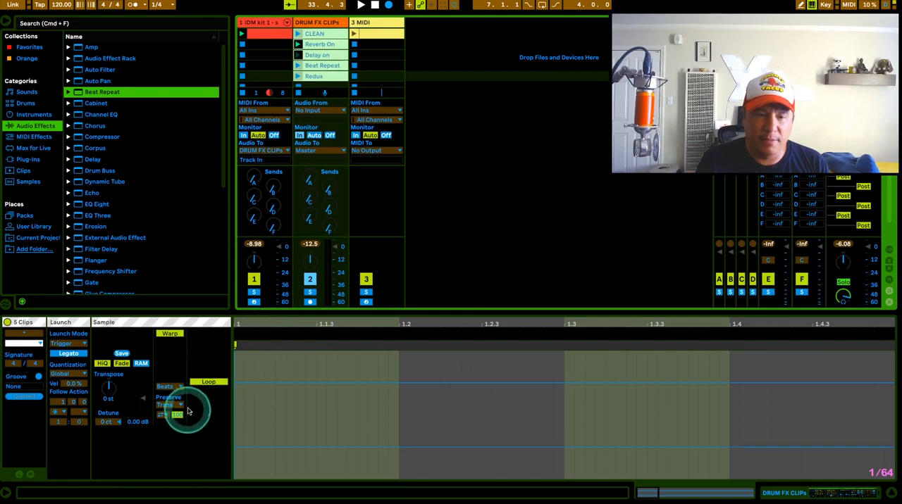
pyautogui.click(321, 64)
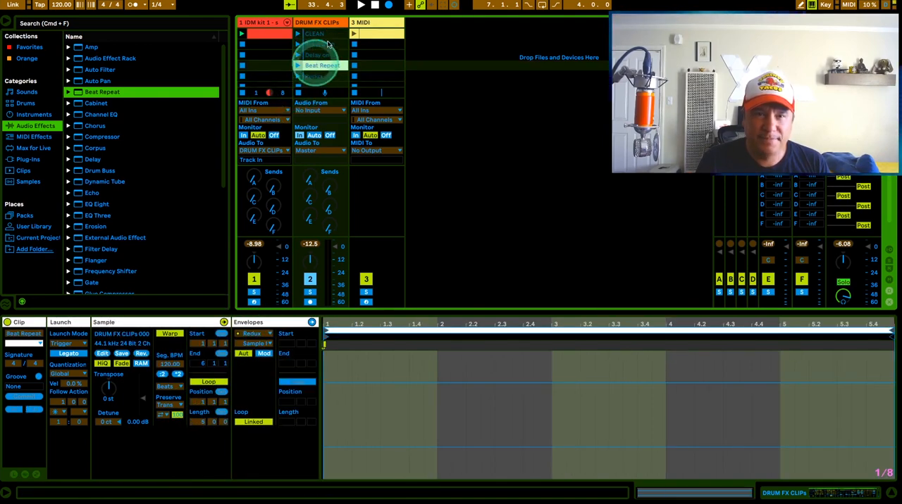
pyautogui.click(322, 33)
pyautogui.scroll(-1, 322, 79)
pyautogui.keyDown('shift'); pyautogui.click(320, 66); pyautogui.keyUp('shift')
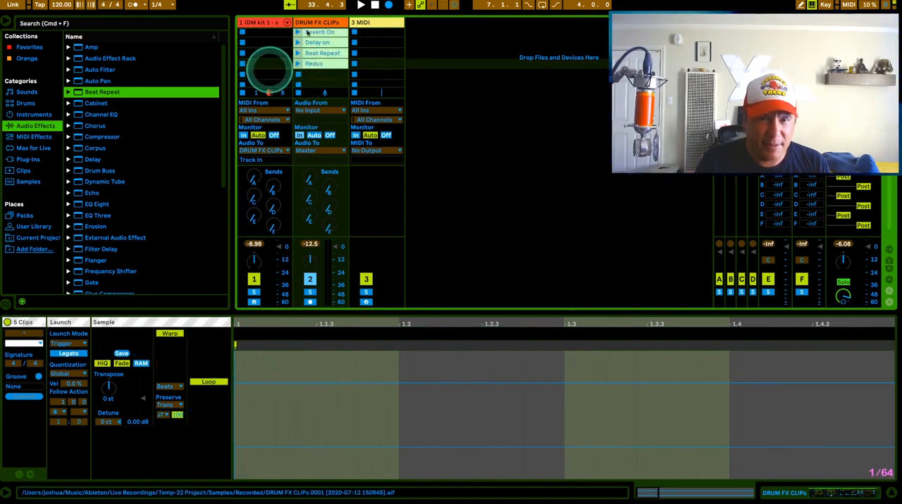
pyautogui.scroll(1, 319, 33)
pyautogui.click(316, 34)
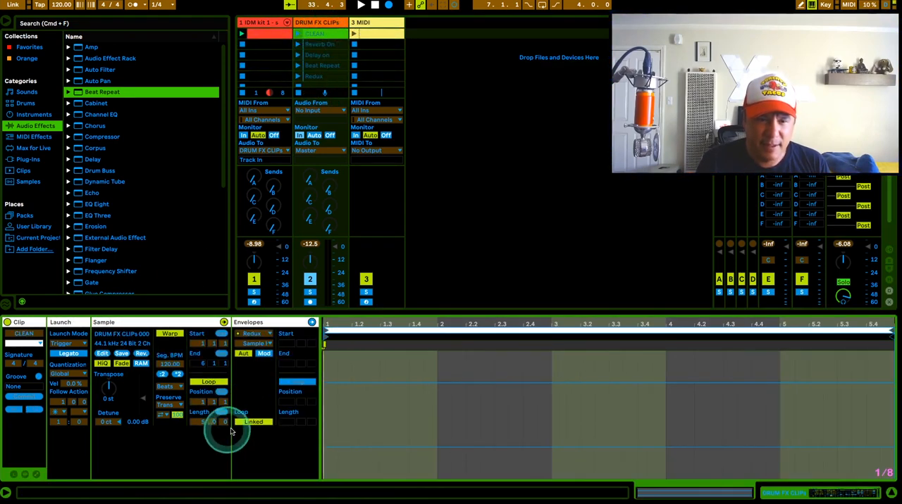
# Step: Unlink the envelope loops of the CLEAN, Reverb On, Delay on, Beat Repeat and Redux clips, one clip at a time
pyautogui.click(254, 422)
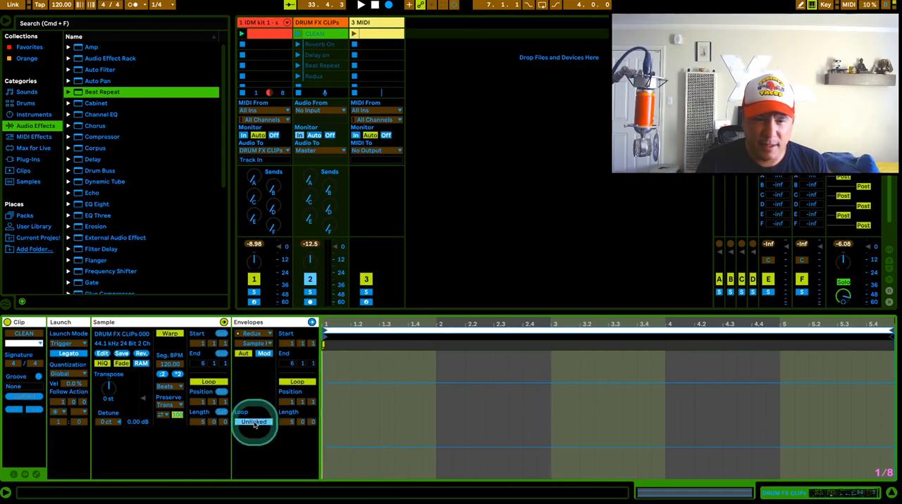
pyautogui.click(336, 44)
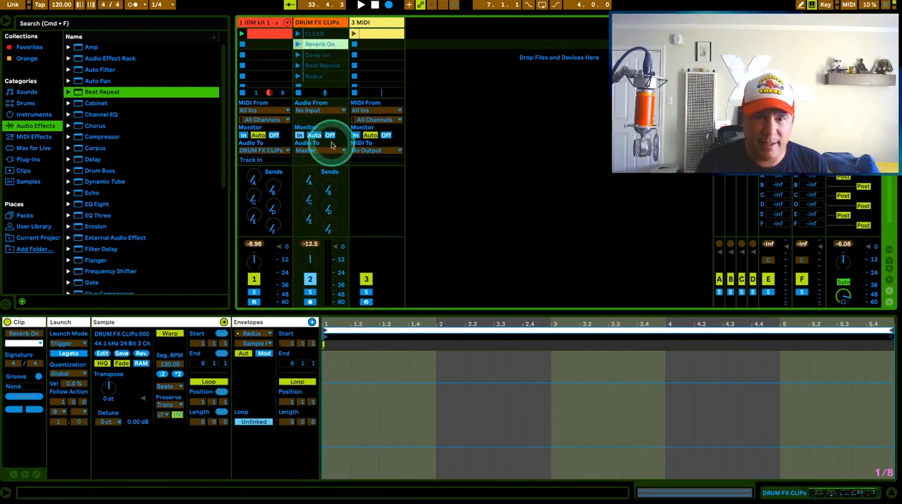
pyautogui.click(317, 55)
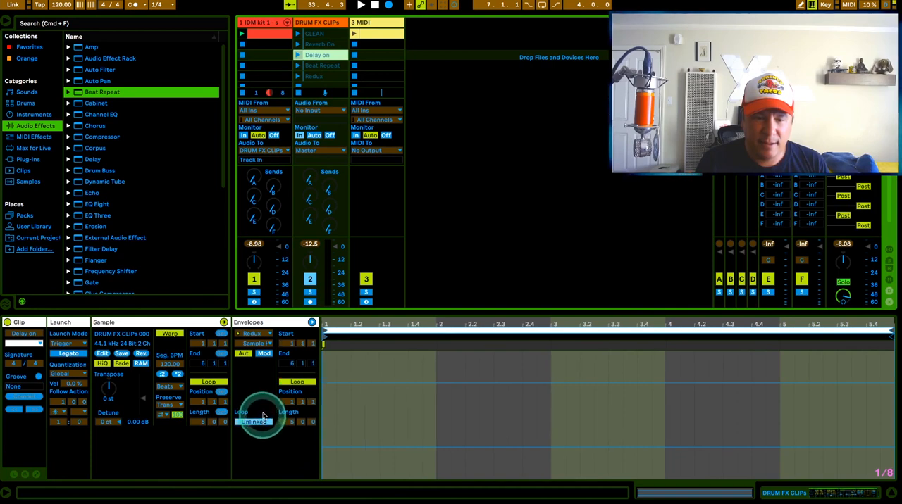
pyautogui.click(318, 66)
pyautogui.click(251, 422)
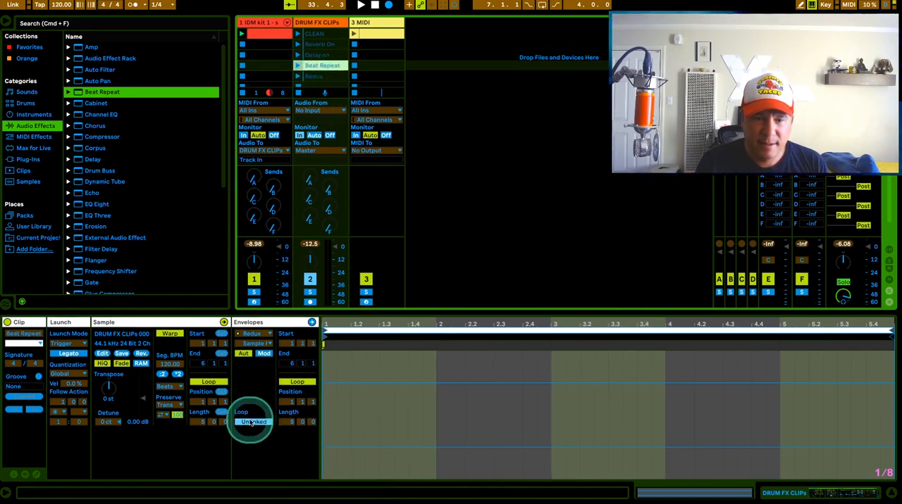
pyautogui.click(317, 76)
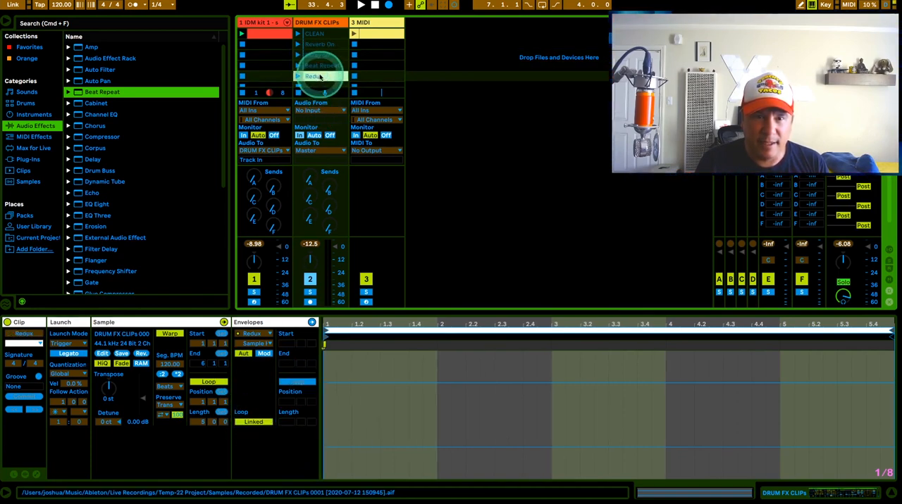
pyautogui.click(252, 421)
pyautogui.click(504, 185)
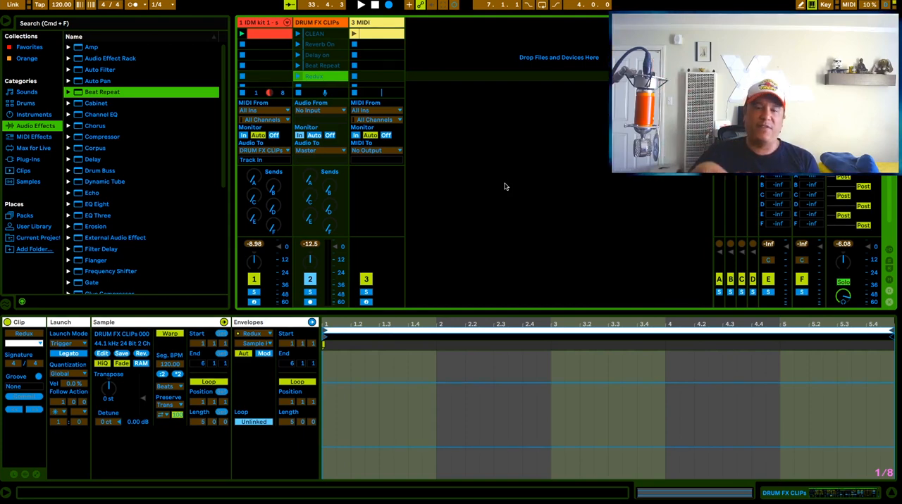
# Step: Shorten the loop regions of the Reverb On, Delay on, Beat Repeat and Redux clips
pyautogui.click(315, 45)
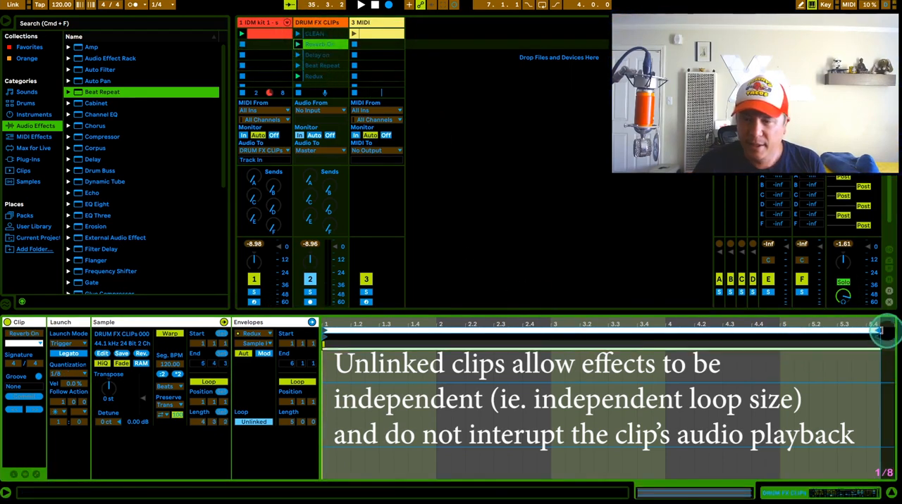
pyautogui.moveTo(882, 329); pyautogui.dragTo(558, 334)
pyautogui.click(318, 55)
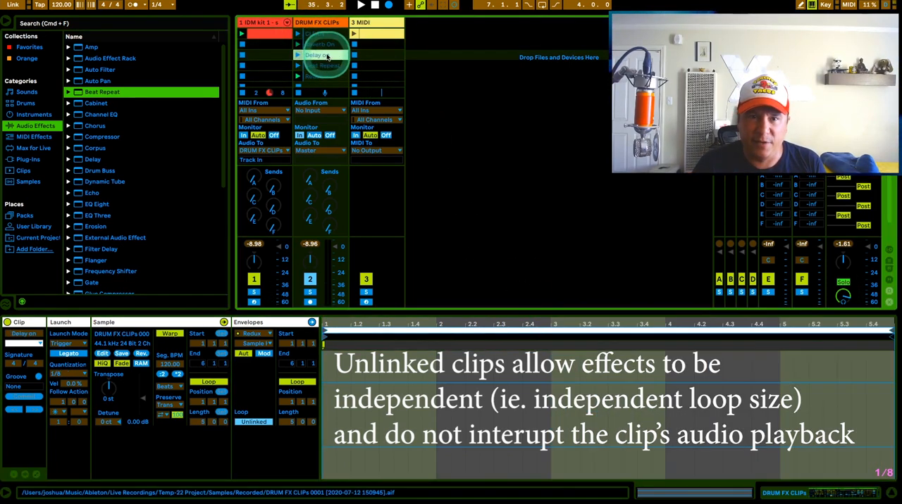
pyautogui.moveTo(884, 328); pyautogui.dragTo(779, 336)
pyautogui.click(322, 64)
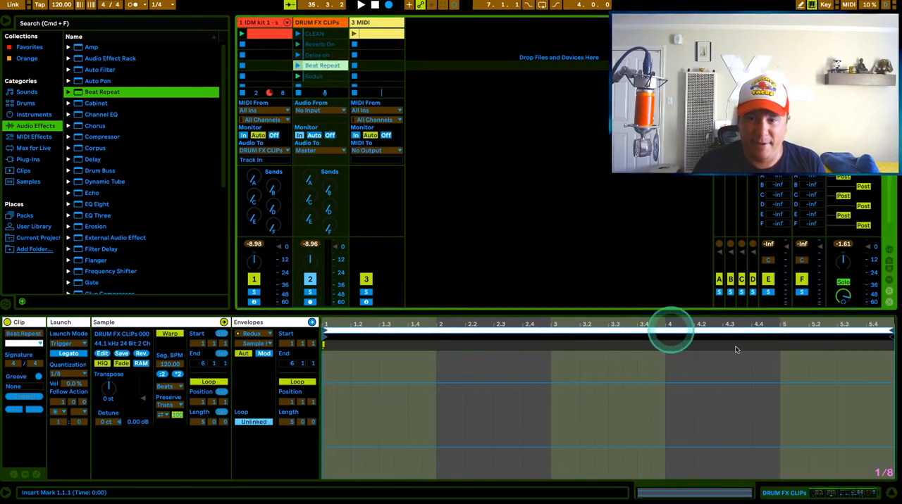
pyautogui.moveTo(889, 335); pyautogui.dragTo(551, 333)
pyautogui.click(332, 79)
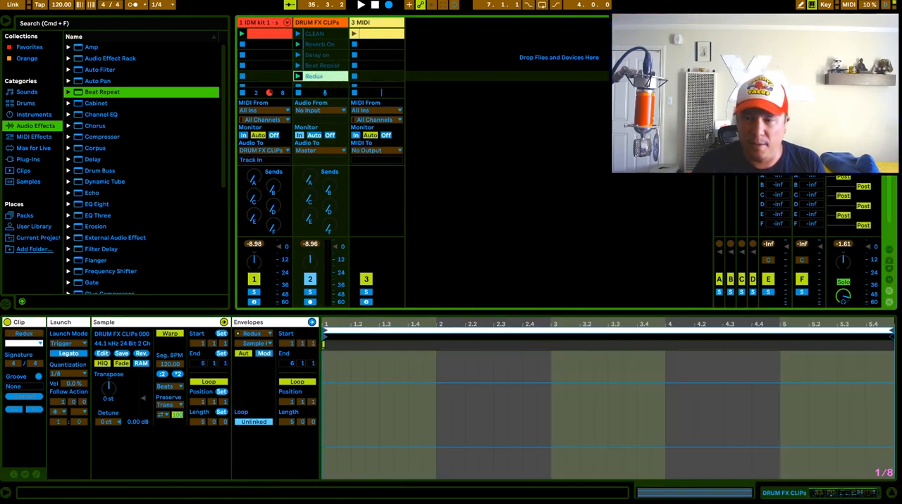
pyautogui.moveTo(885, 332); pyautogui.dragTo(551, 333)
# Step: Deselect the effect clips, launch CLEAN twice, and listen to the unlinked clips switching effects on the drums
pyautogui.click(498, 96)
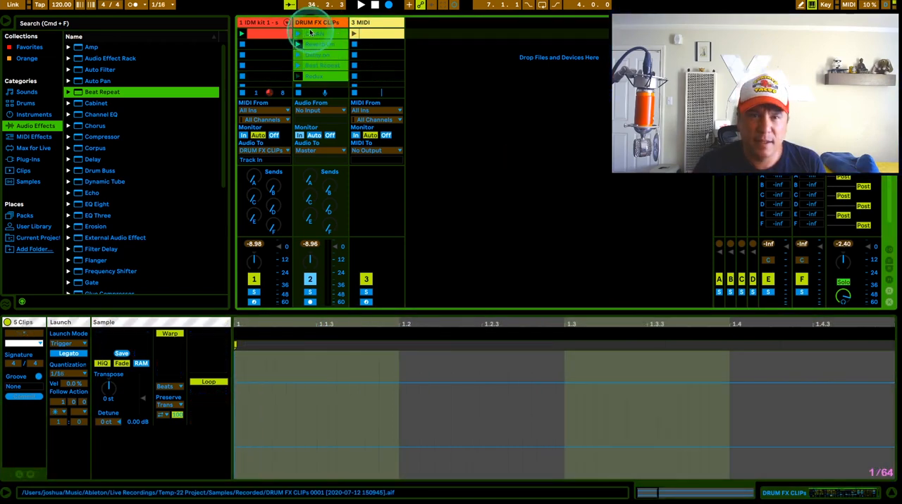
pyautogui.click(301, 35)
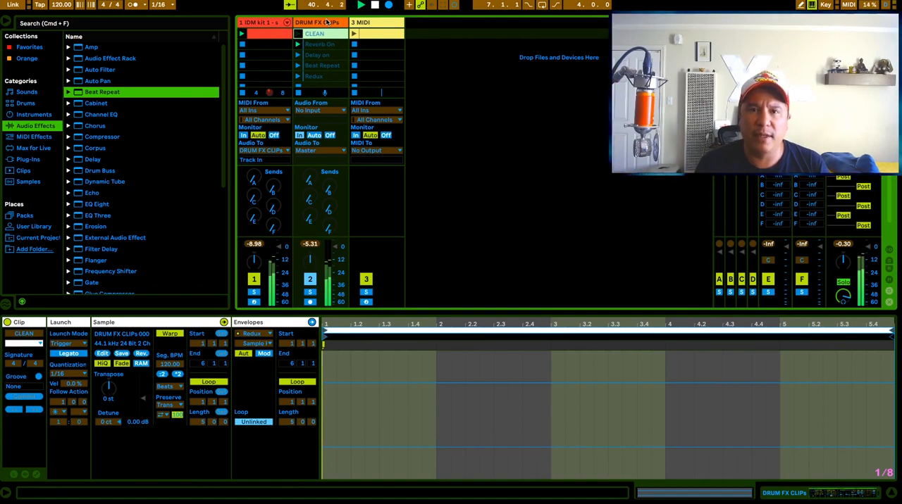
pyautogui.click(299, 33)
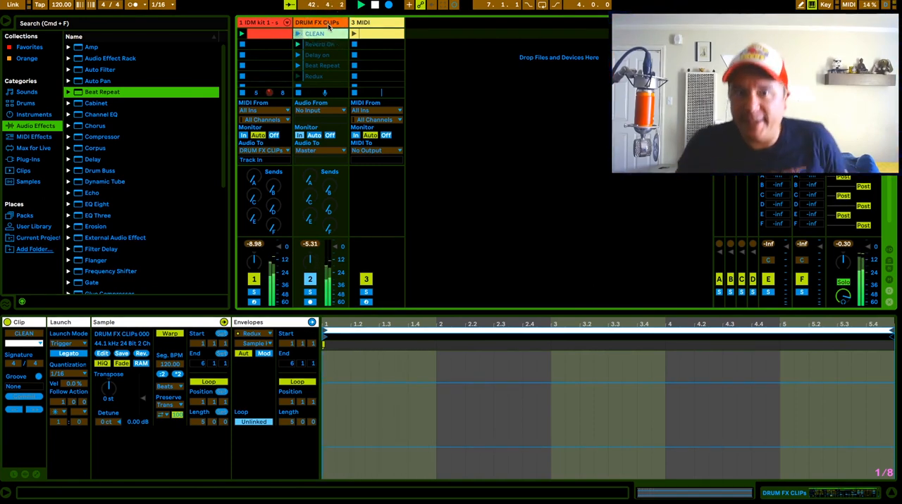
# Step: Show the device chain of the DRUM FX CLIPs track and look through the Audio Effect Rack presets in the browser
pyautogui.click(323, 26)
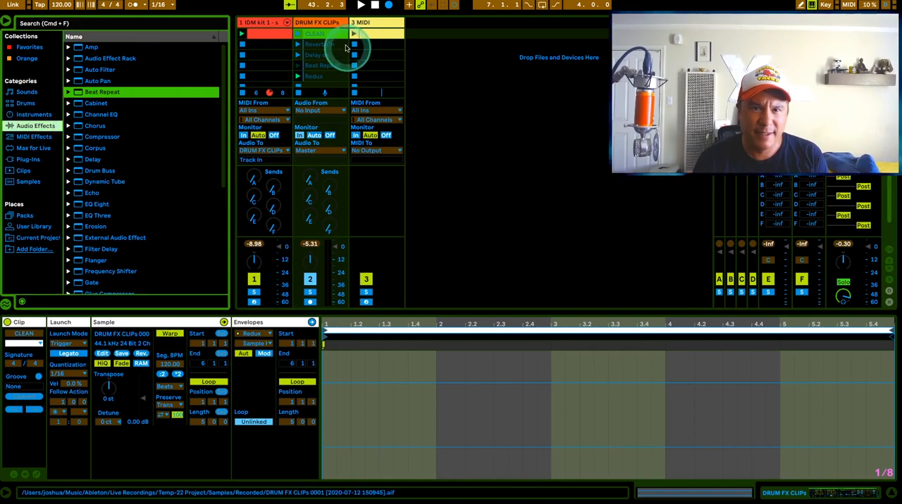
pyautogui.doubleClick(322, 28)
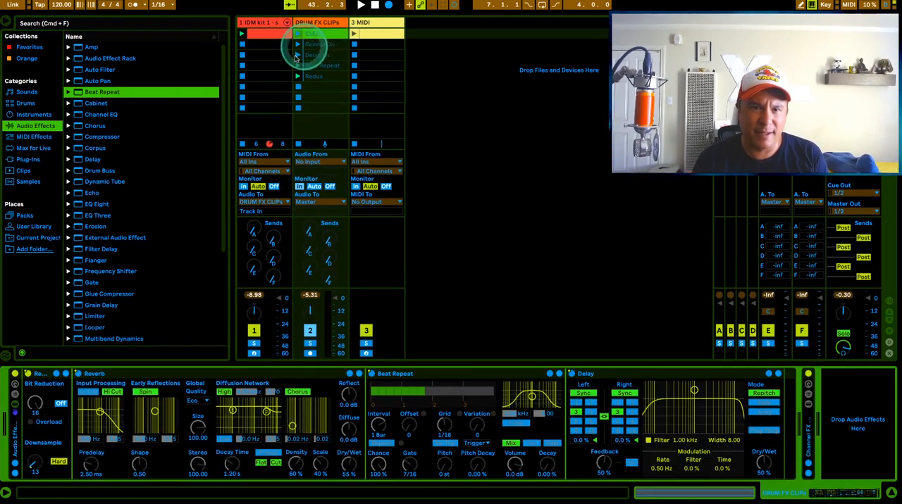
pyautogui.click(69, 59)
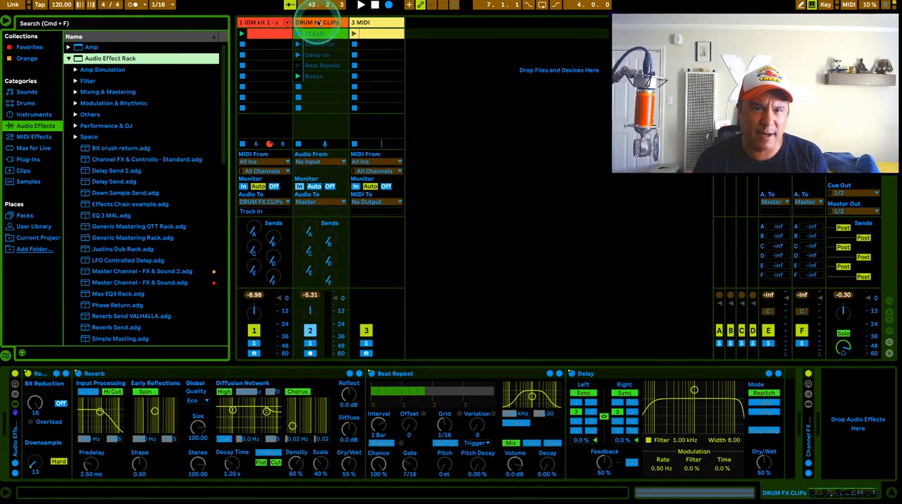
pyautogui.click(68, 58)
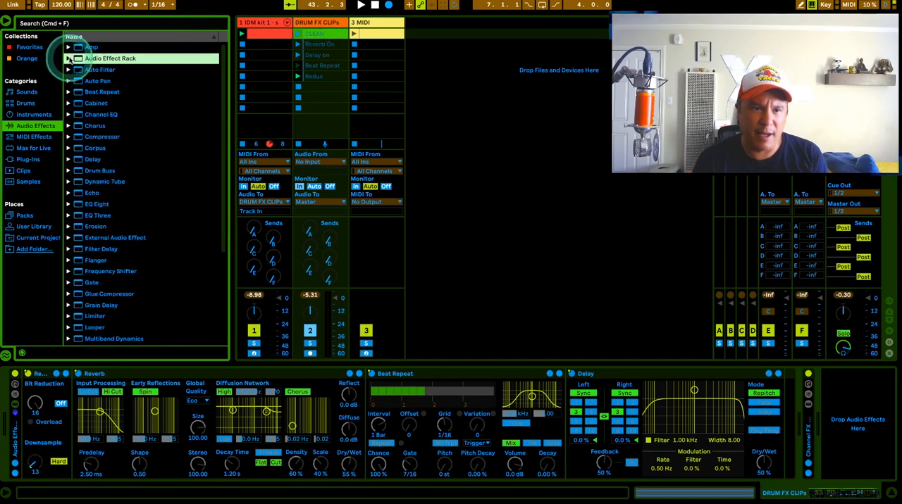
# Step: Create a folder named "FX and Ghost clips" in the User Library
pyautogui.click(41, 228)
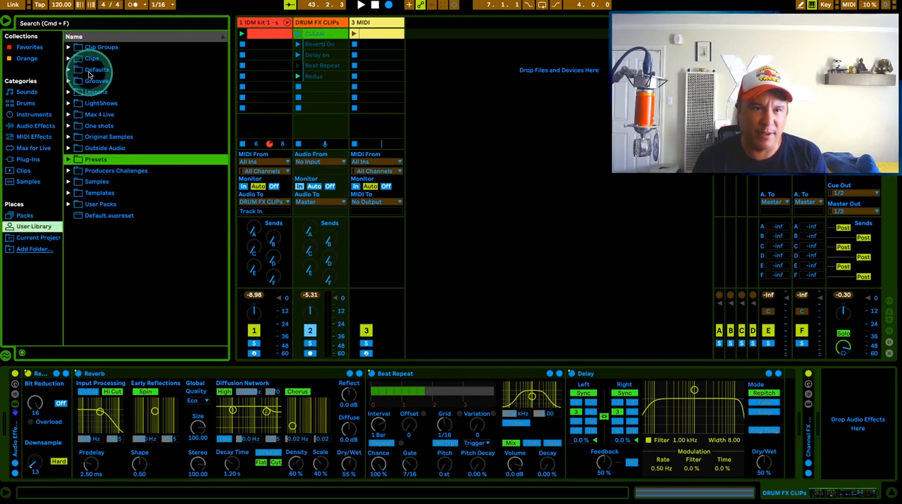
pyautogui.click(124, 244)
pyautogui.rightClick(142, 247)
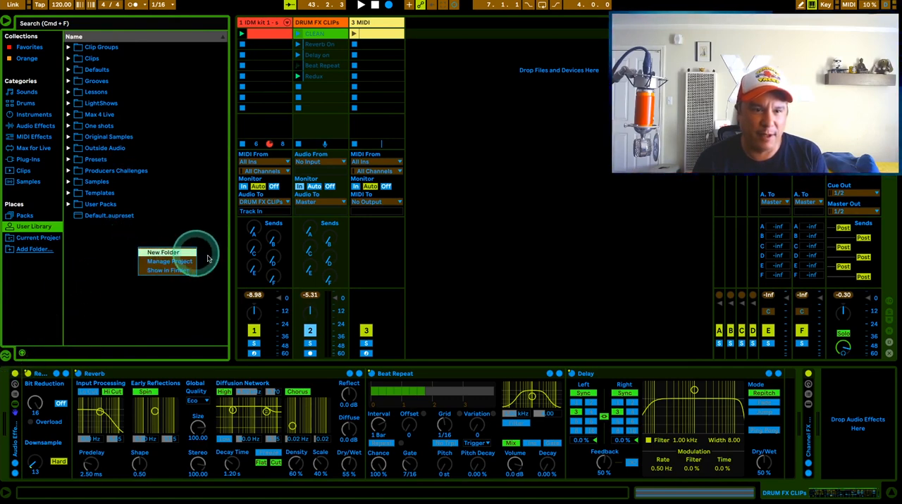
pyautogui.click(174, 251)
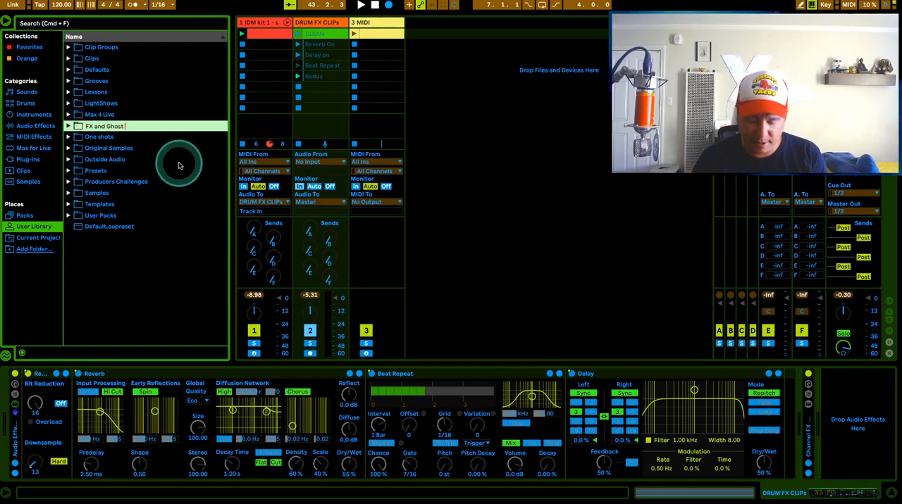
pyautogui.write('XClips')
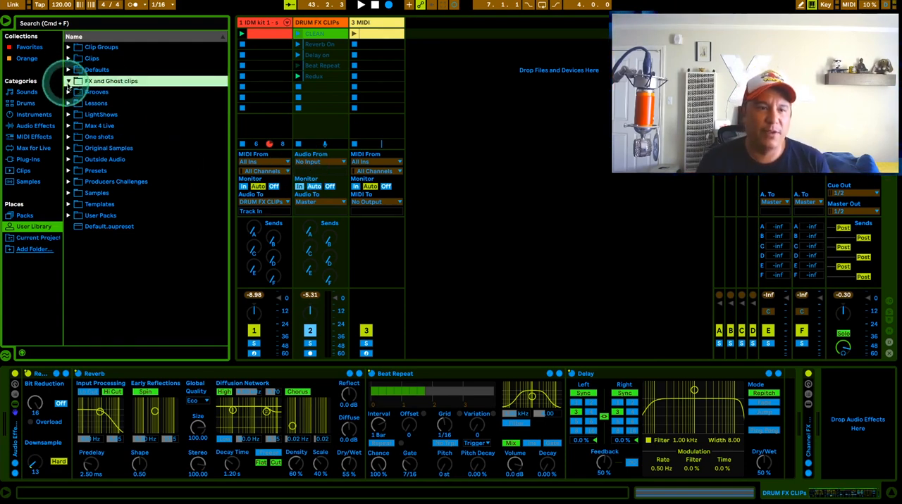
# Step: Save the DRUM FX CLIPs track with its clips and devices into the FX and Ghost clips folder, keeping the name DRUM FX CLIPs.als
pyautogui.click(68, 82)
pyautogui.click(331, 36)
pyautogui.click(131, 83)
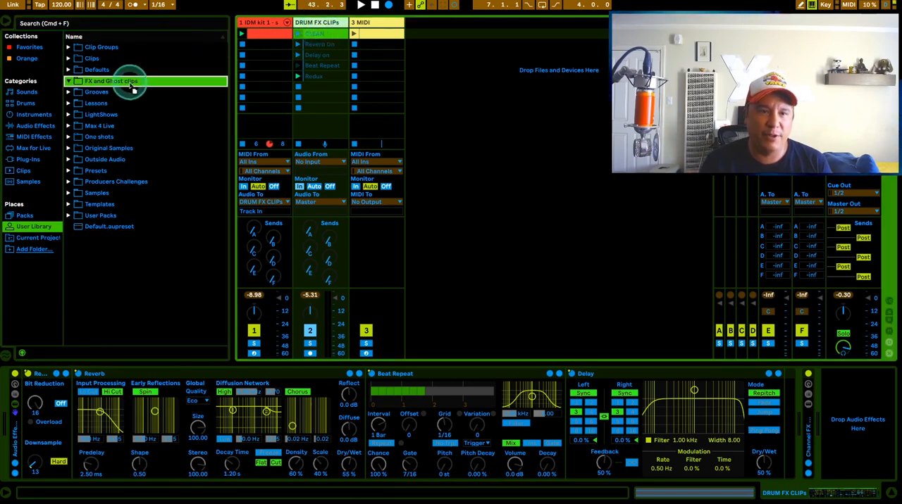
pyautogui.moveTo(129, 84); pyautogui.dragTo(130, 84)
pyautogui.click(124, 93)
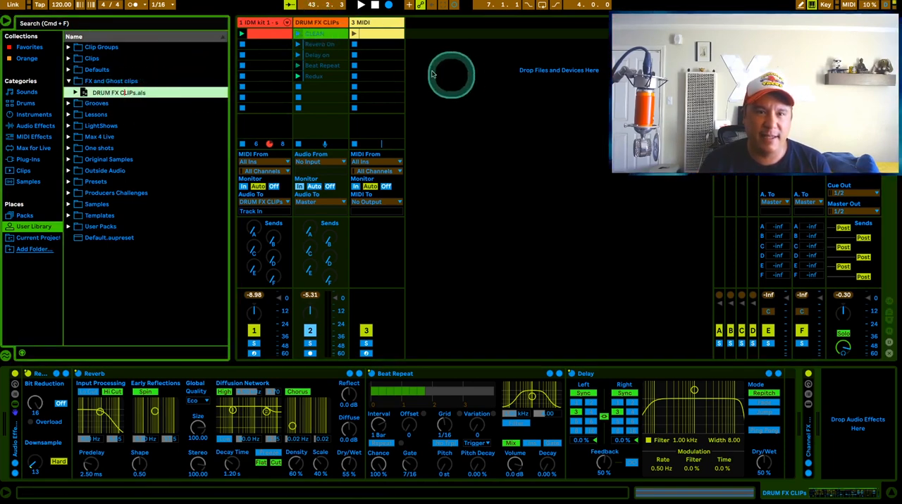
pyautogui.click(459, 73)
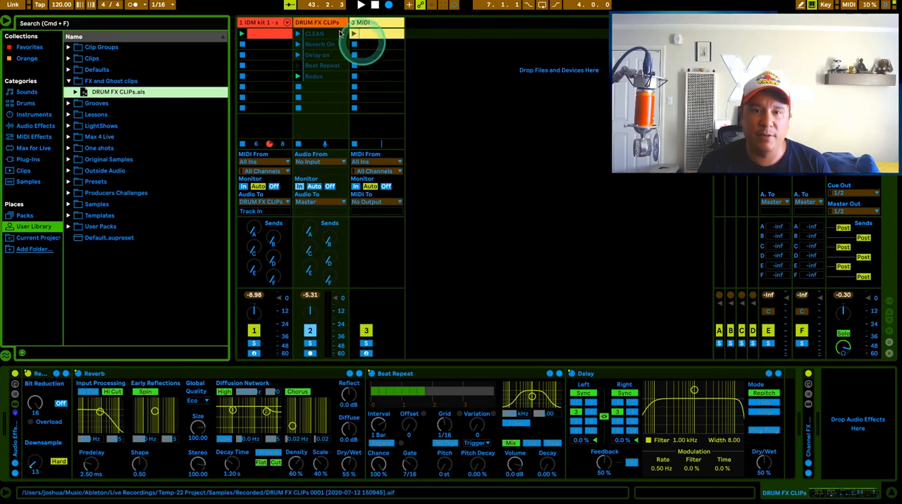
# Step: Load the saved DRUM FX CLIPs.als as a new track after 3 MIDI and rename that track 2
pyautogui.click(319, 25)
pyautogui.moveTo(115, 94); pyautogui.dragTo(460, 36)
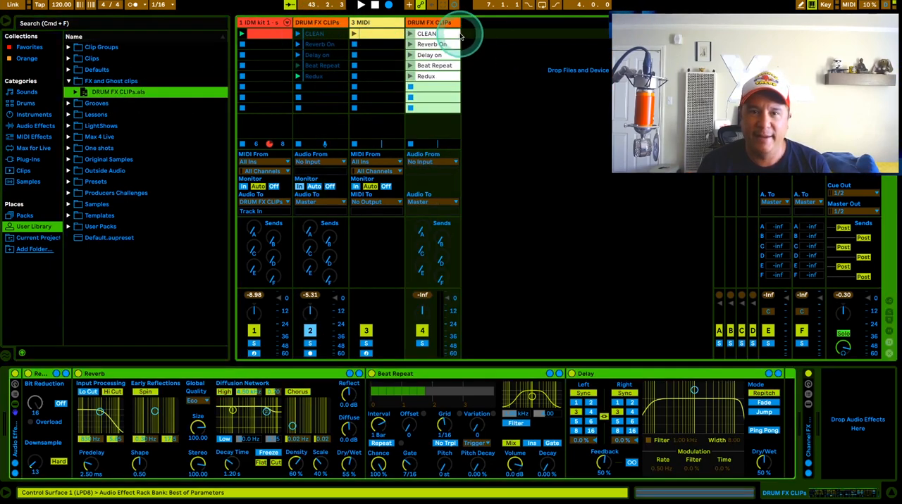
pyautogui.click(325, 203)
pyautogui.click(561, 168)
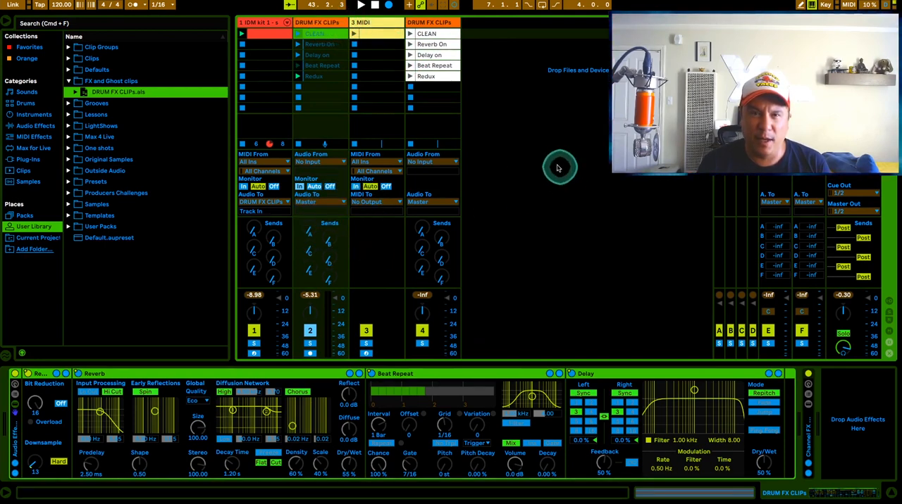
pyautogui.click(430, 22)
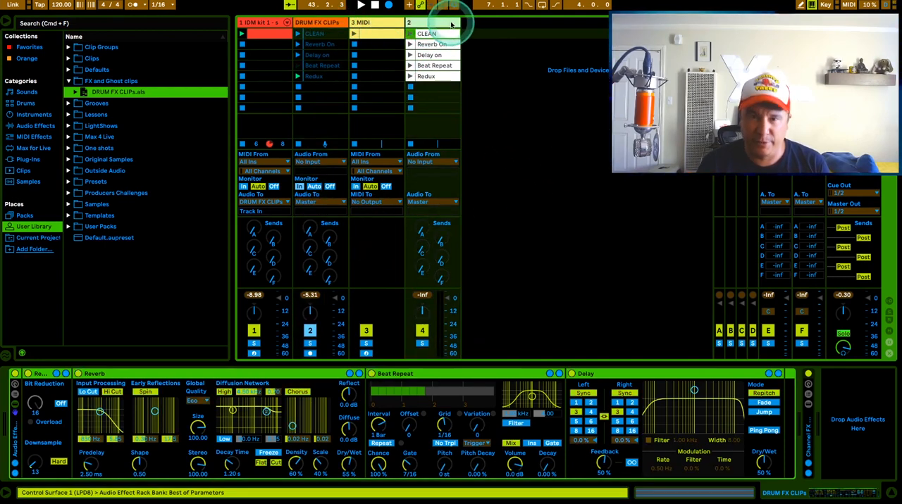
# Step: Route the audio output of the DRUM FX CLIPs track to track 2, leaving track 2's audio input at No Input
pyautogui.click(324, 203)
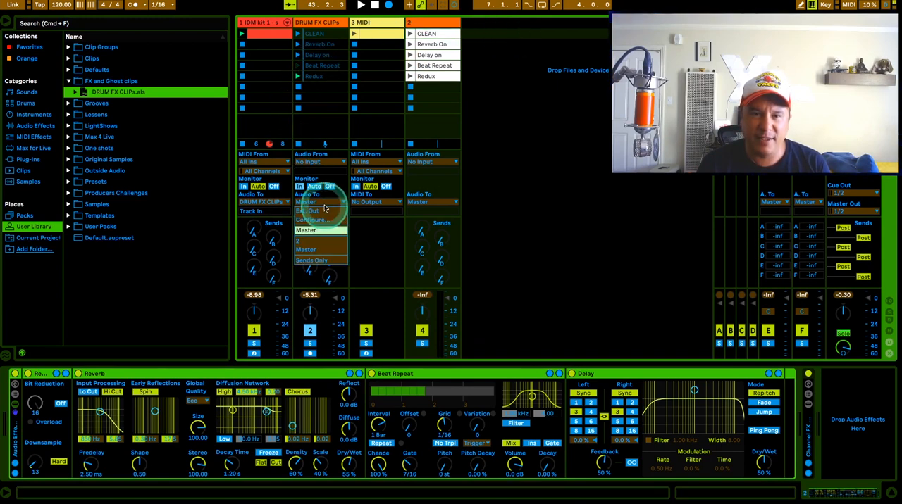
pyautogui.click(310, 241)
pyautogui.click(424, 162)
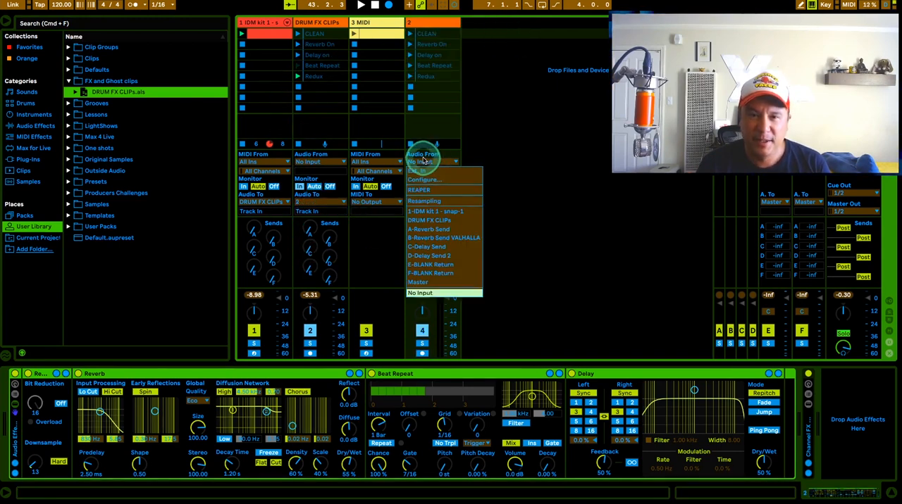
pyautogui.click(493, 162)
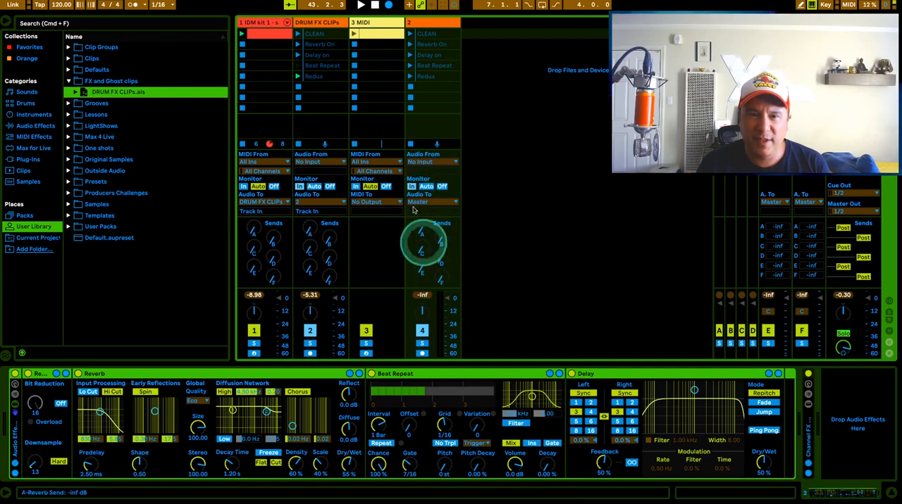
# Step: Launch the CLEAN clips on DRUM FX CLIPs and track 2, play the set to audition both effect tracks in series, and stop playback
pyautogui.click(299, 33)
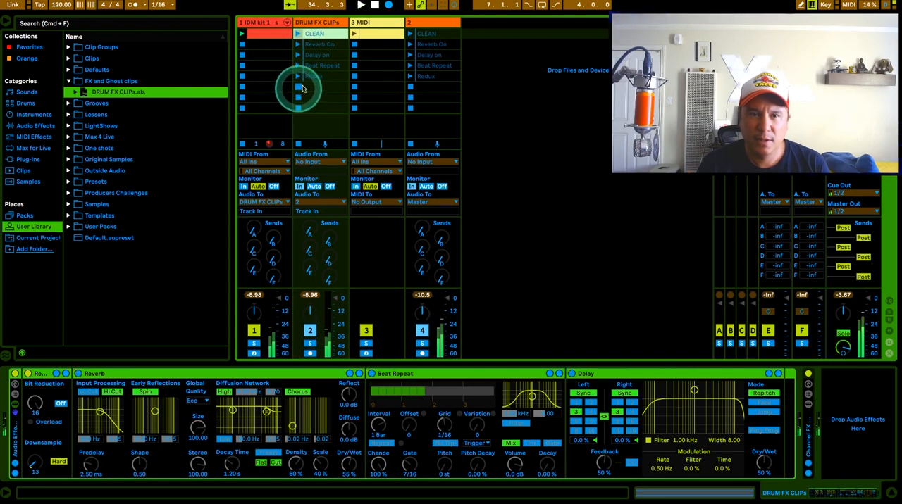
pyautogui.click(410, 35)
pyautogui.click(299, 34)
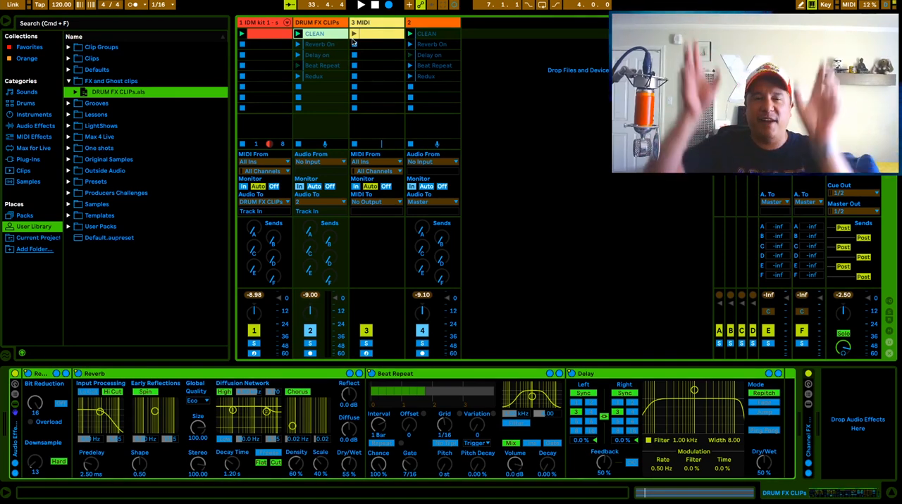
pyautogui.click(360, 5)
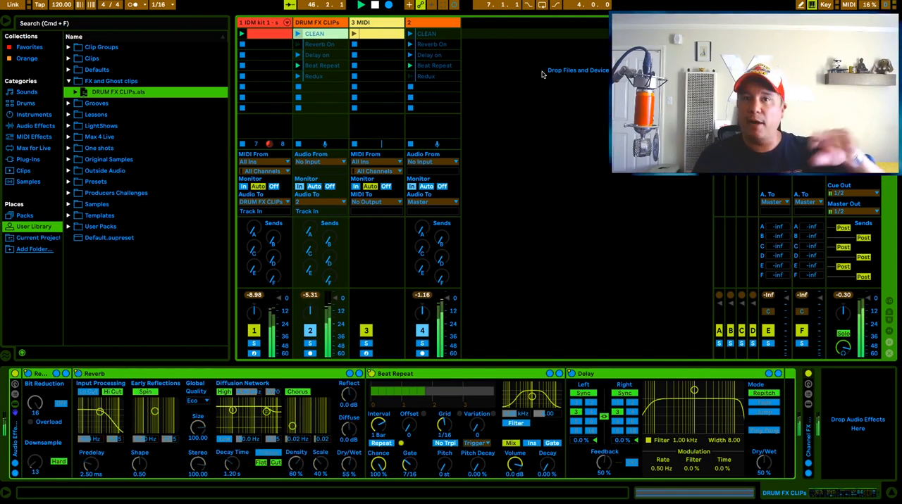
pyautogui.click(515, 73)
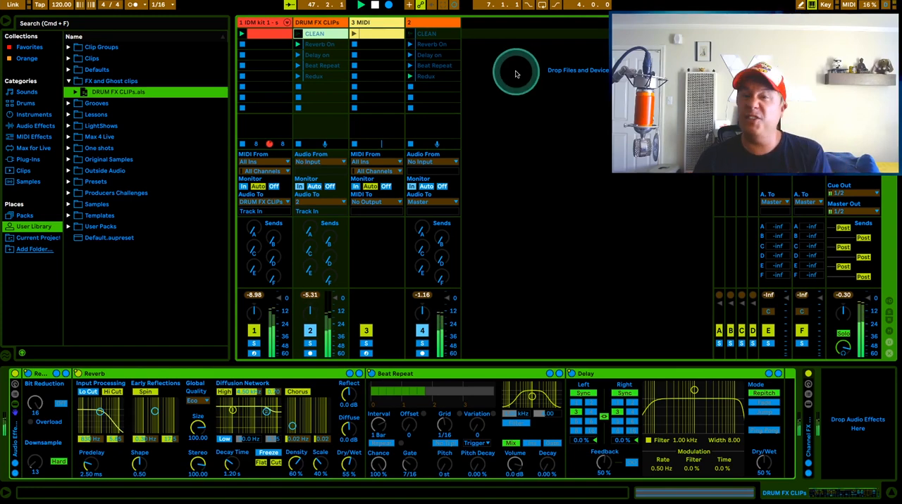
pyautogui.click(372, 5)
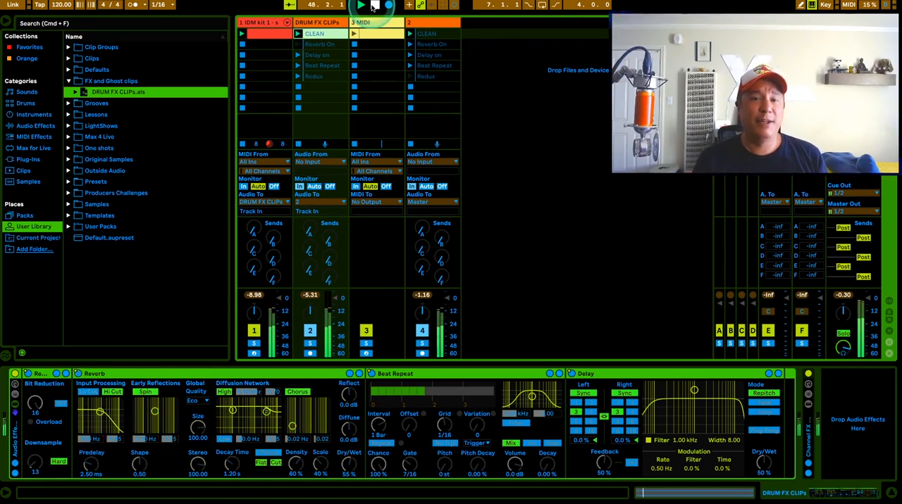